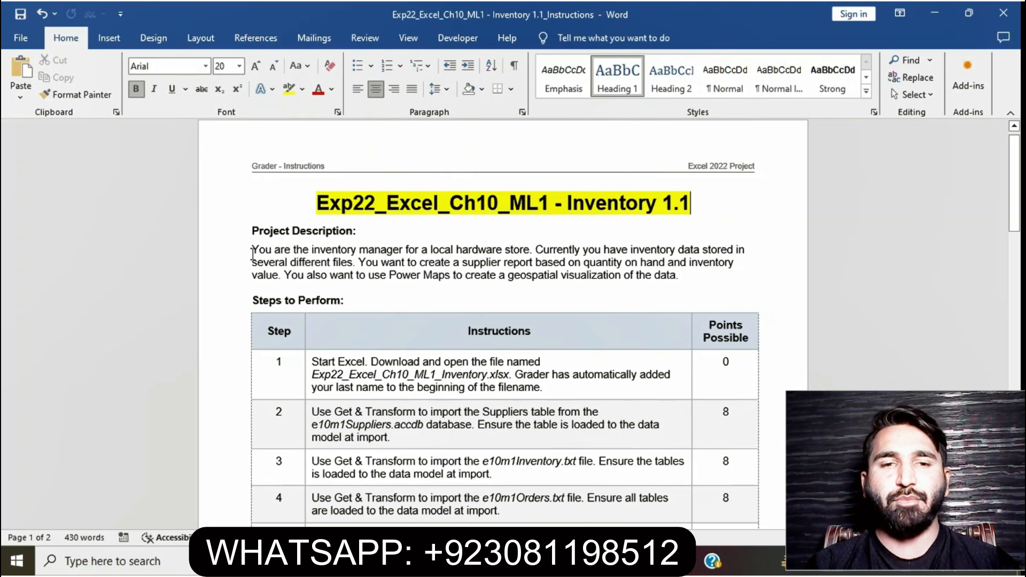
# Highlight the Project Description paragraph in yellow
pyautogui.moveTo(252, 251); pyautogui.dragTo(678, 274)
pyautogui.click(287, 87)
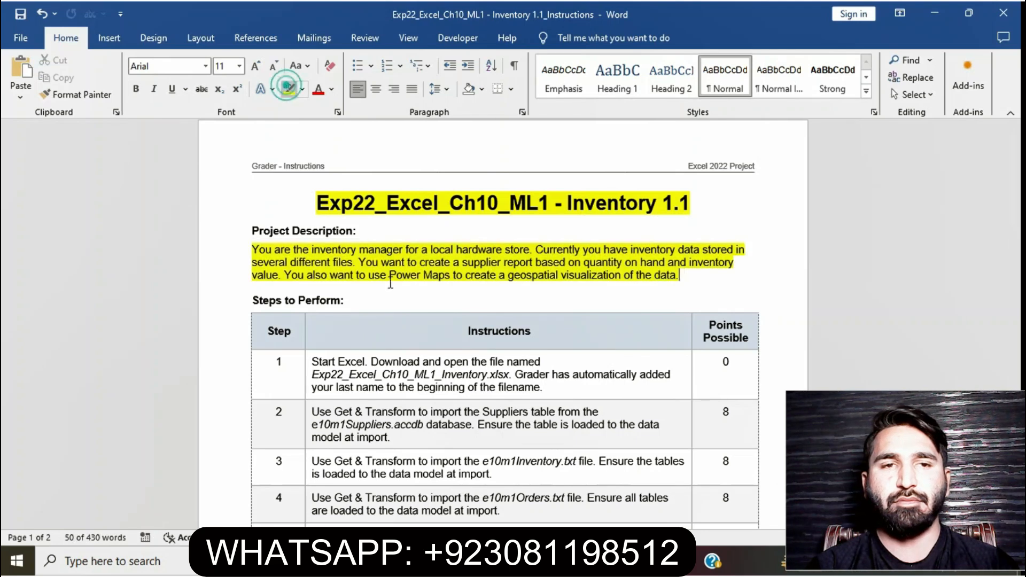
# Highlight the step 1 instruction text in the steps table in yellow
pyautogui.moveTo(1016, 161); pyautogui.dragTo(1017, 206)
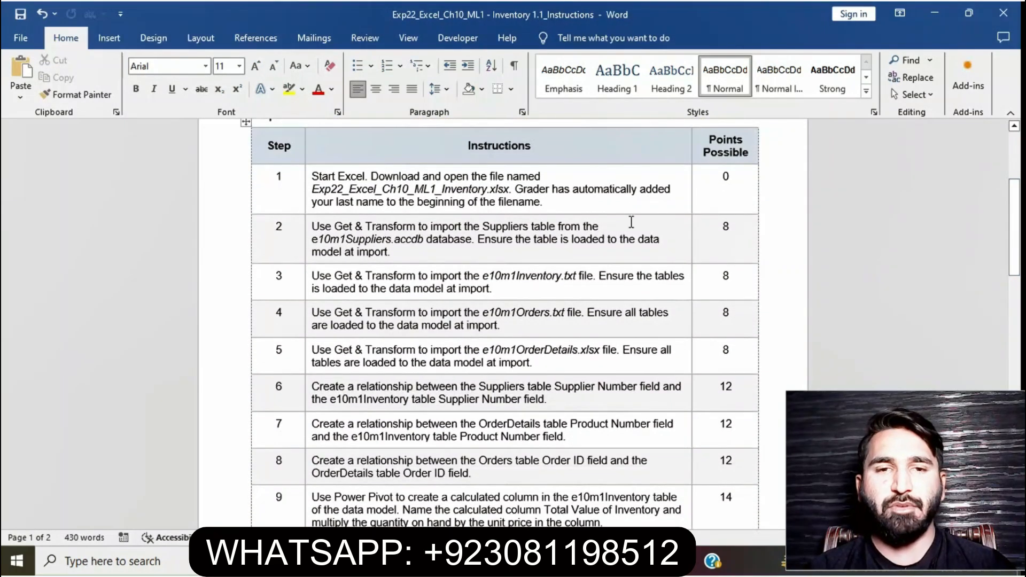
pyautogui.click(308, 179)
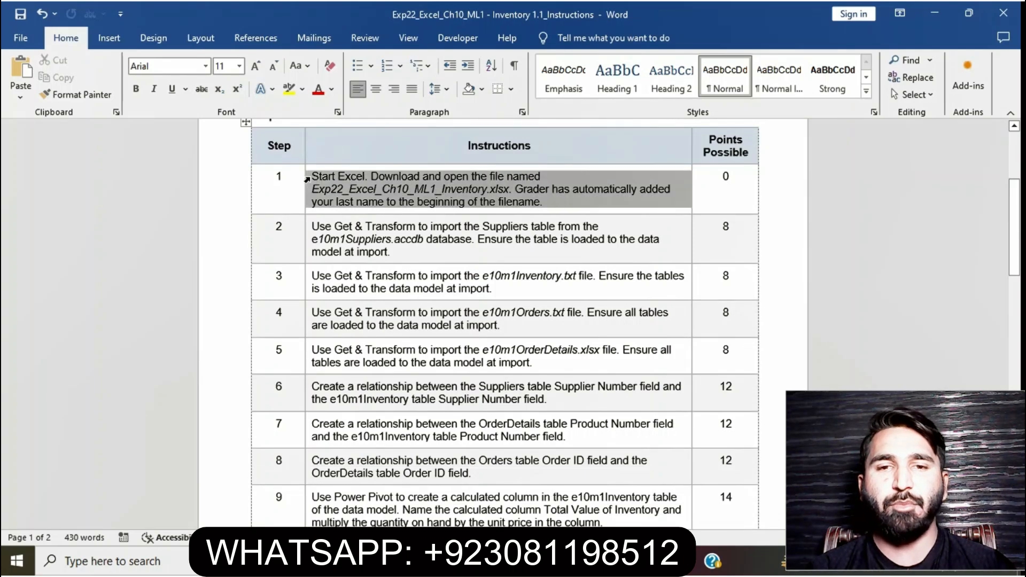
pyautogui.click(371, 228)
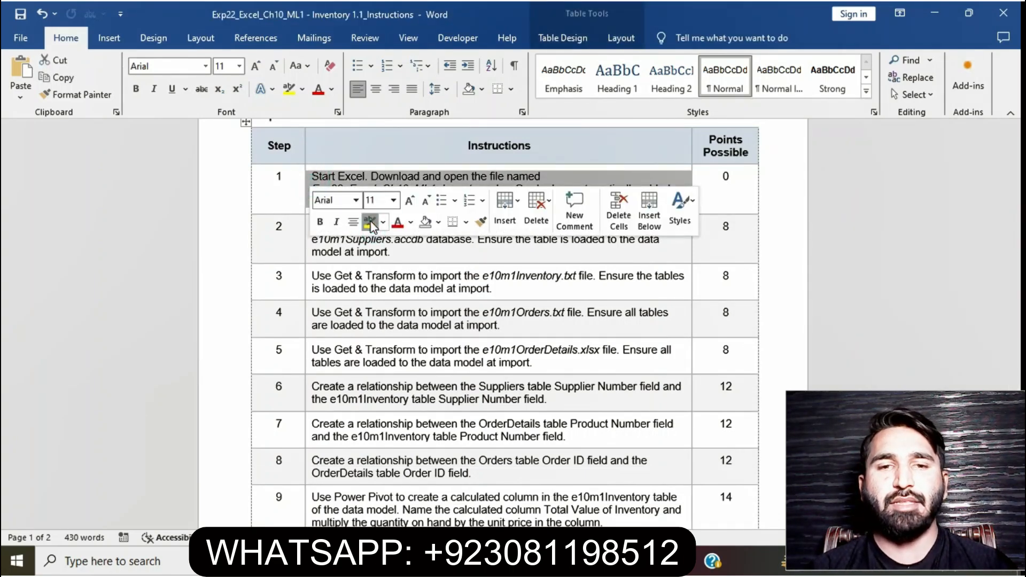
pyautogui.click(459, 256)
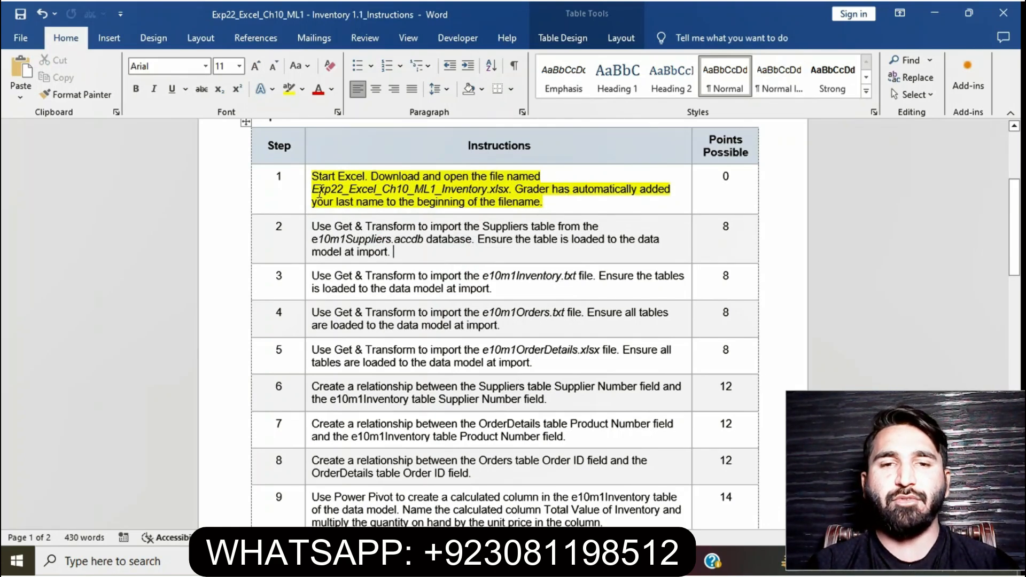
pyautogui.moveTo(313, 189); pyautogui.dragTo(509, 189)
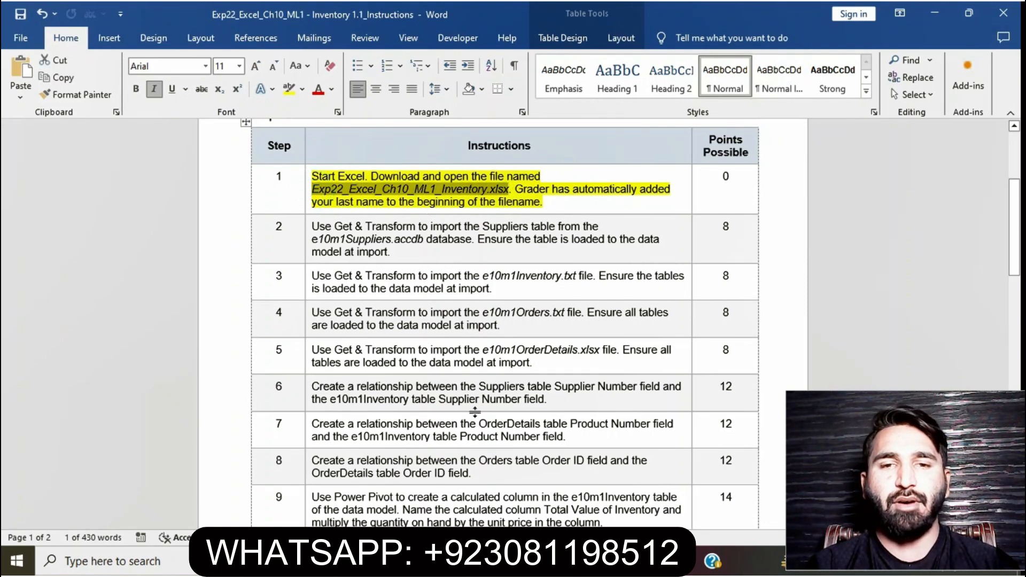
# Highlight the step 2 instruction text about importing the Suppliers table in yellow
pyautogui.hotkey('alt', 'Tab')
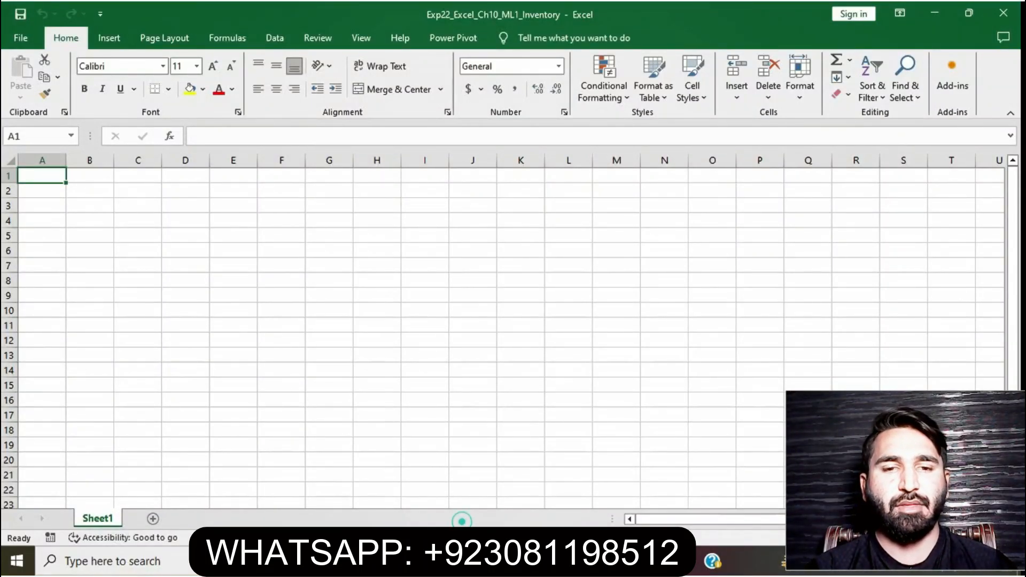
pyautogui.hotkey('alt', 'Tab')
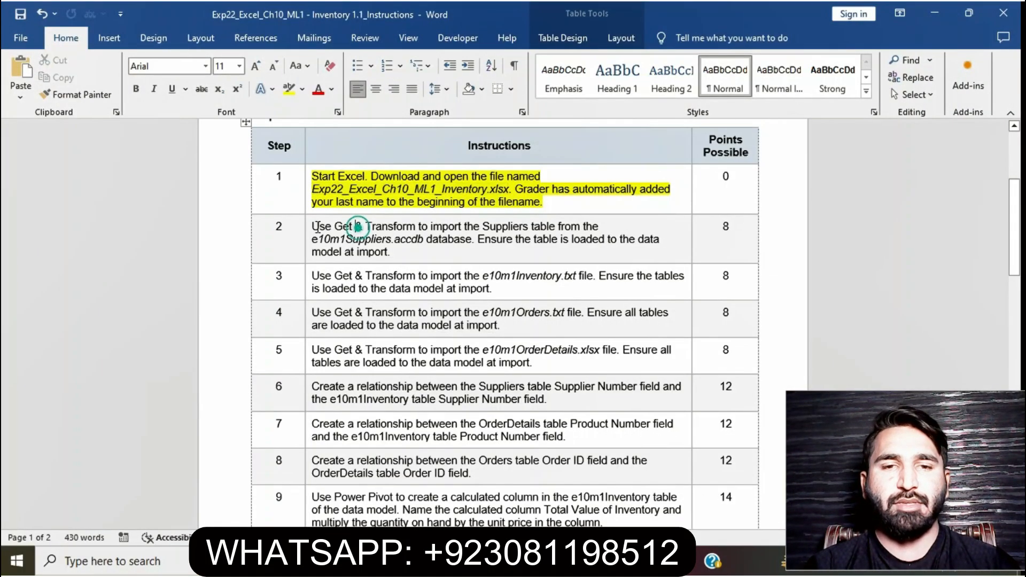
pyautogui.click(308, 226)
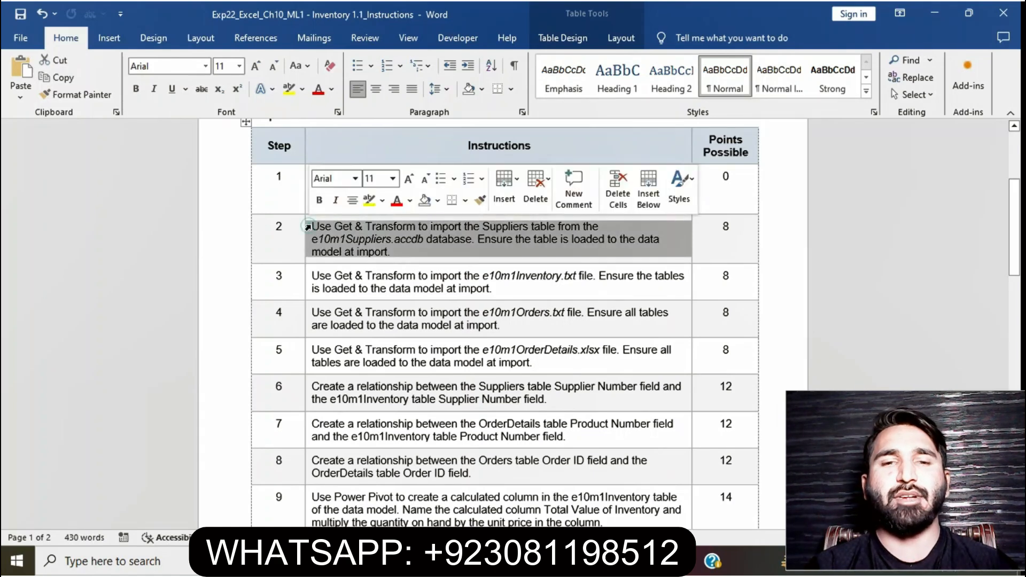
pyautogui.click(369, 200)
pyautogui.click(389, 251)
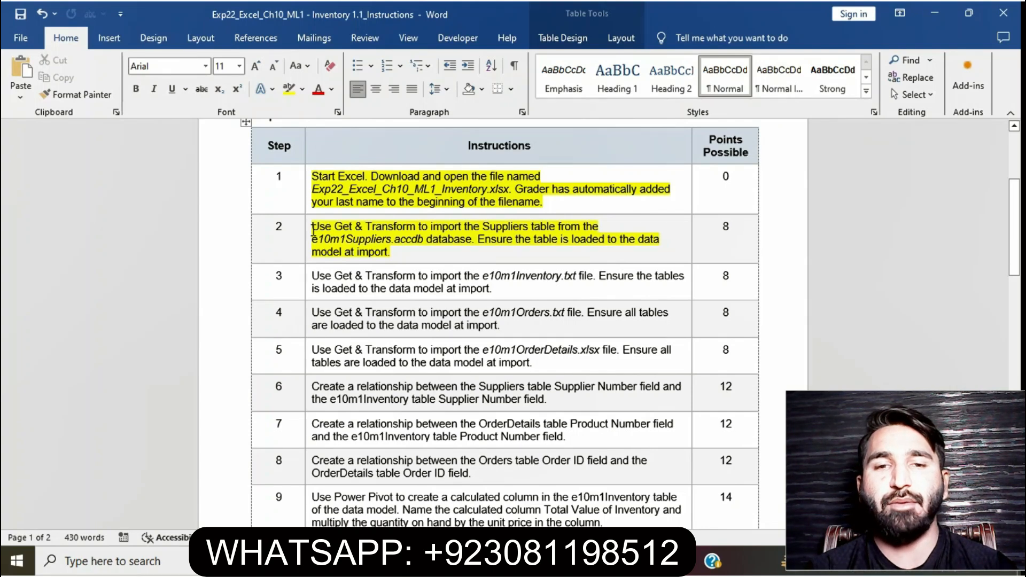
pyautogui.moveTo(313, 230); pyautogui.dragTo(477, 242)
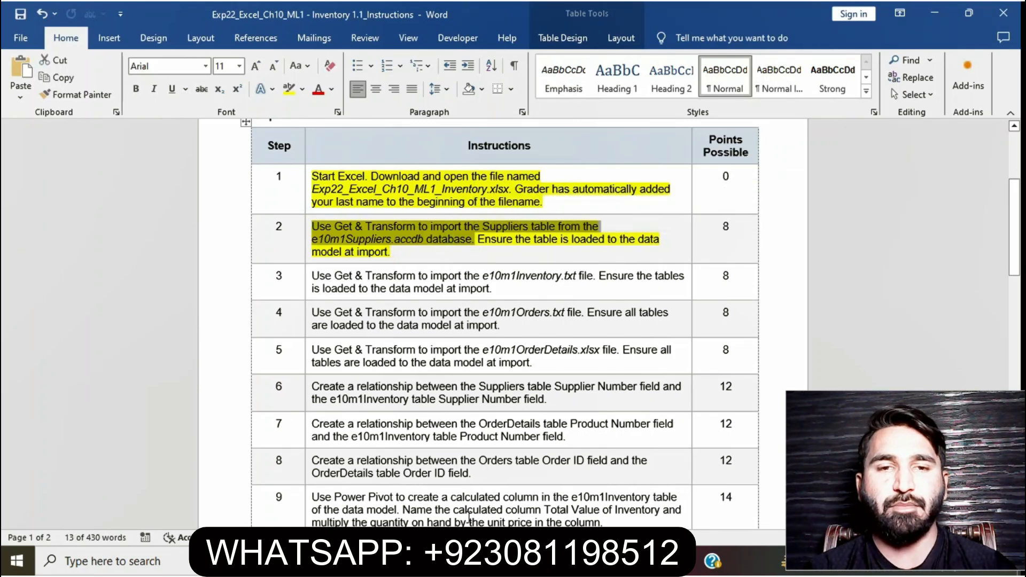
# In the workbook, start a Get & Transform query from a Microsoft Access database and open e10m1Suppliers from the desktop project folder
pyautogui.click(492, 561)
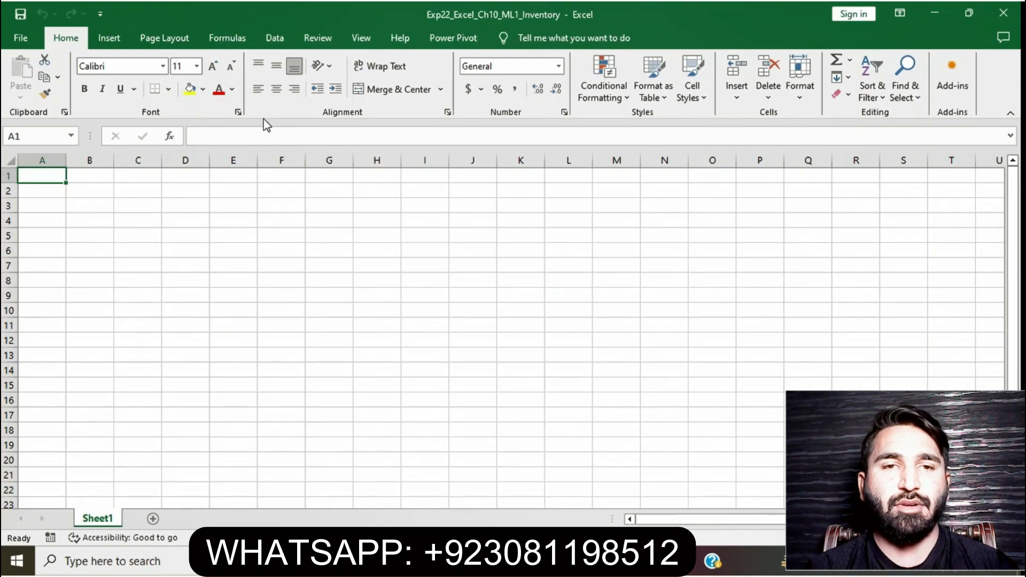
pyautogui.click(282, 34)
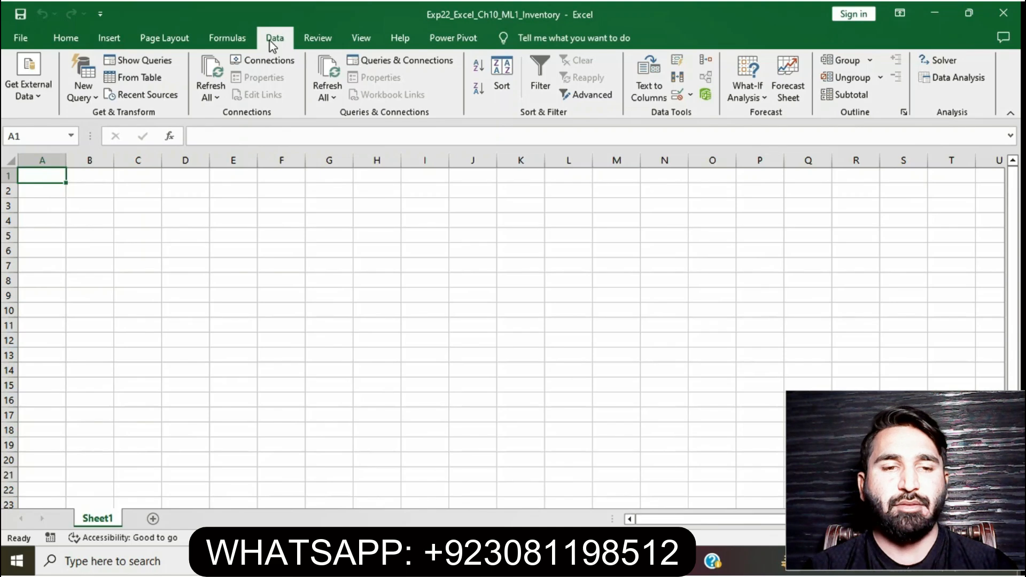
pyautogui.click(87, 99)
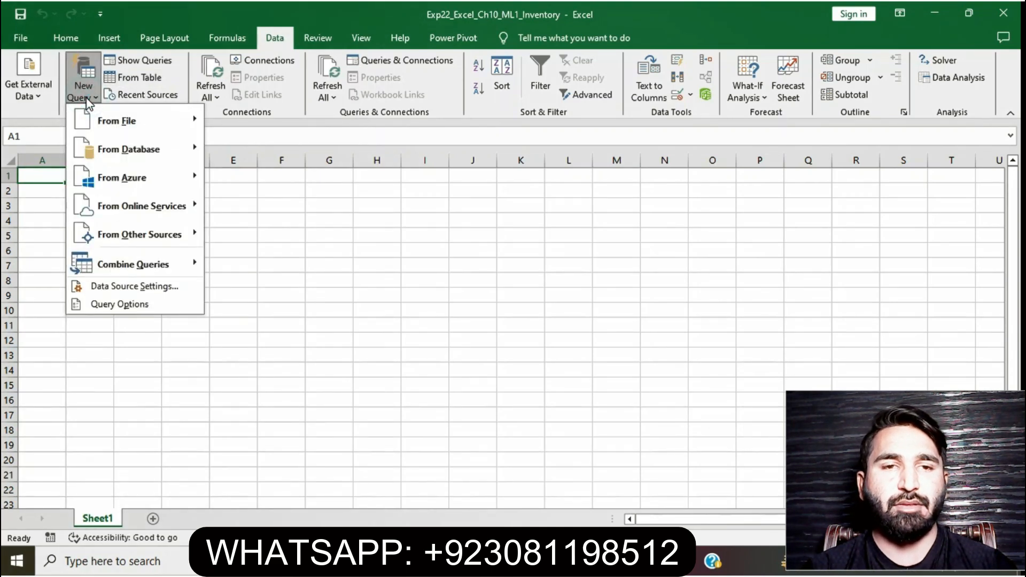
pyautogui.click(116, 147)
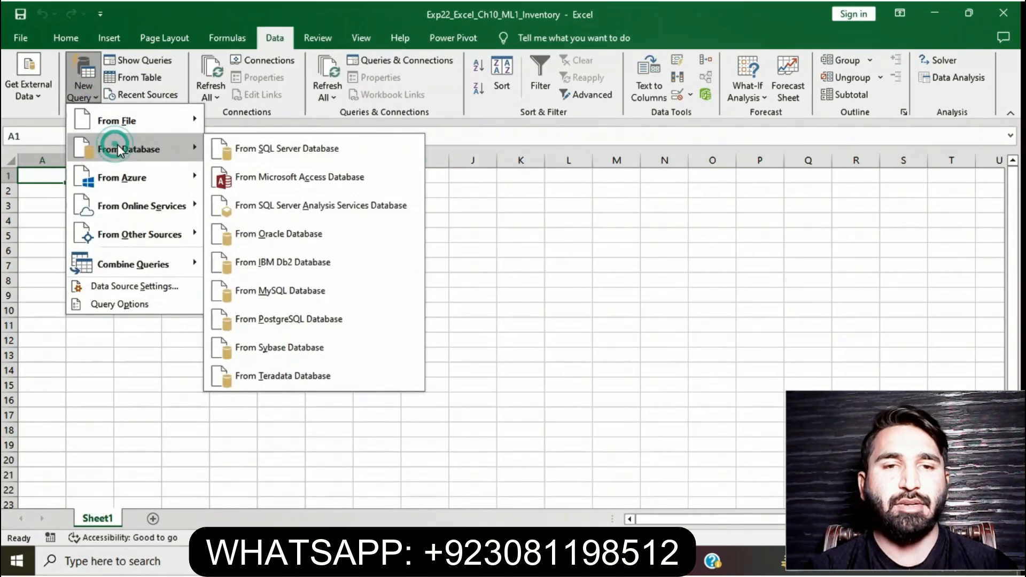
pyautogui.click(287, 171)
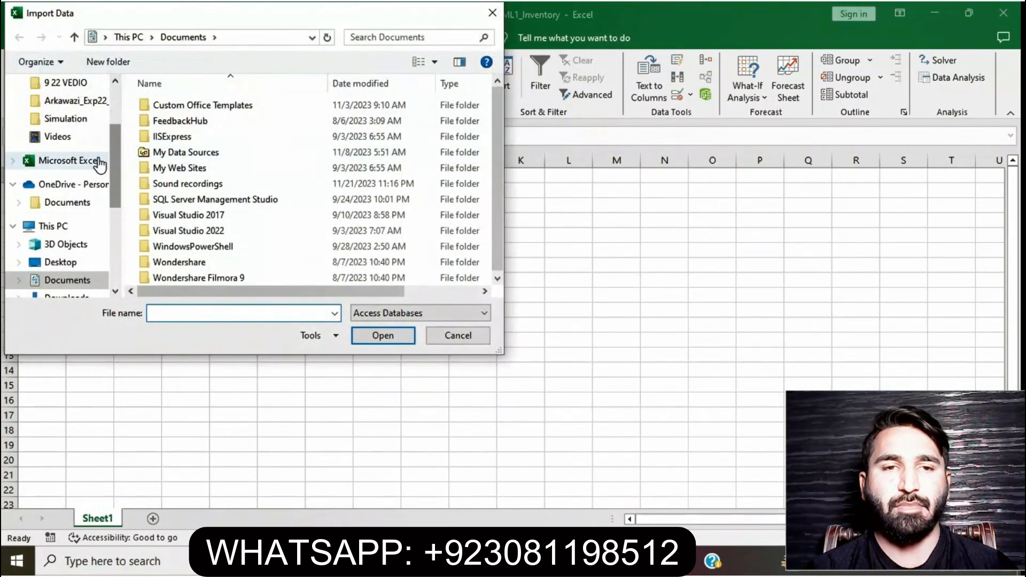
pyautogui.click(79, 262)
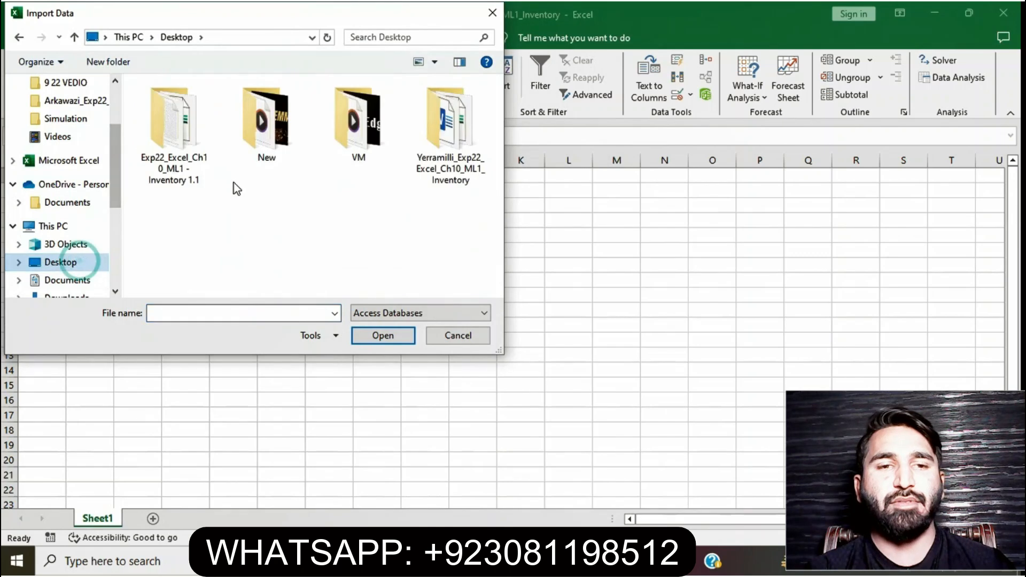
pyautogui.doubleClick(181, 149)
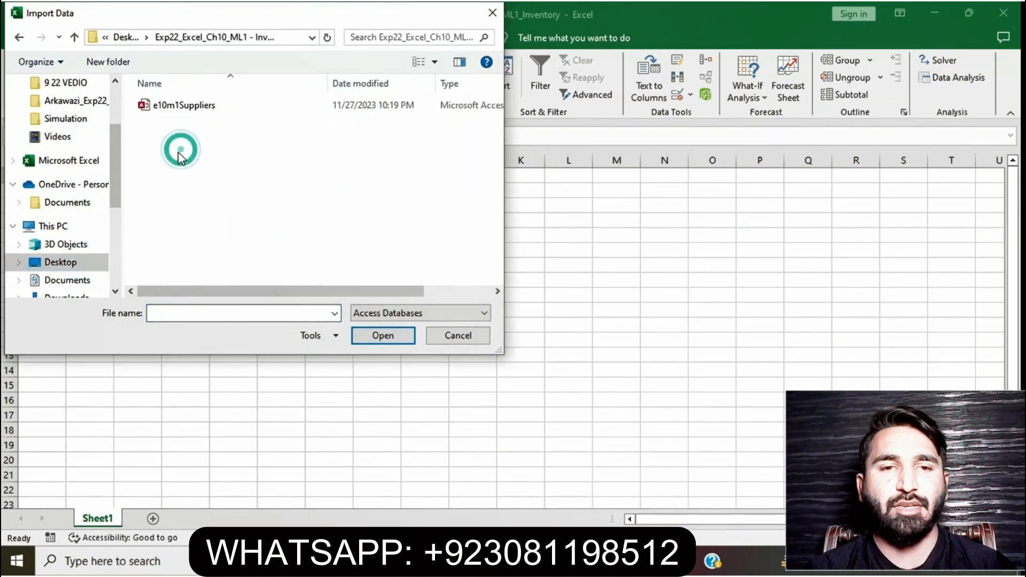
pyautogui.click(196, 107)
pyautogui.click(384, 335)
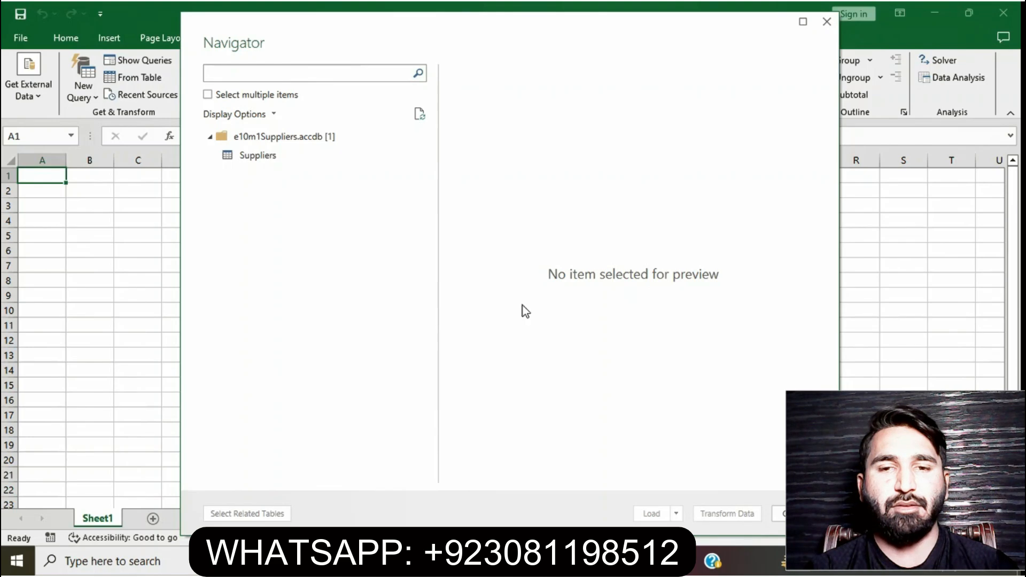
# Open the Suppliers table in the Power Query Editor and close and load it to a new worksheet
pyautogui.doubleClick(261, 159)
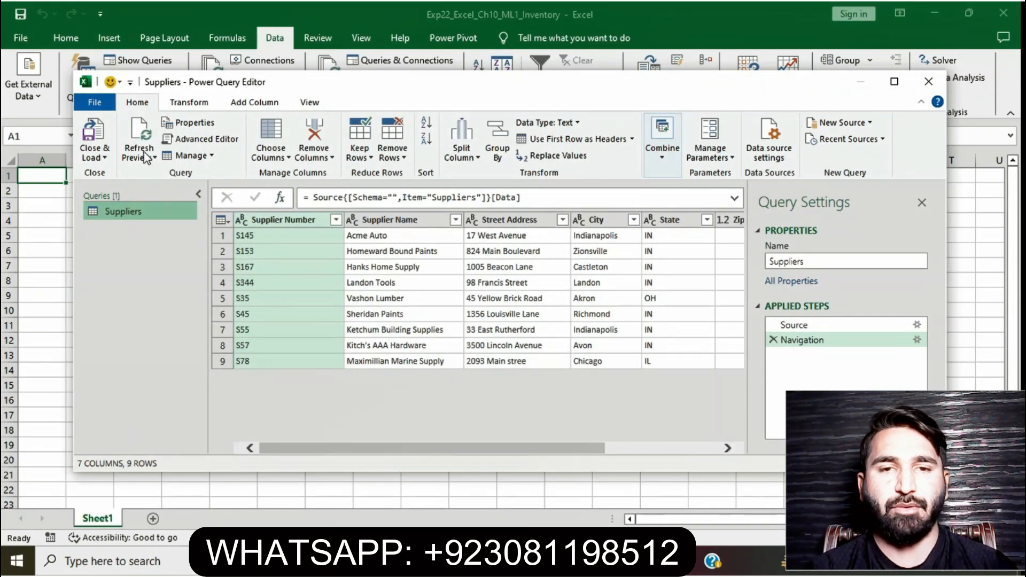
pyautogui.click(106, 159)
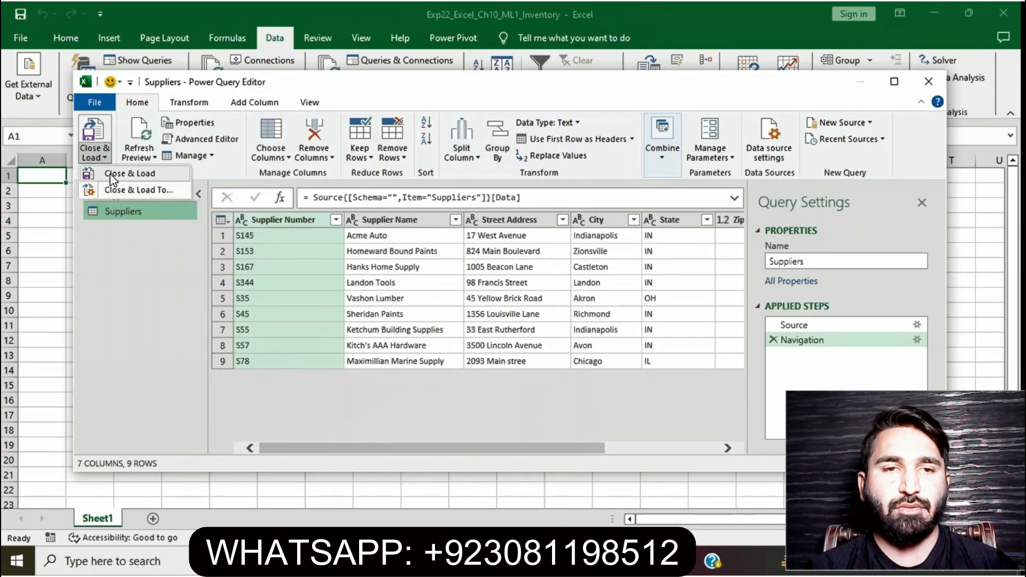
pyautogui.click(112, 179)
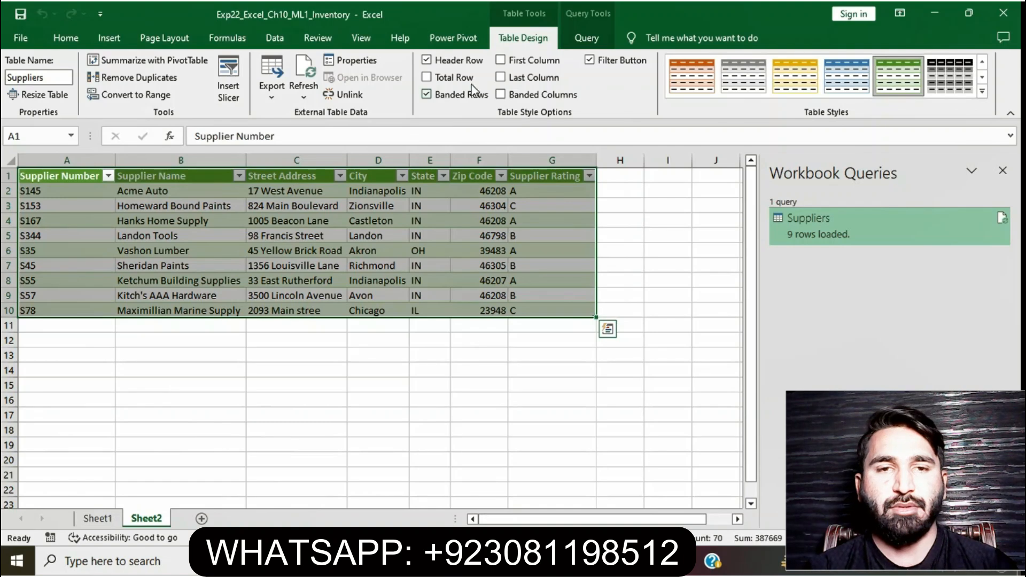
# Reload the Suppliers query as a table with Add this data to the Data Model enabled, continuing past the warning
pyautogui.click(586, 36)
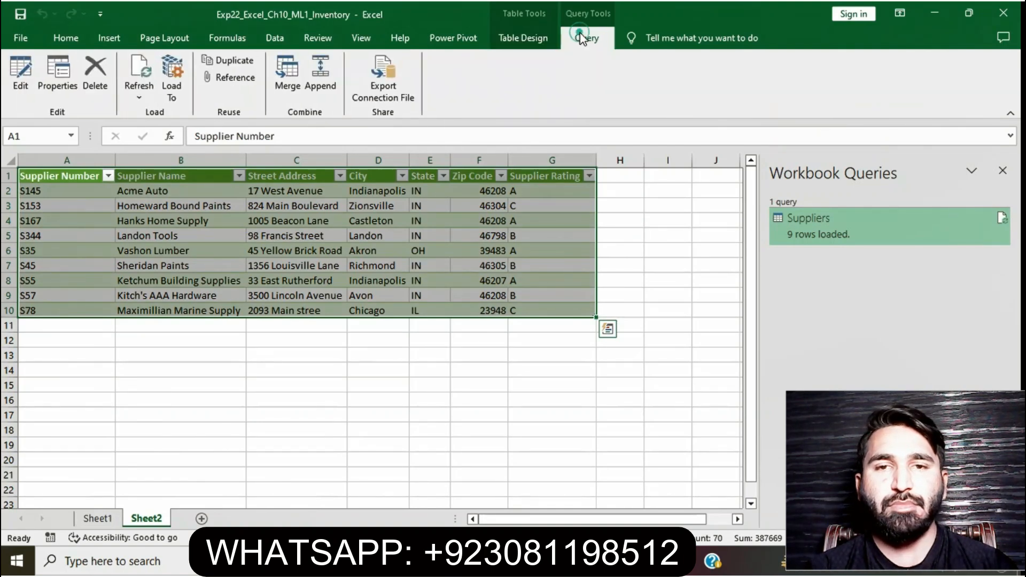
pyautogui.click(168, 82)
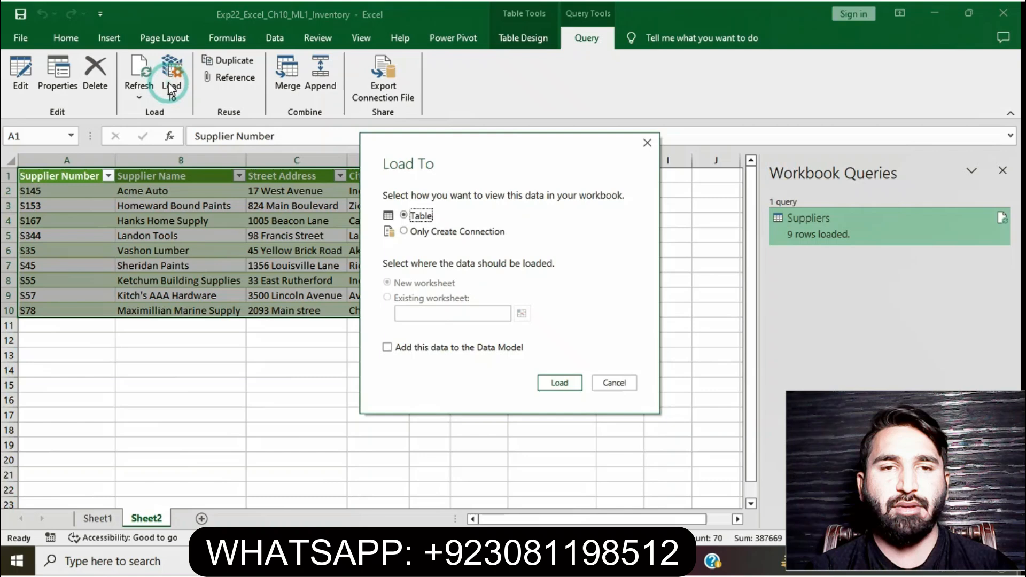
pyautogui.click(387, 348)
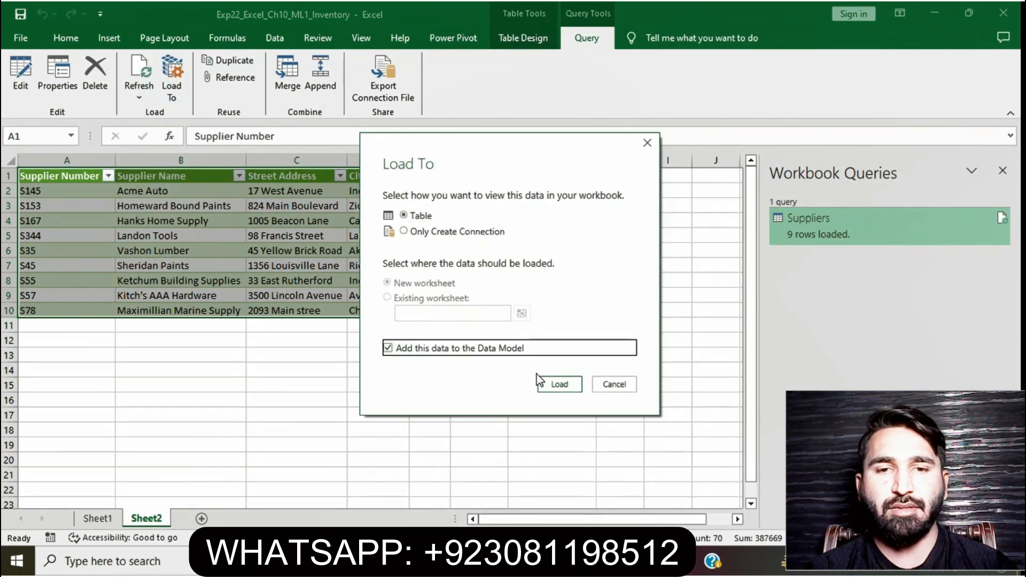
pyautogui.click(557, 387)
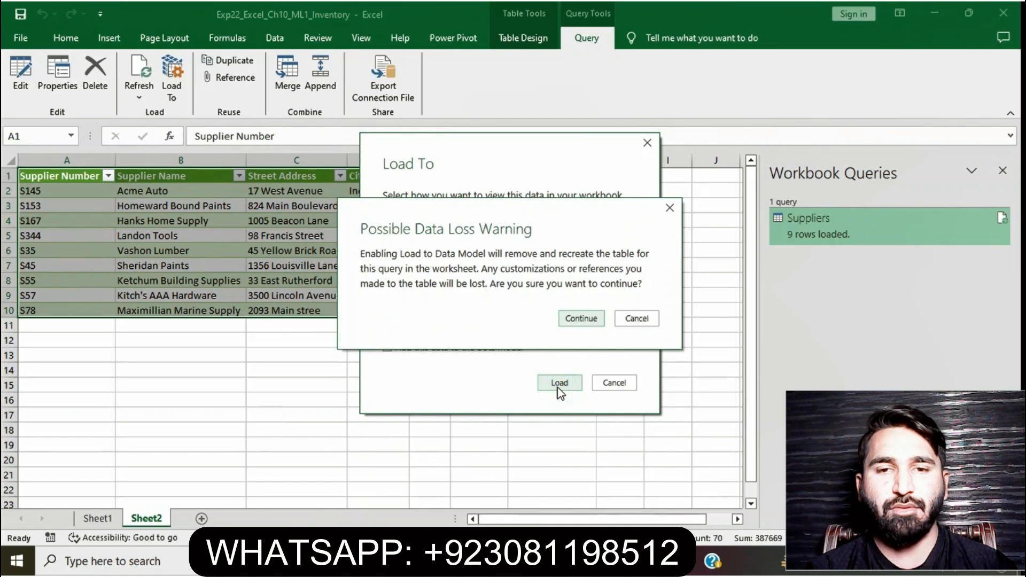
pyautogui.click(586, 323)
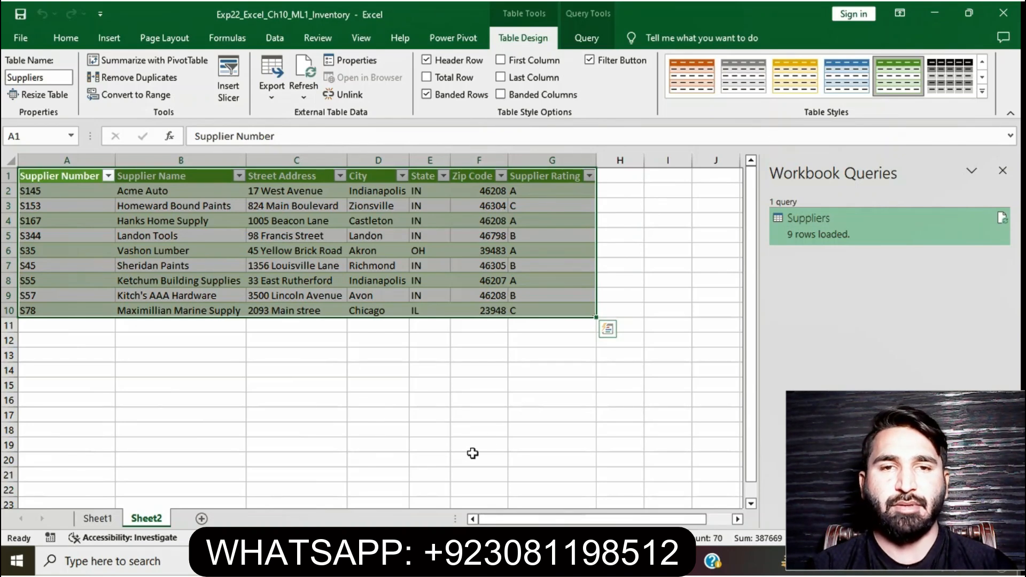
# Review the step 2 instructions, then open the Suppliers query in the Power Query Editor and close it unchanged
pyautogui.click(485, 561)
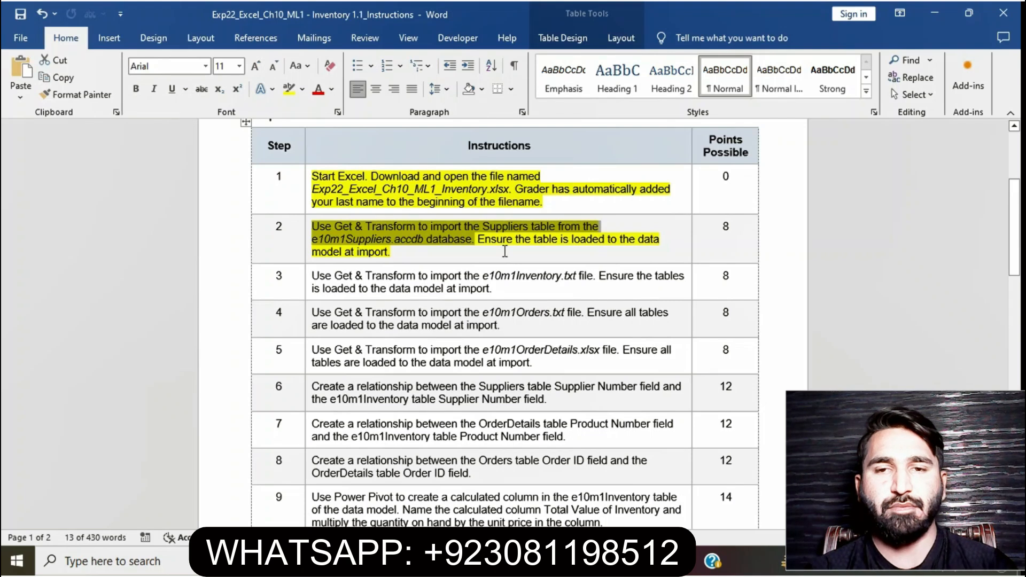
pyautogui.click(502, 240)
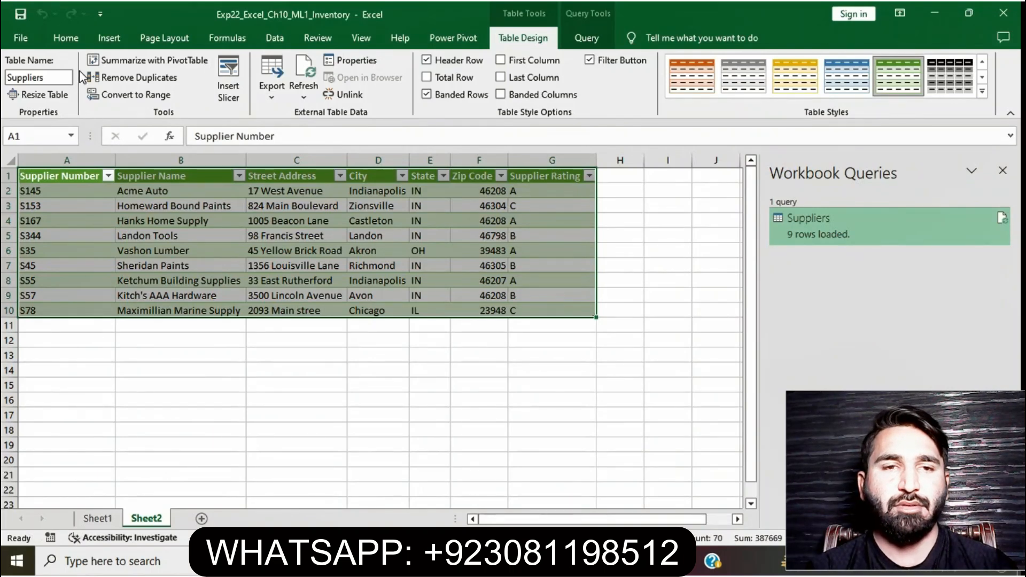
pyautogui.click(587, 39)
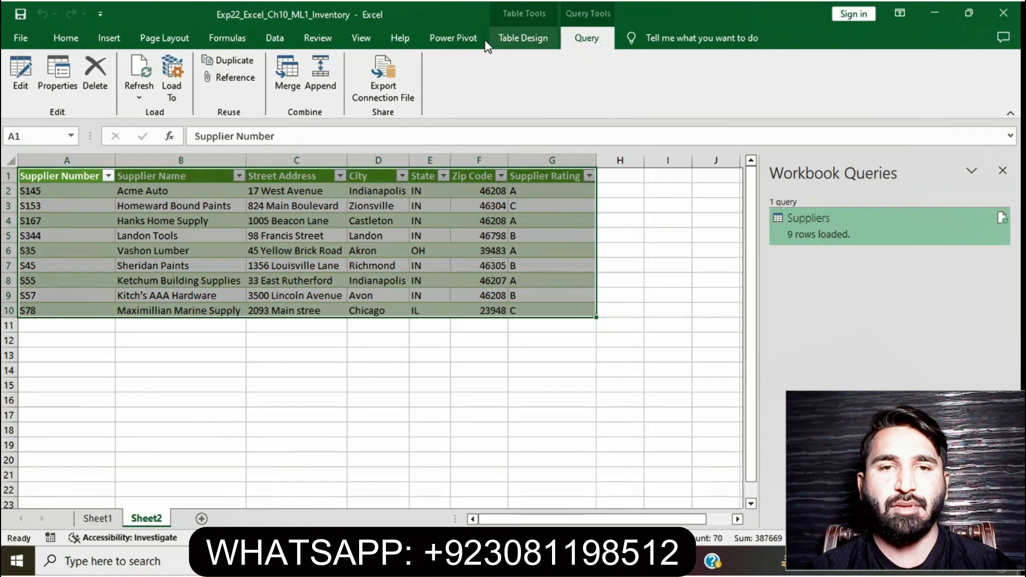
pyautogui.click(20, 80)
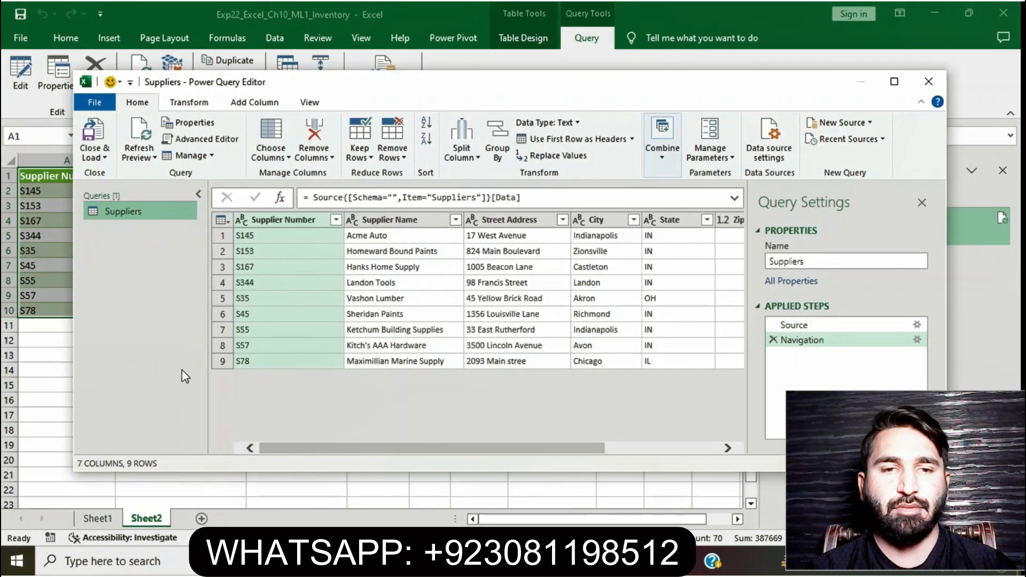
pyautogui.click(928, 81)
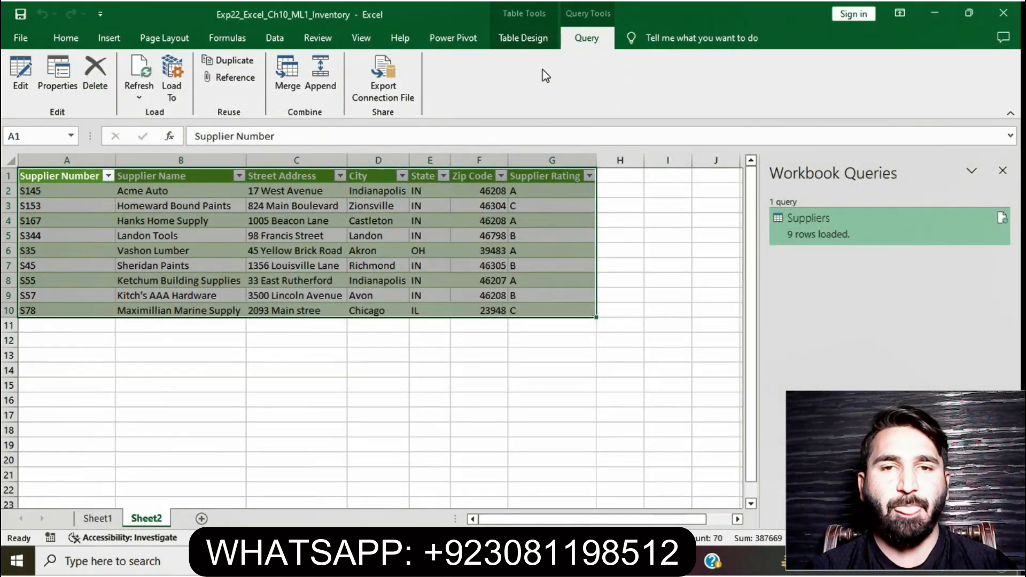
# Check the loaded table's name and the Sheet2 worksheet holding it
pyautogui.click(527, 37)
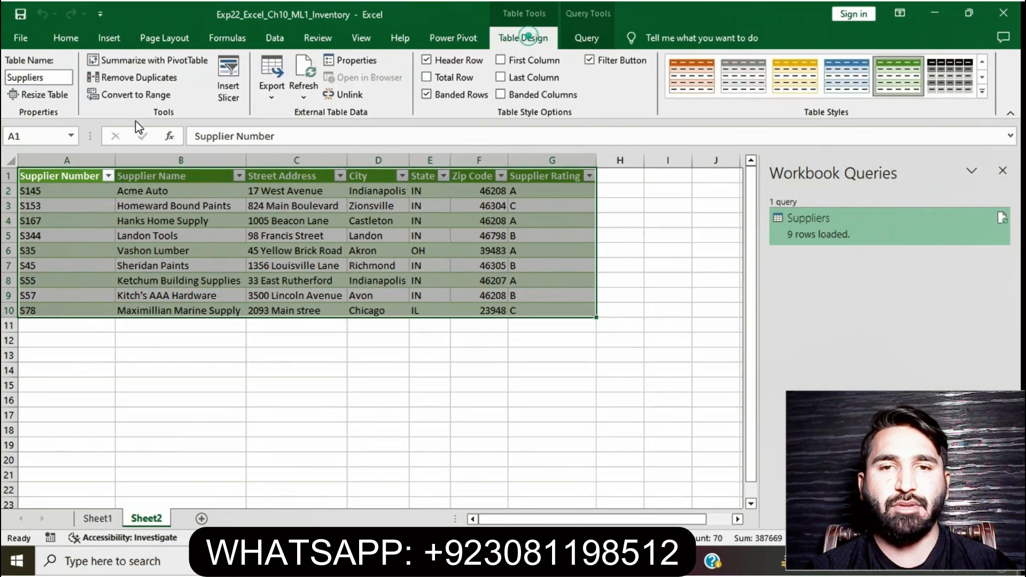
pyautogui.click(52, 79)
pyautogui.hotkey('ctrl', 'c')
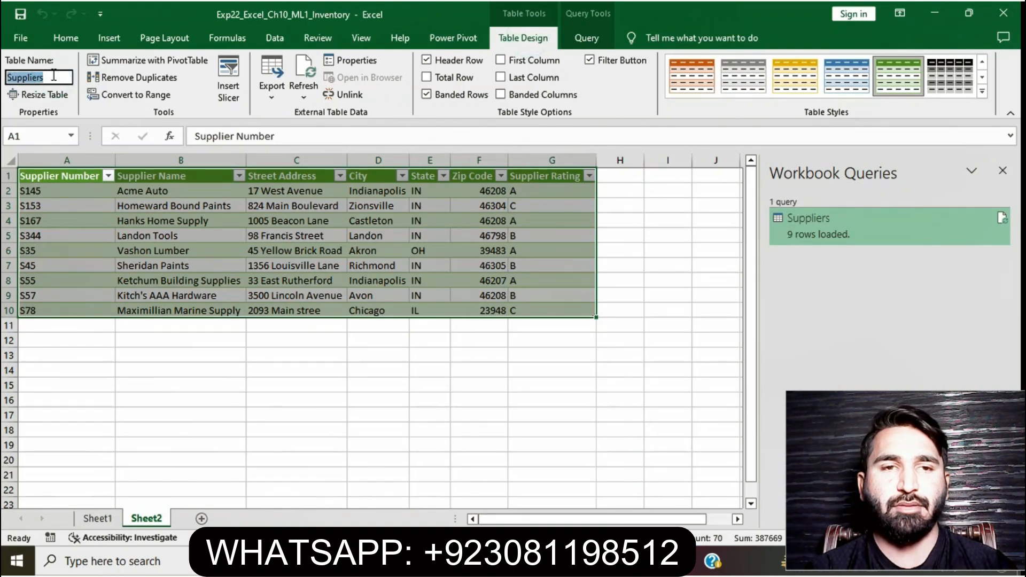
pyautogui.click(151, 524)
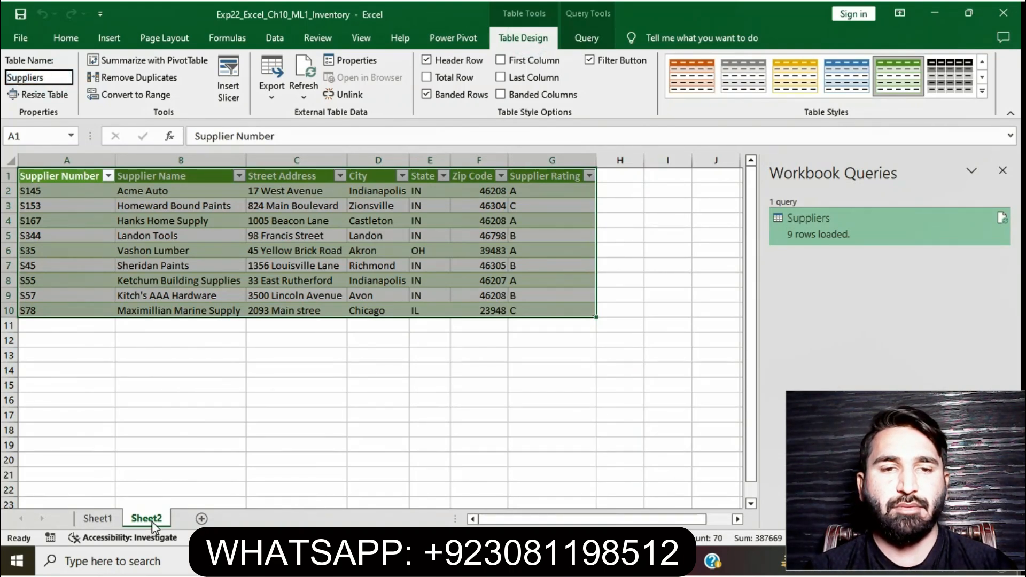
# Rename the Sheet2 worksheet as Suppliers
pyautogui.rightClick(157, 516)
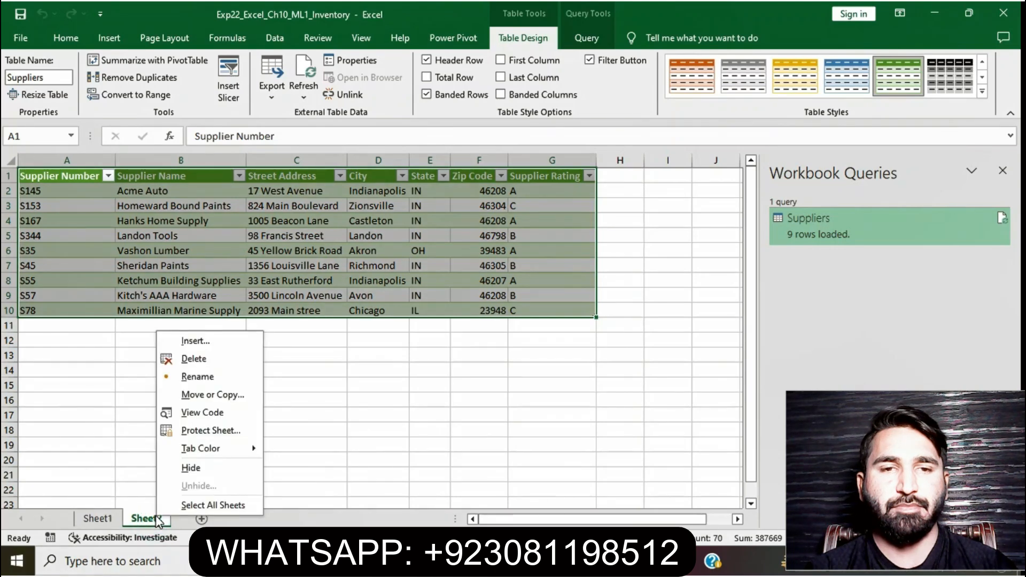
pyautogui.click(195, 377)
pyautogui.hotkey('ctrl', 'v')
pyautogui.press('Return')
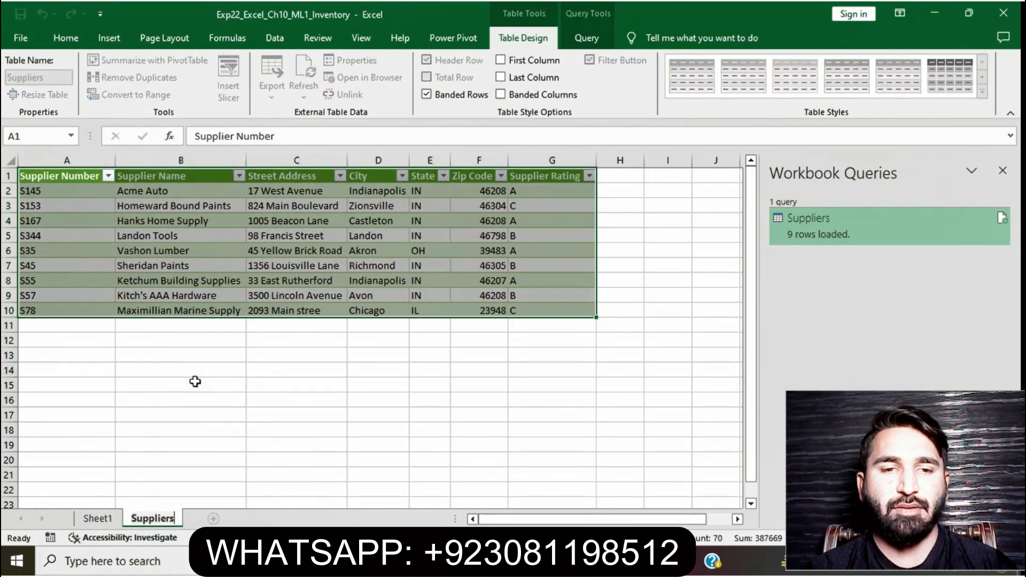
pyautogui.click(279, 459)
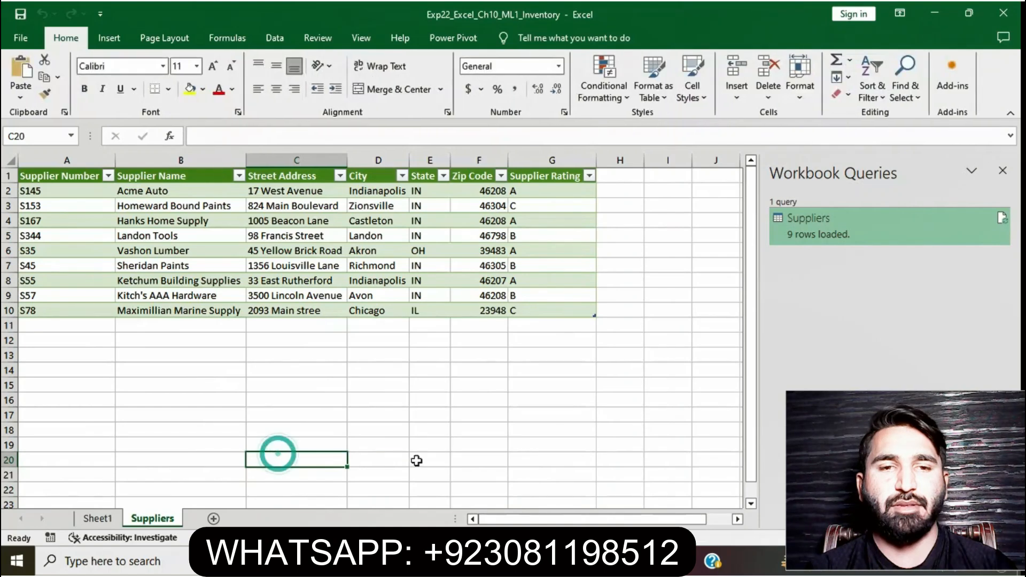
# Highlight the step 3 instruction in the Word instructions document, then return to the workbook
pyautogui.hotkey('alt', 'Tab')
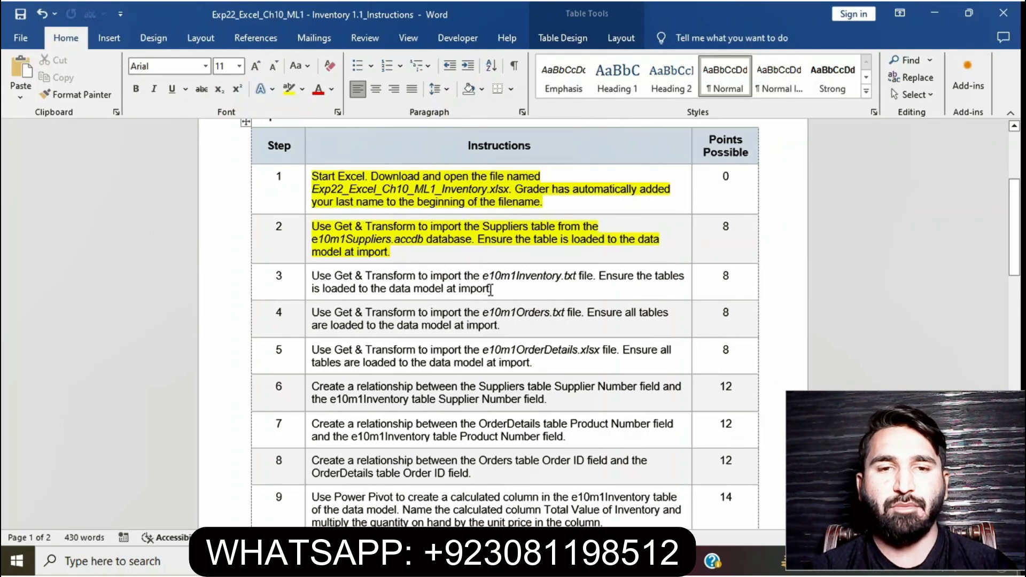
pyautogui.click(307, 278)
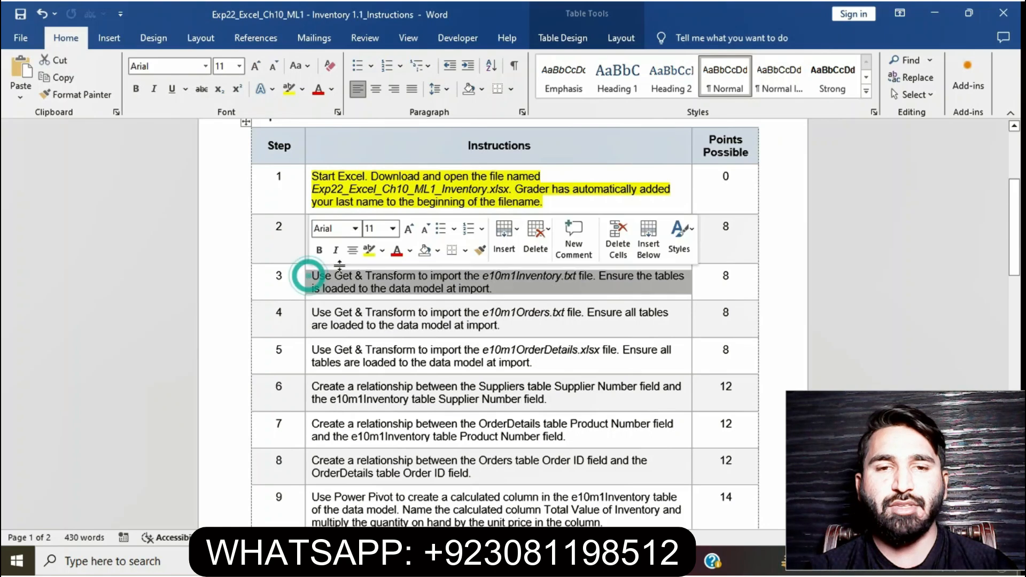
pyautogui.click(368, 251)
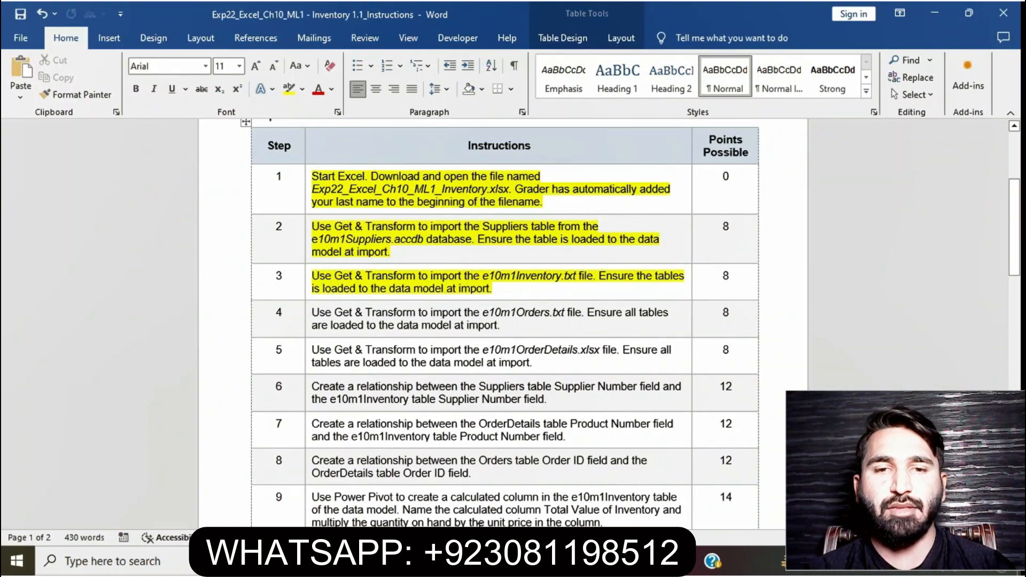
pyautogui.click(479, 561)
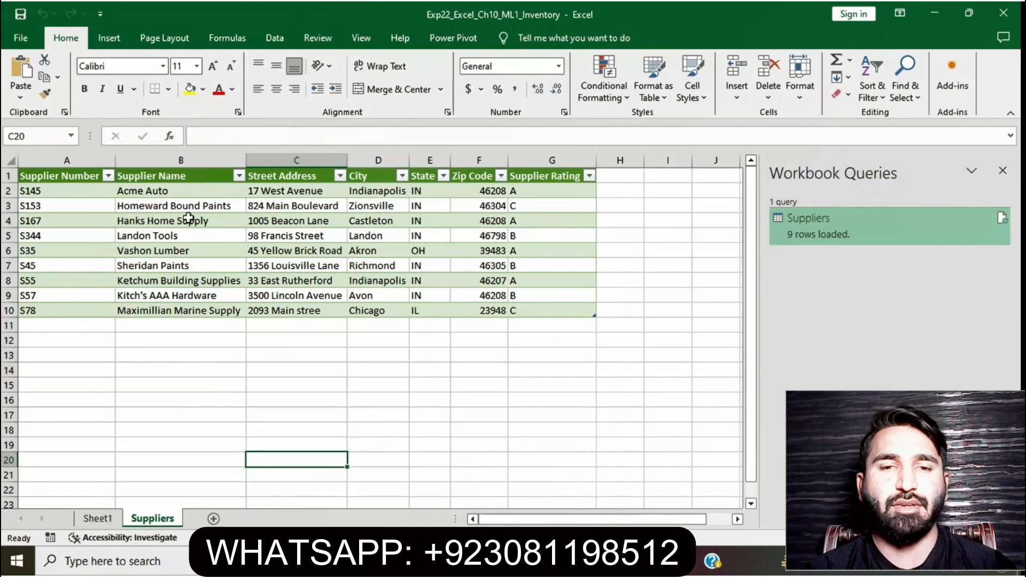
# Import the e10m1Inventory text file with Get & Transform and load it to a new worksheet
pyautogui.click(287, 33)
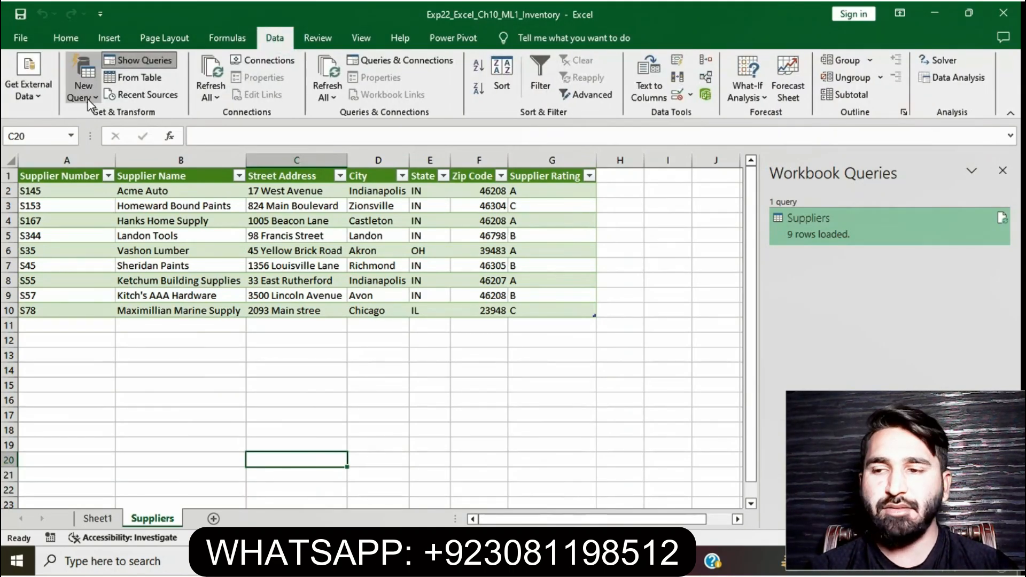
pyautogui.click(88, 99)
pyautogui.click(101, 116)
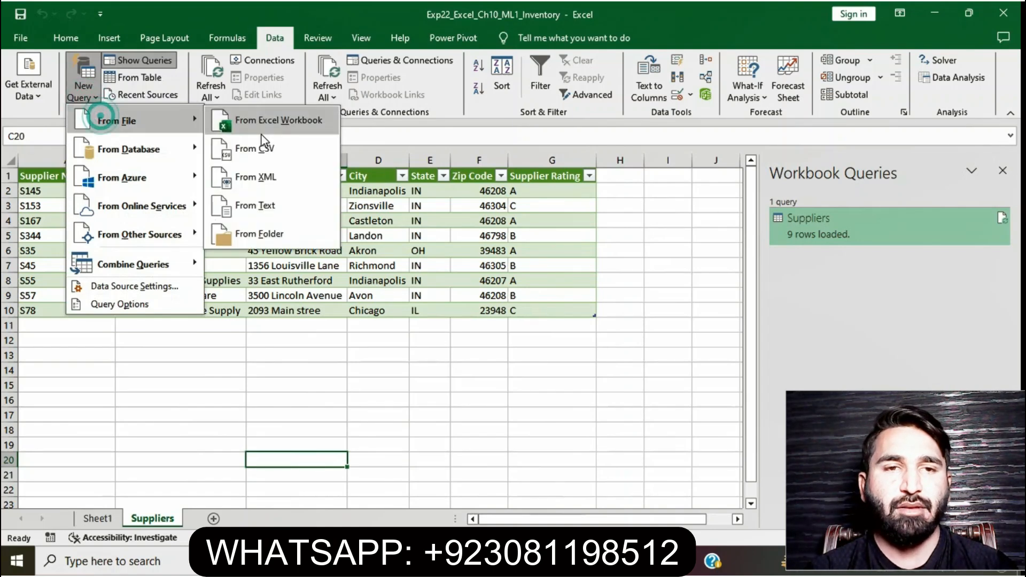
pyautogui.click(275, 205)
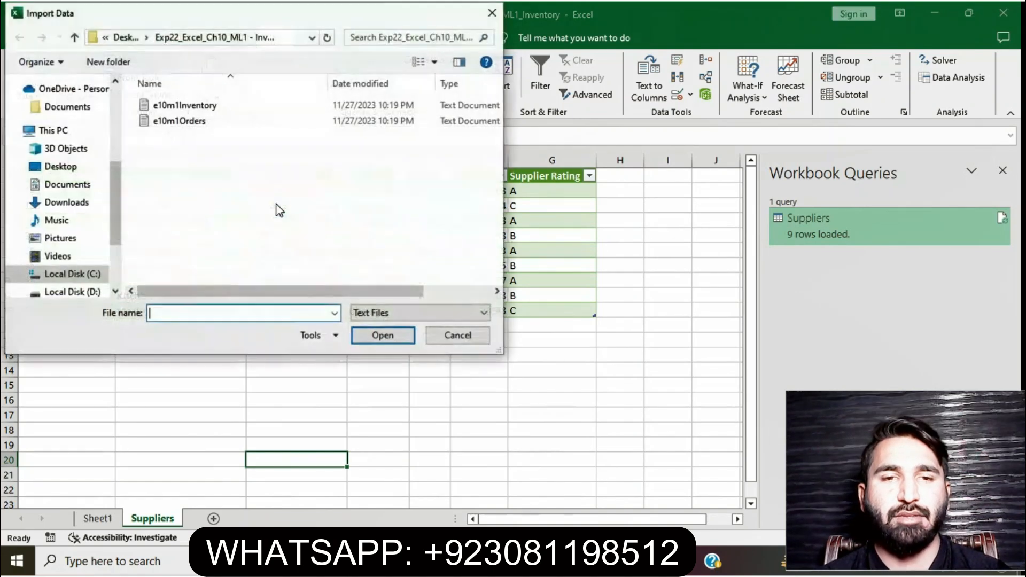
pyautogui.click(230, 105)
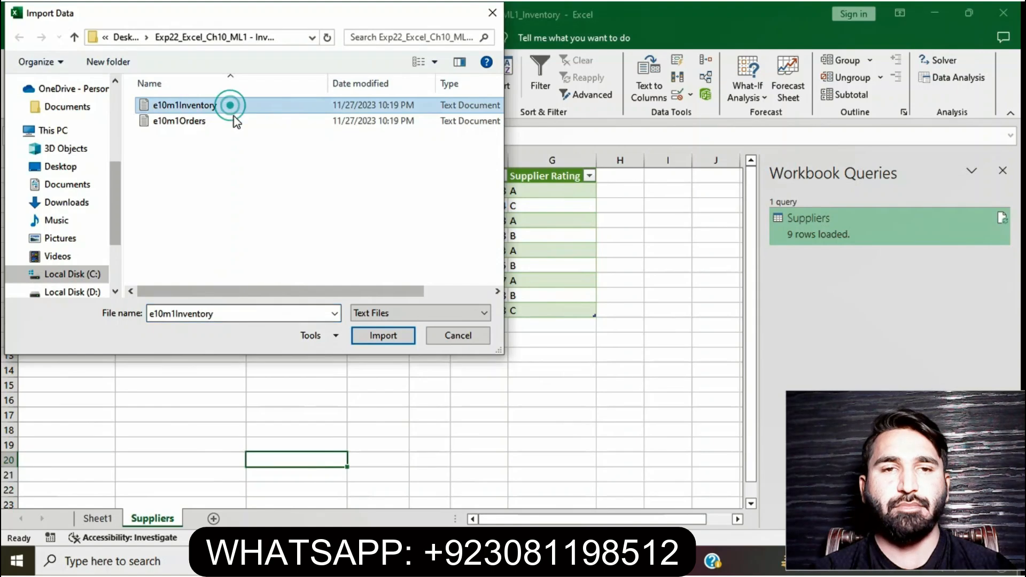
pyautogui.click(377, 335)
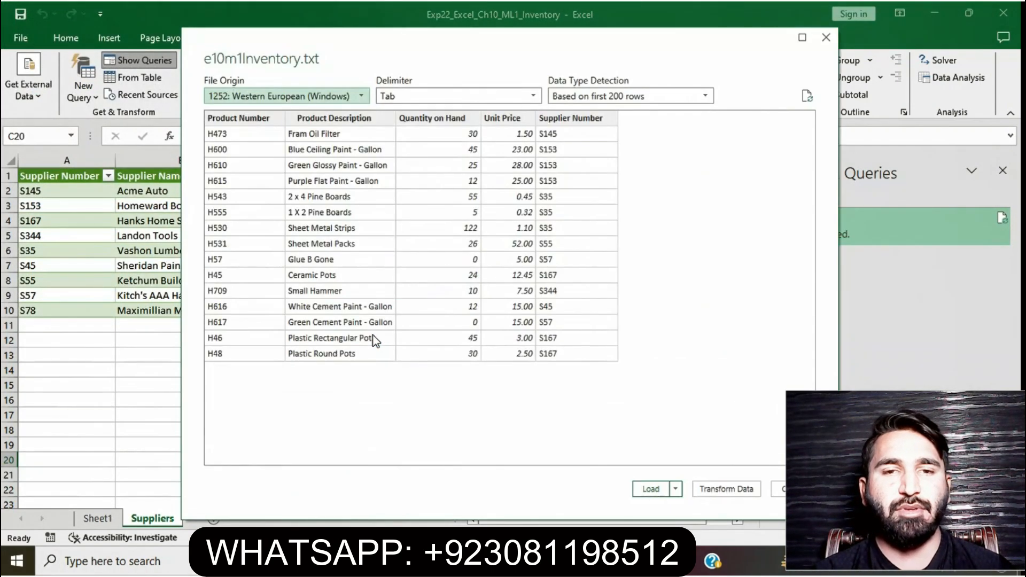
pyautogui.click(649, 490)
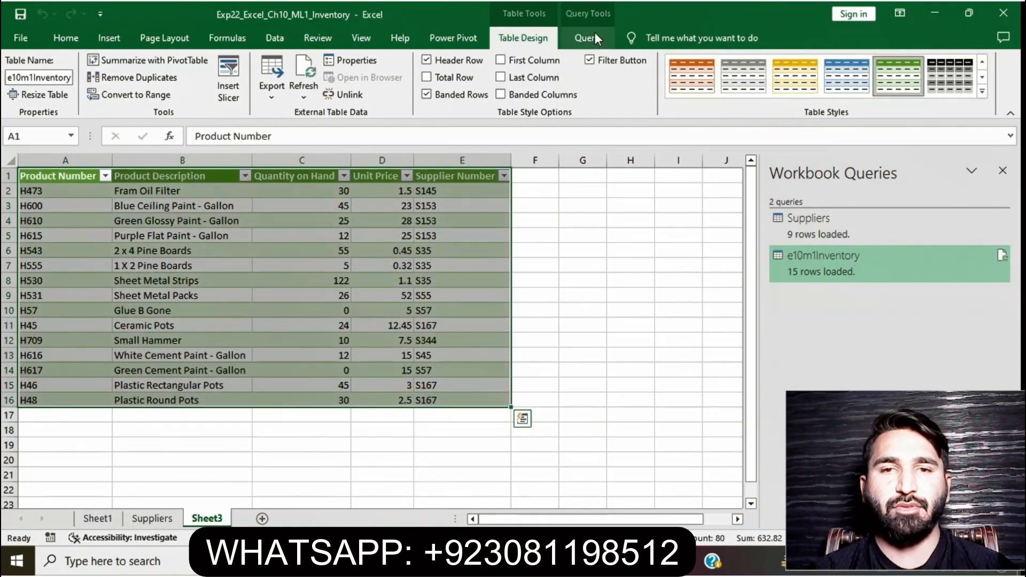
# Reload the e10m1Inventory query as a table with Add this data to the Data Model enabled, continuing past the warning
pyautogui.click(595, 33)
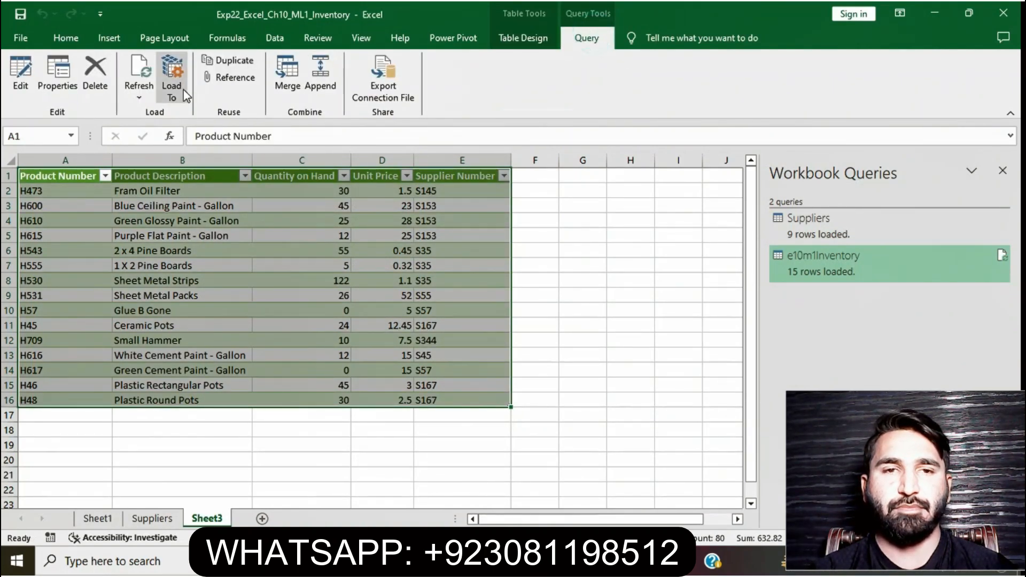
pyautogui.click(172, 80)
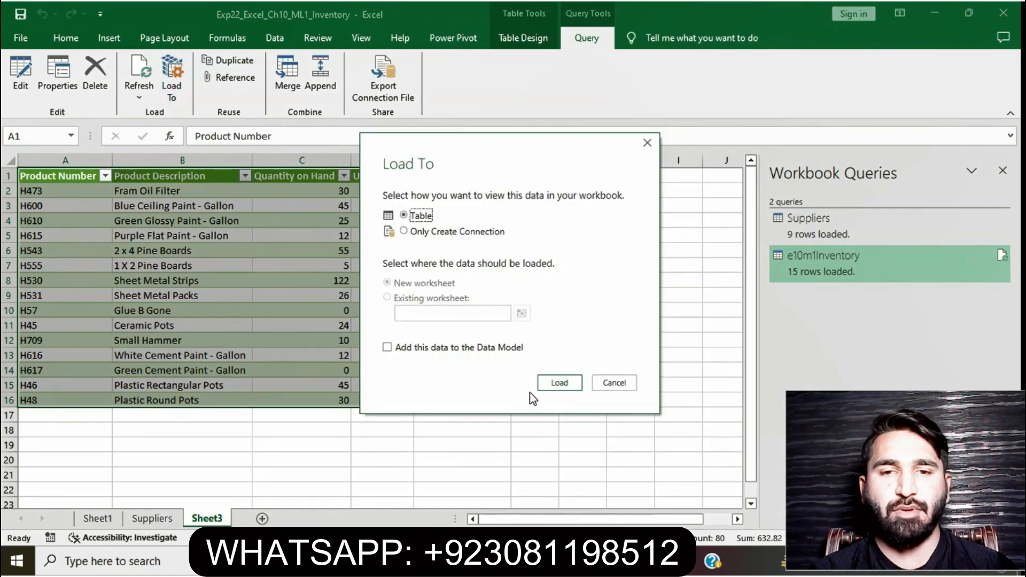
pyautogui.click(387, 348)
pyautogui.click(560, 383)
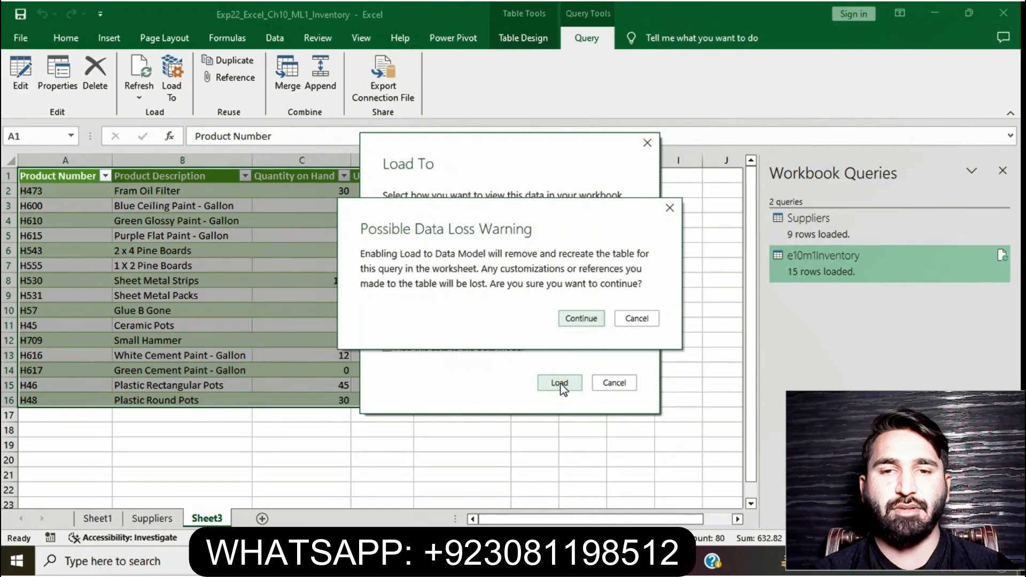
pyautogui.click(581, 323)
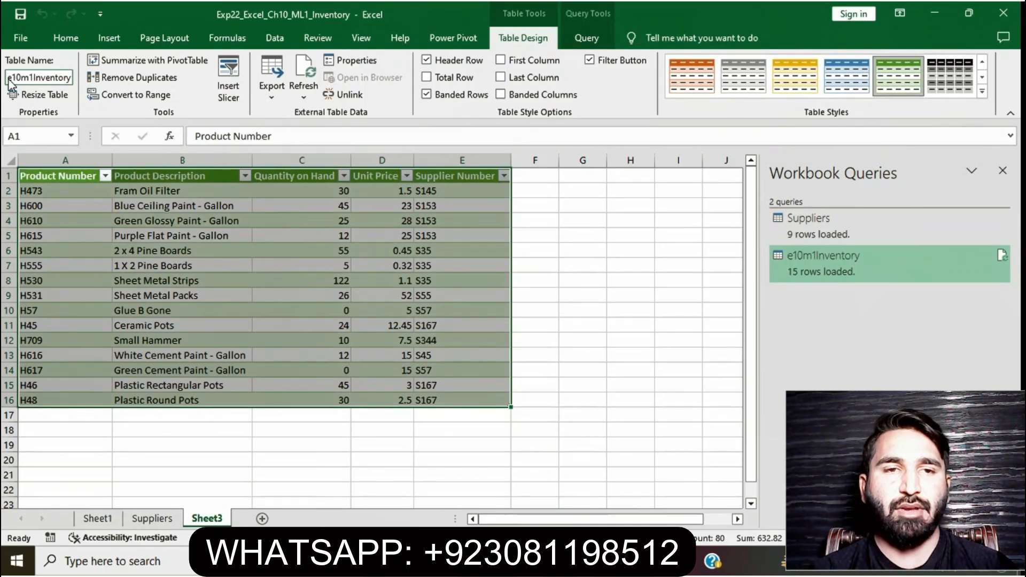
# Rename the Sheet3 worksheet as e10m1Inventory, matching the table name
pyautogui.click(32, 79)
pyautogui.hotkey('ctrl', 'c')
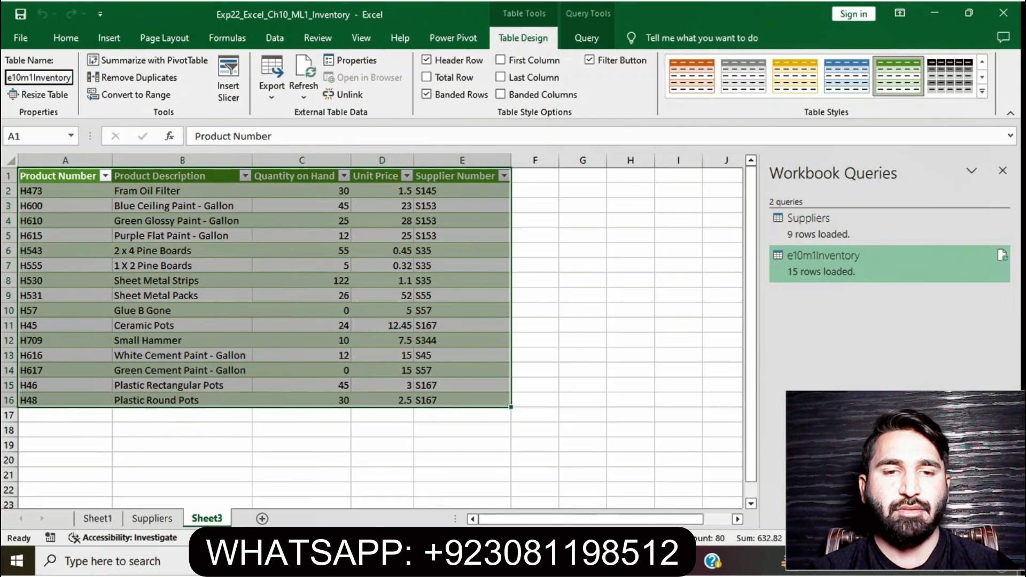
pyautogui.rightClick(198, 518)
pyautogui.click(249, 385)
pyautogui.hotkey('ctrl', 'v')
pyautogui.press('Return')
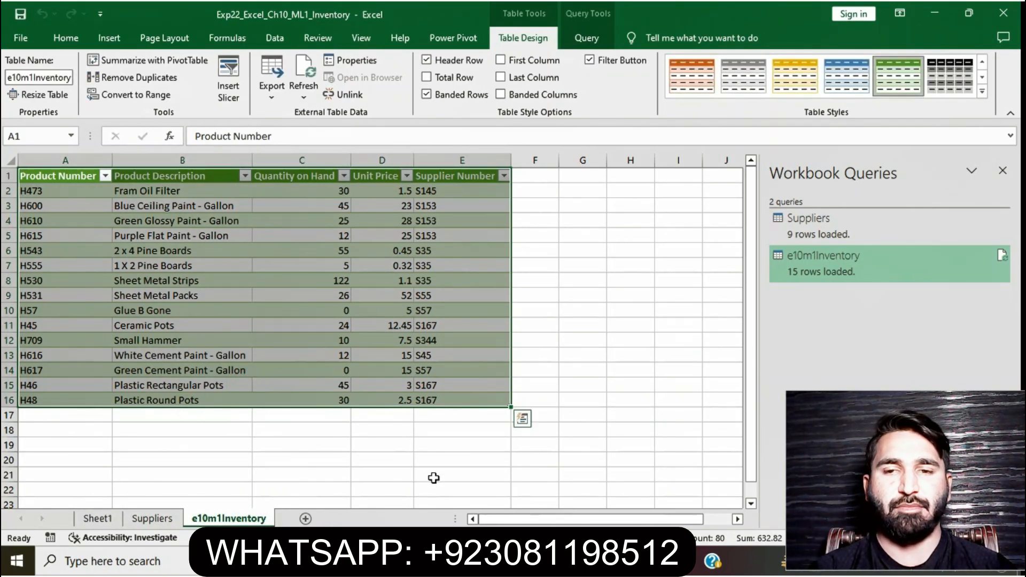
# Remove the highlight from instructions 1 to 3 and highlight the step 4 instruction in yellow
pyautogui.click(477, 560)
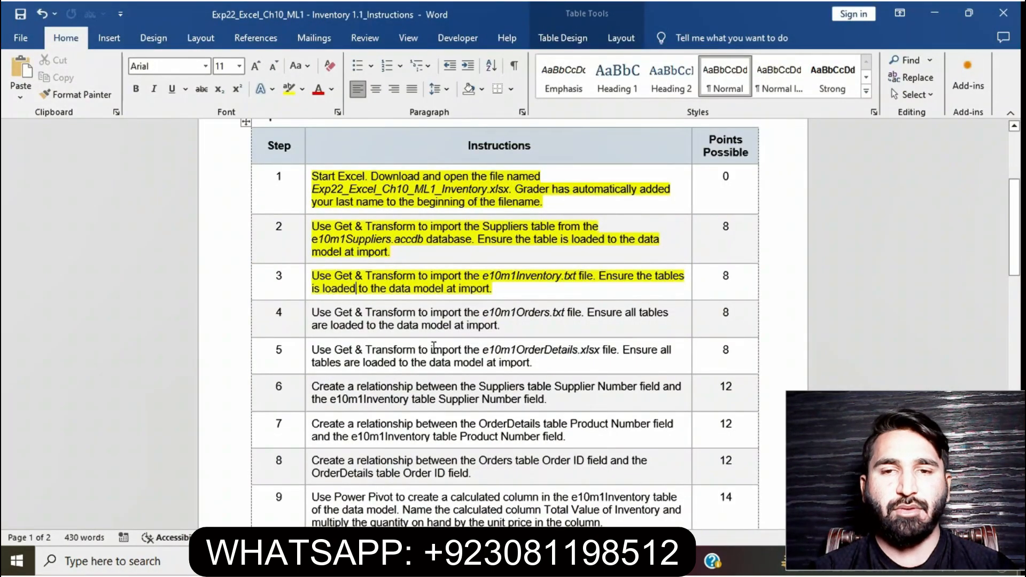
pyautogui.moveTo(503, 291); pyautogui.dragTo(314, 177)
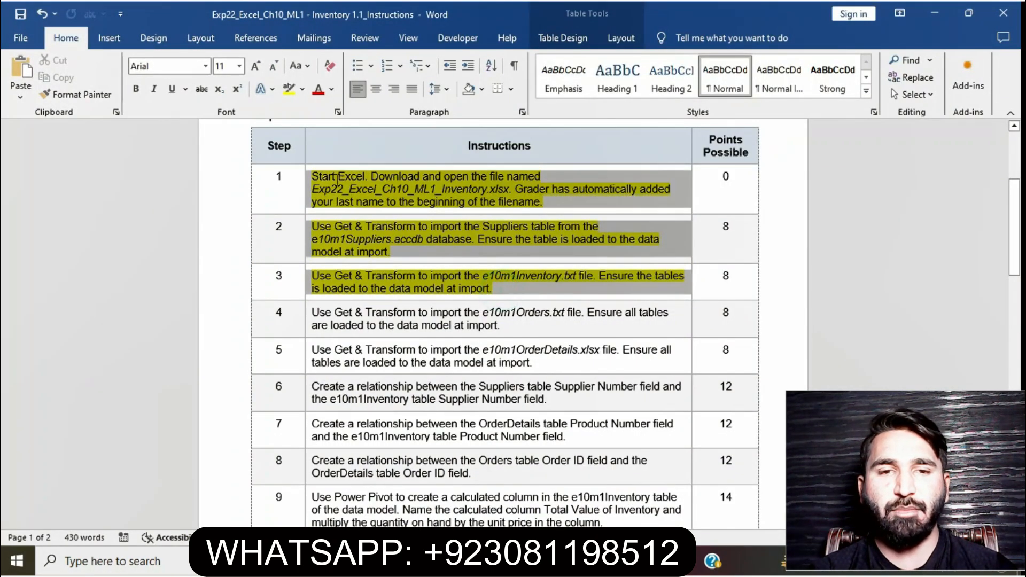
pyautogui.click(289, 92)
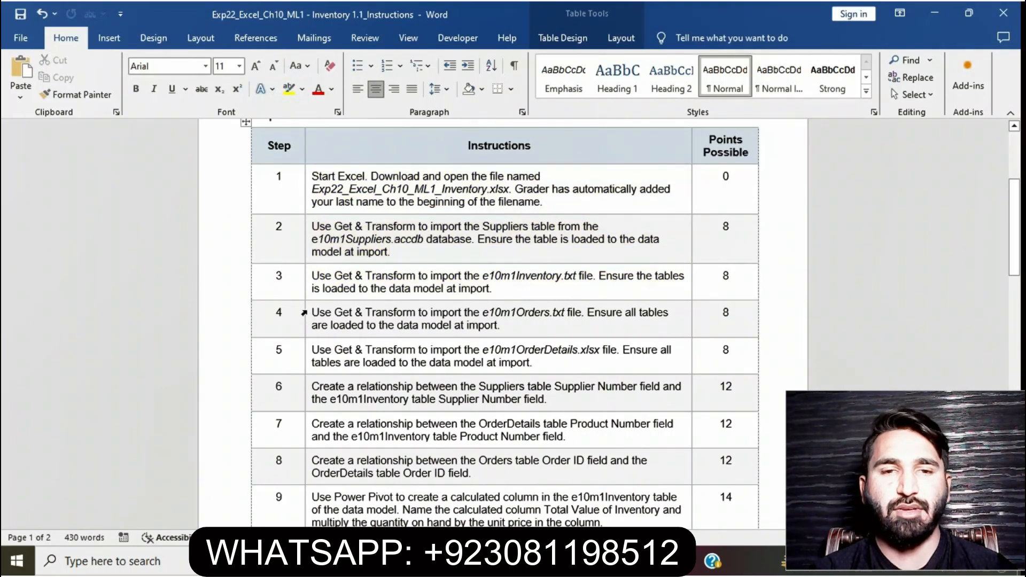
pyautogui.click(304, 313)
pyautogui.click(367, 286)
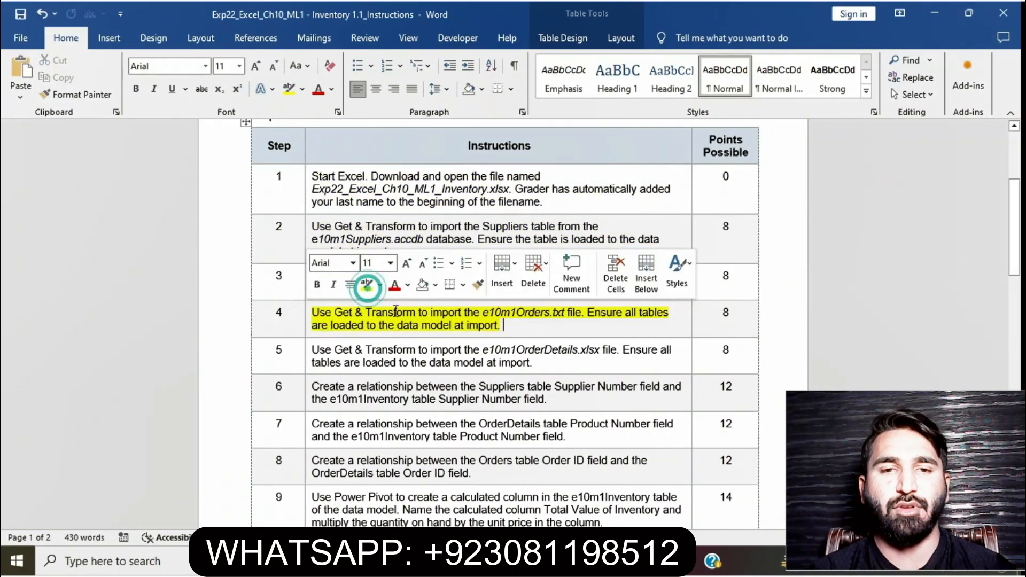
pyautogui.click(395, 312)
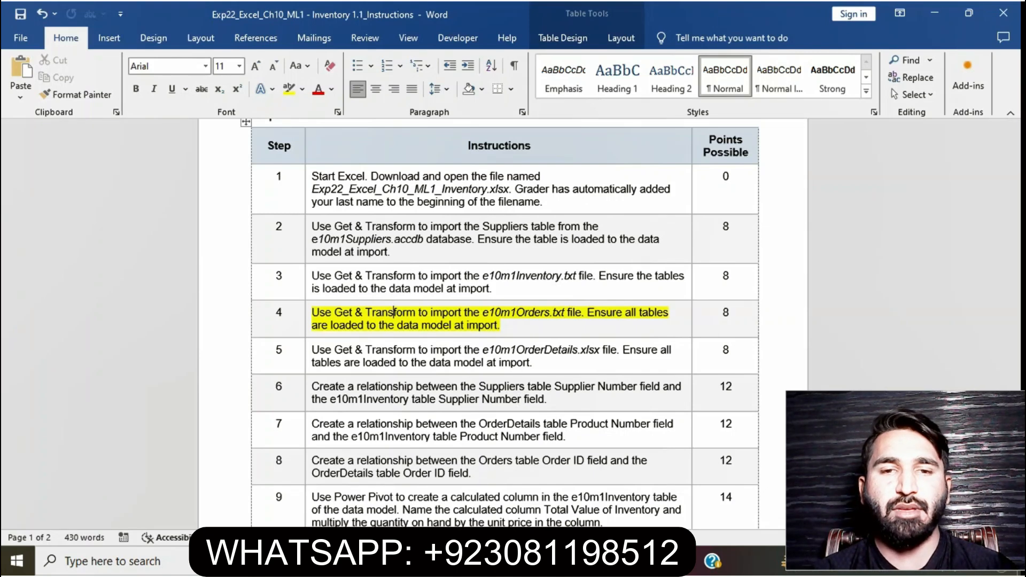
# Return to the workbook and import the e10m1Orders text file with Get & Transform, loading it to a new worksheet
pyautogui.moveTo(490, 561)
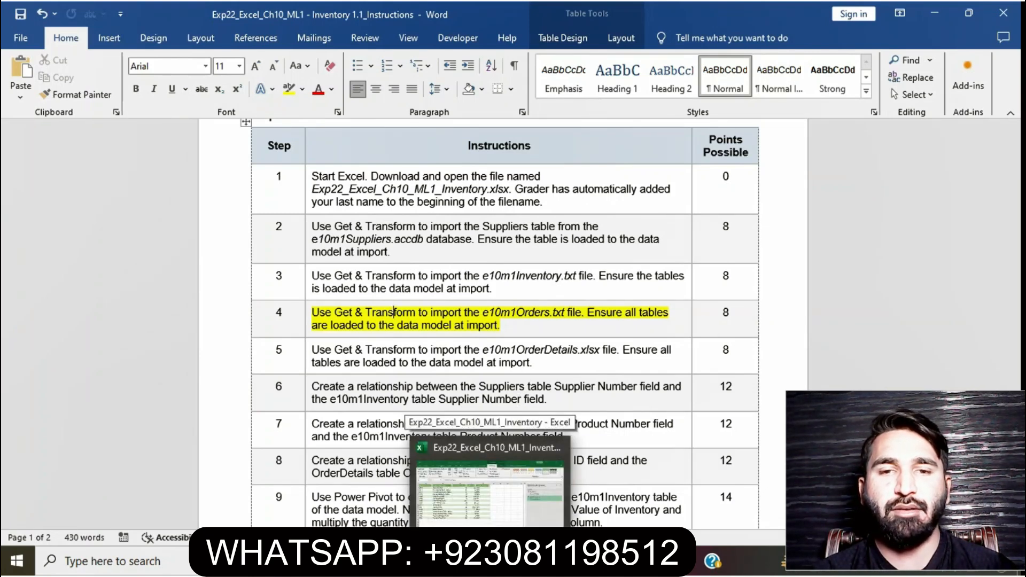
pyautogui.click(490, 481)
pyautogui.click(603, 449)
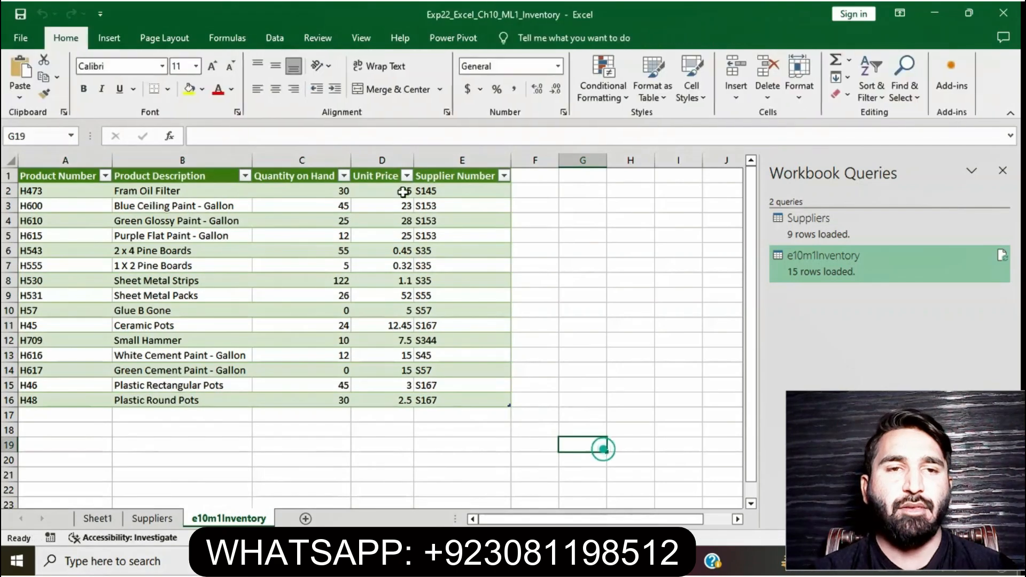
pyautogui.click(279, 40)
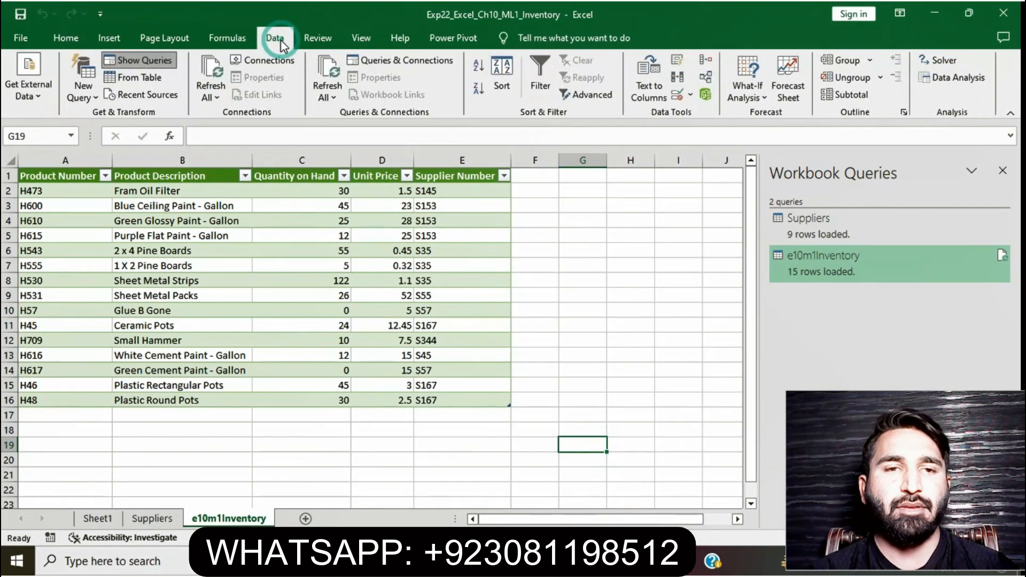
pyautogui.click(87, 97)
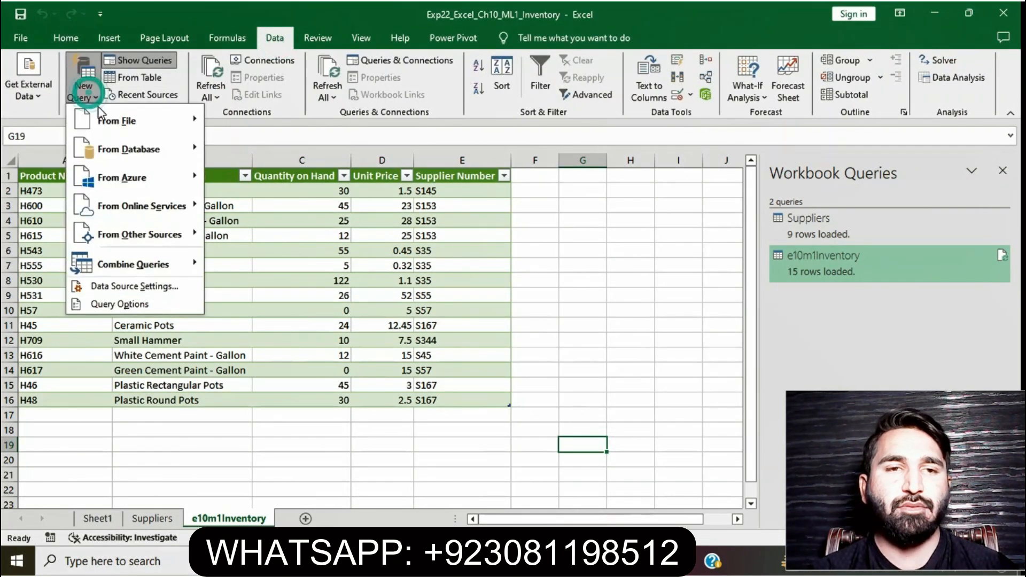
pyautogui.click(105, 117)
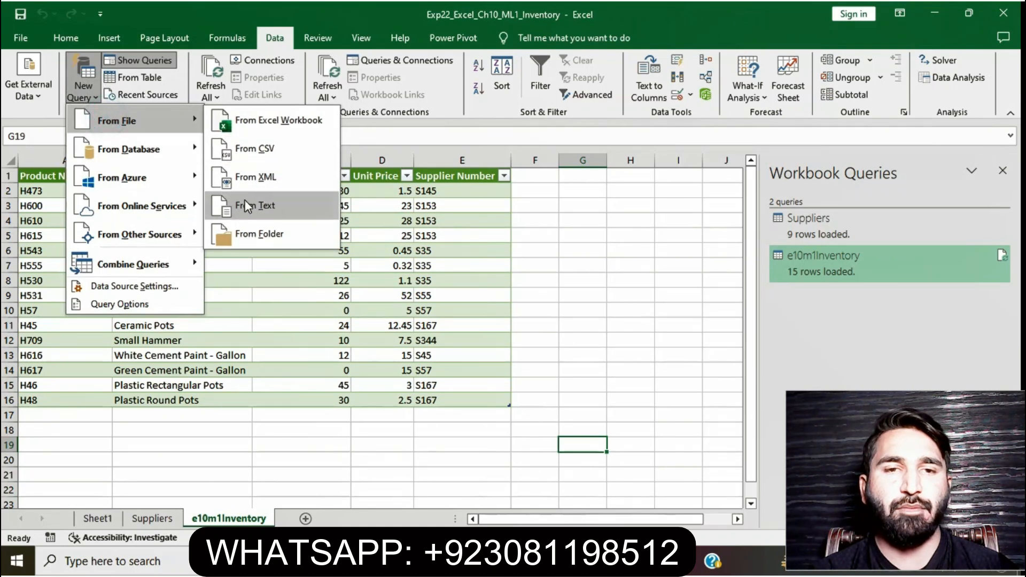
pyautogui.click(245, 204)
pyautogui.click(214, 122)
pyautogui.click(384, 335)
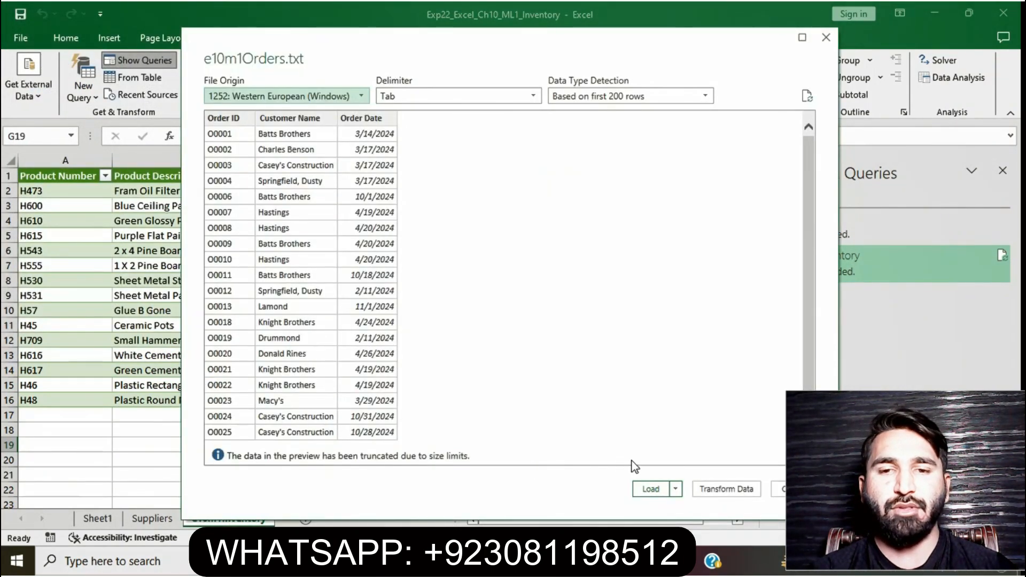
pyautogui.click(650, 489)
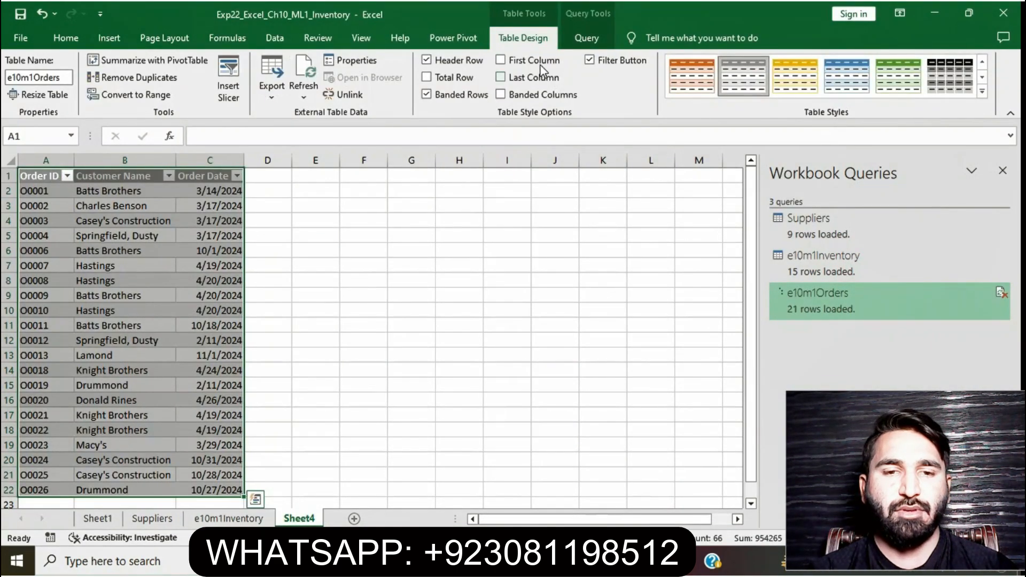
# Reload the e10m1Orders query as a table with Add this data to the Data Model enabled, continuing past the warning
pyautogui.click(586, 38)
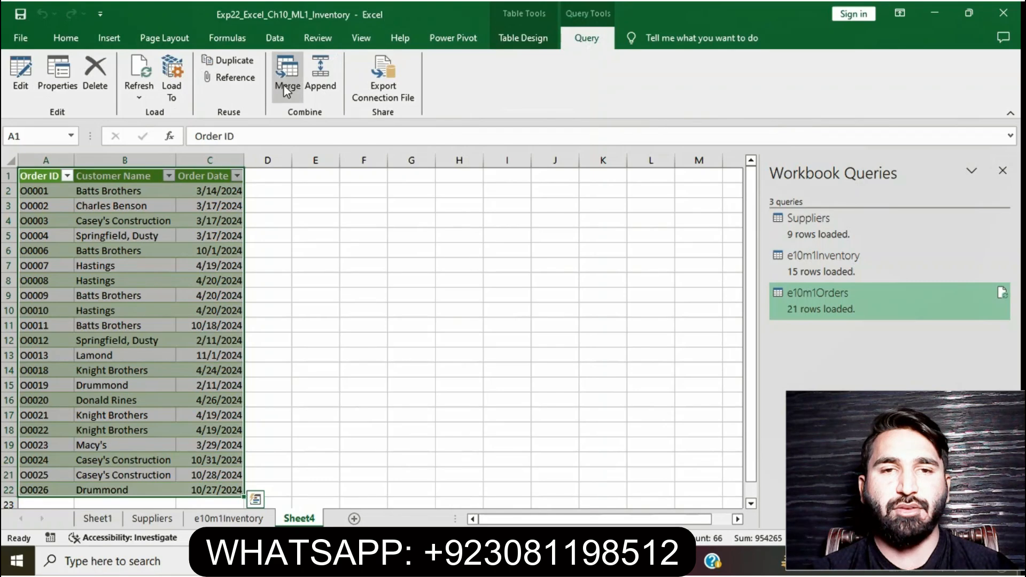
pyautogui.click(175, 92)
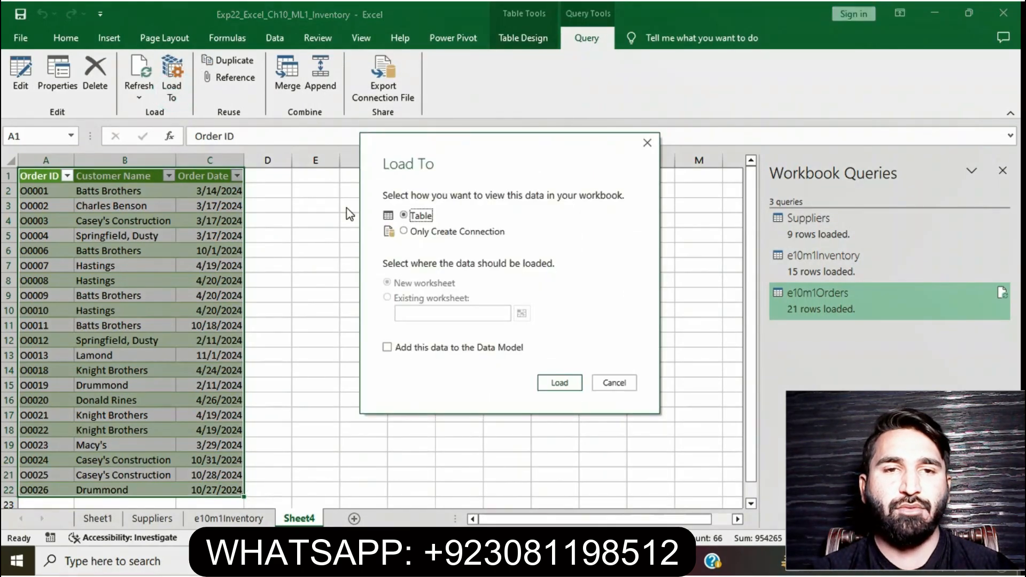
pyautogui.click(387, 347)
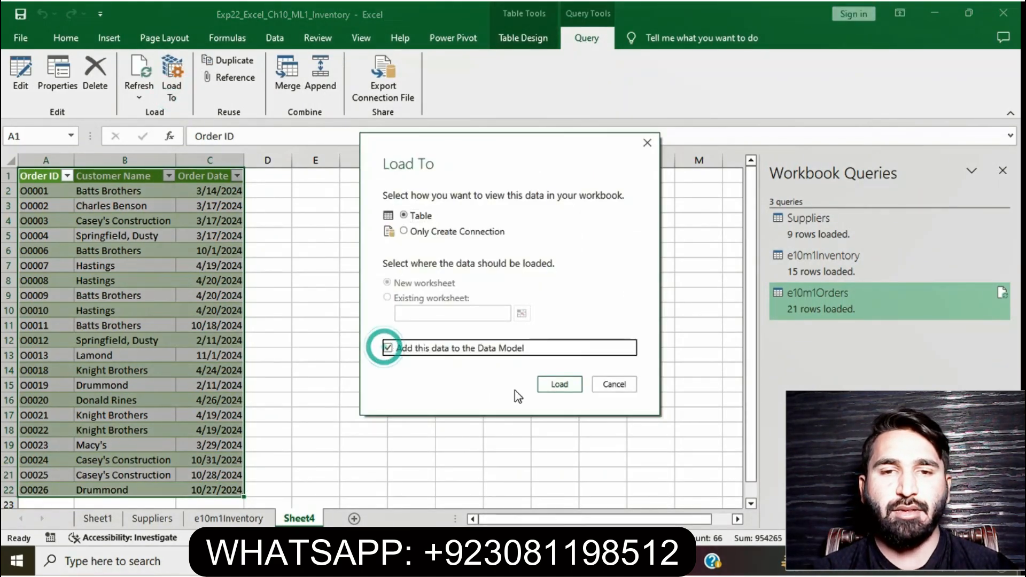
pyautogui.click(567, 389)
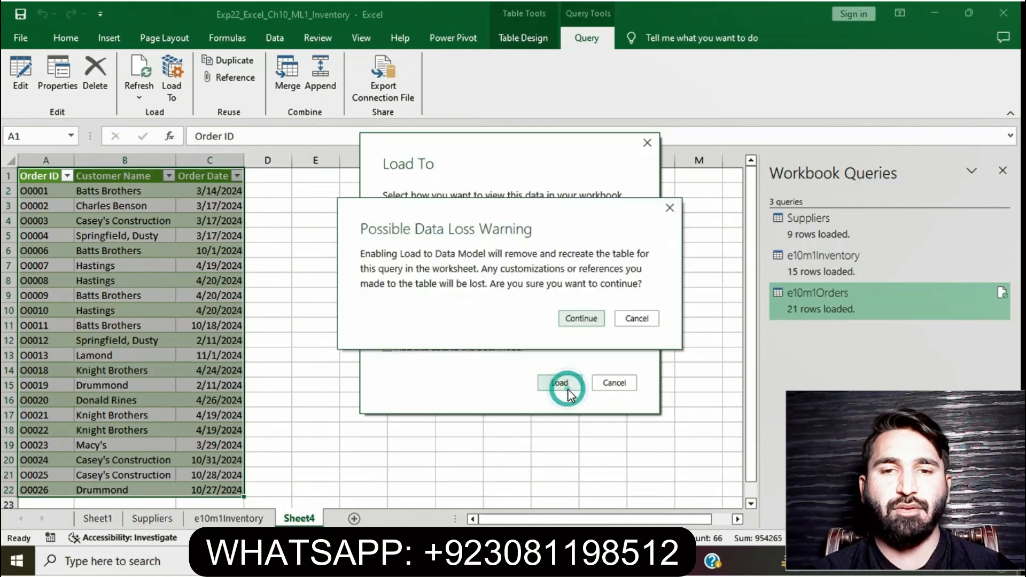
pyautogui.click(594, 320)
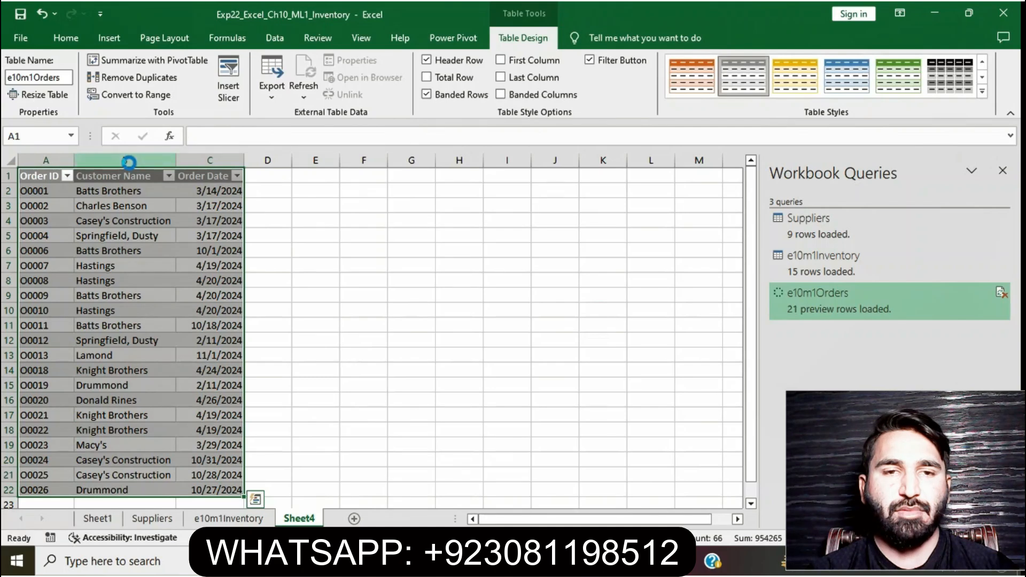
# Rename the Sheet4 worksheet as e10m1Orders, matching the table name
pyautogui.hotkey('ctrl', 'q')
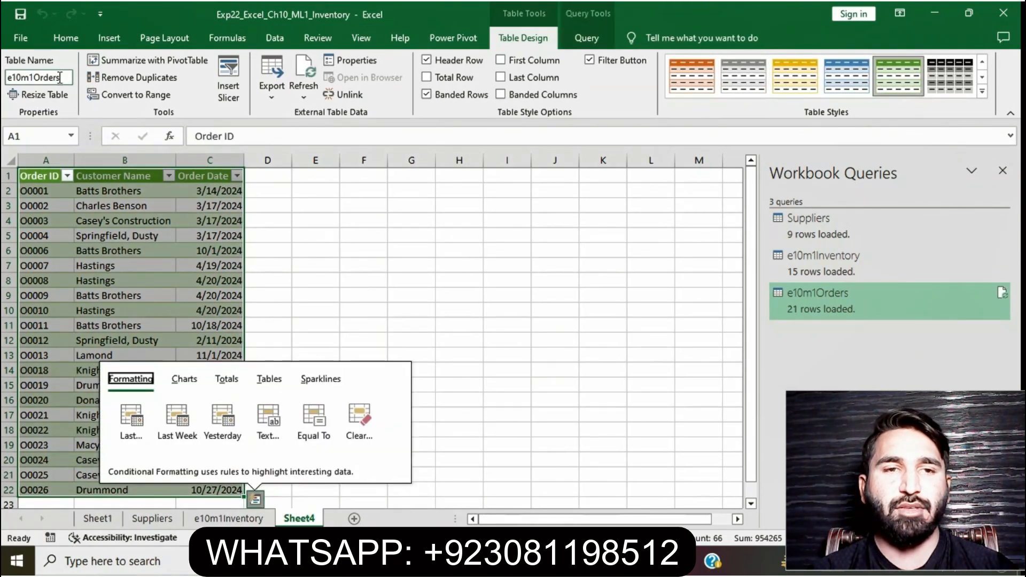
pyautogui.doubleClick(60, 77)
pyautogui.hotkey('ctrl', 'c')
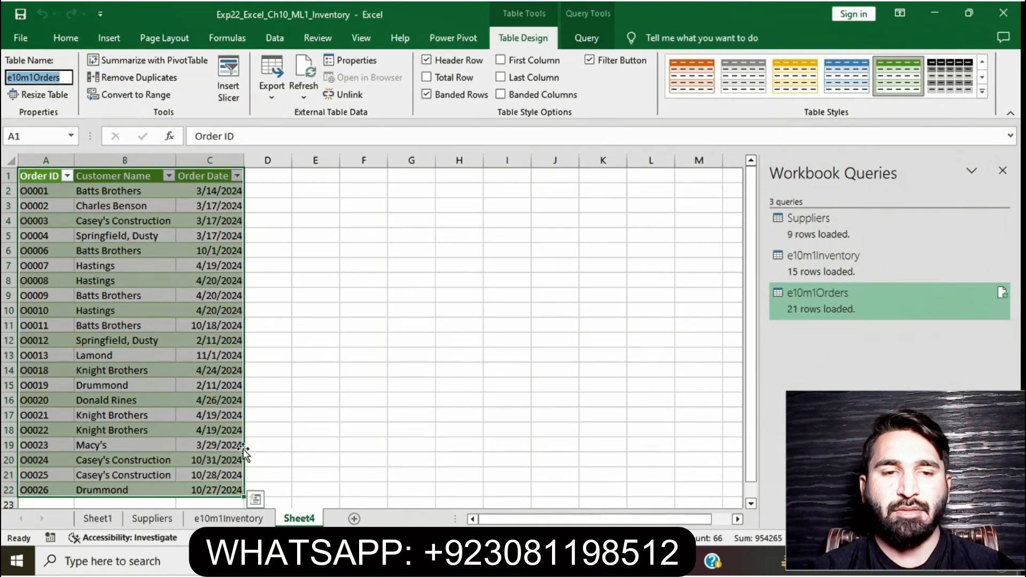
pyautogui.rightClick(302, 522)
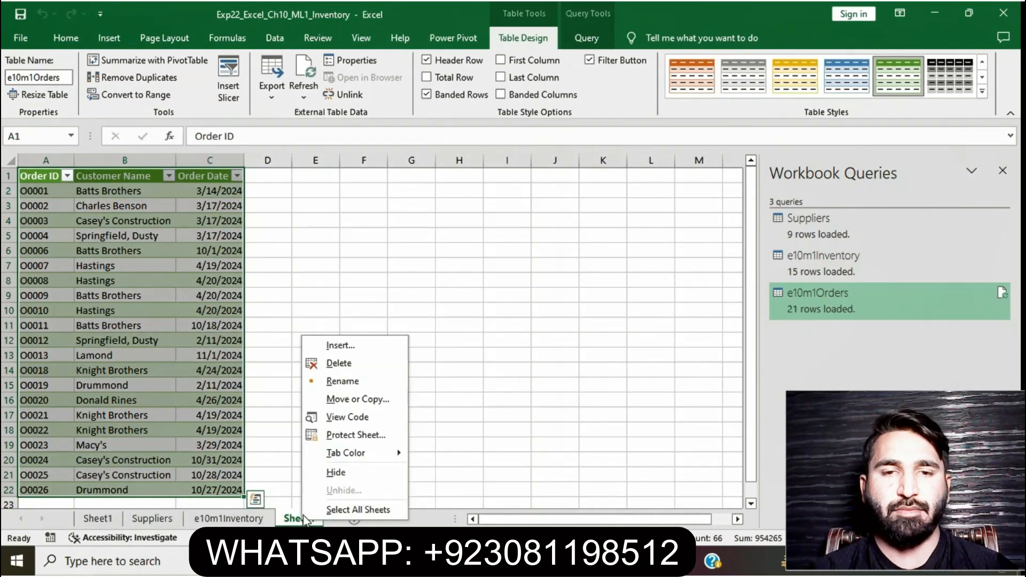
pyautogui.click(341, 380)
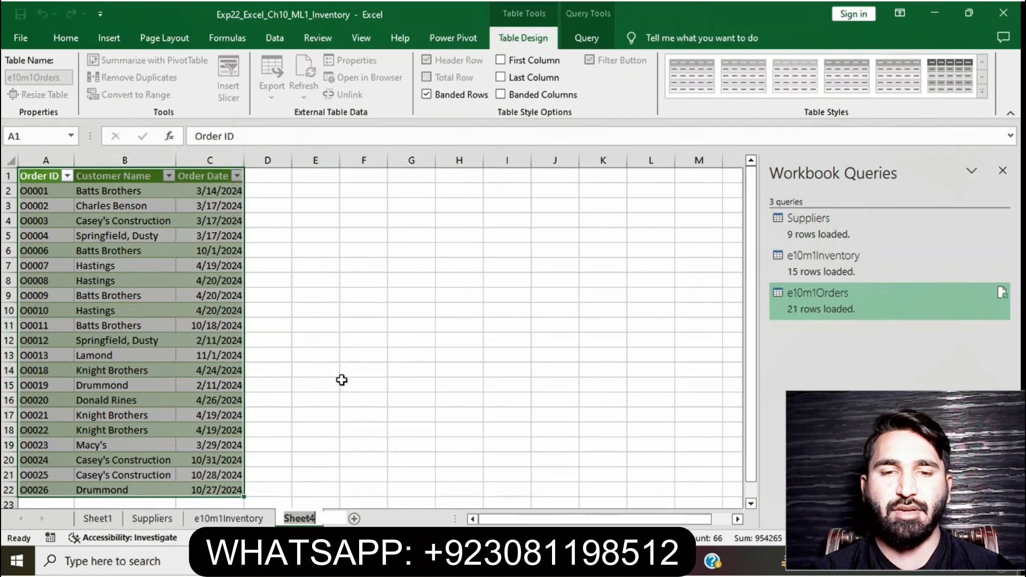
pyautogui.hotkey('ctrl', 'v')
pyautogui.press('Return')
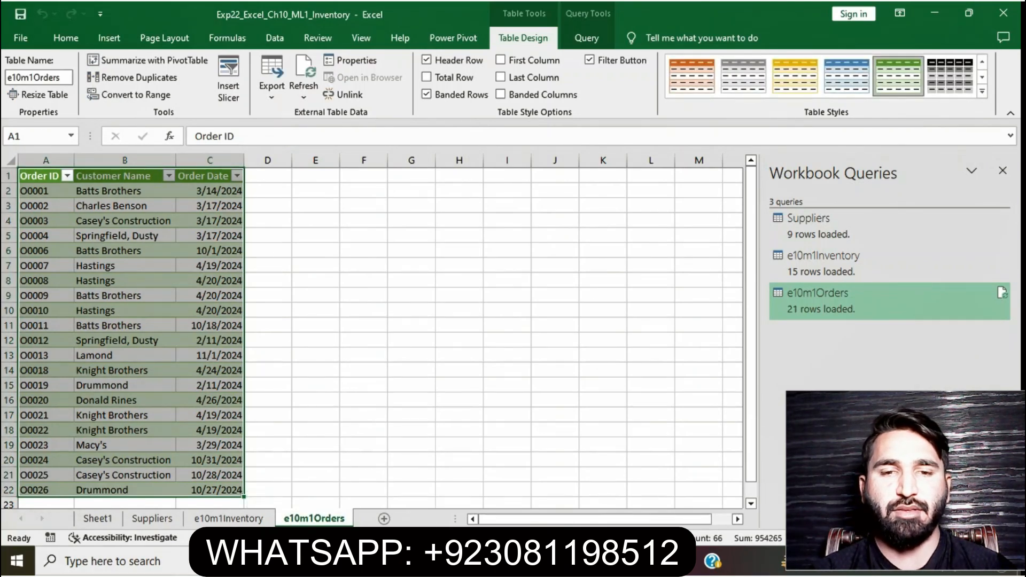
# Remove the highlight from the step 4 instruction and highlight the step 5 instruction in yellow
pyautogui.hotkey('alt', 'Tab')
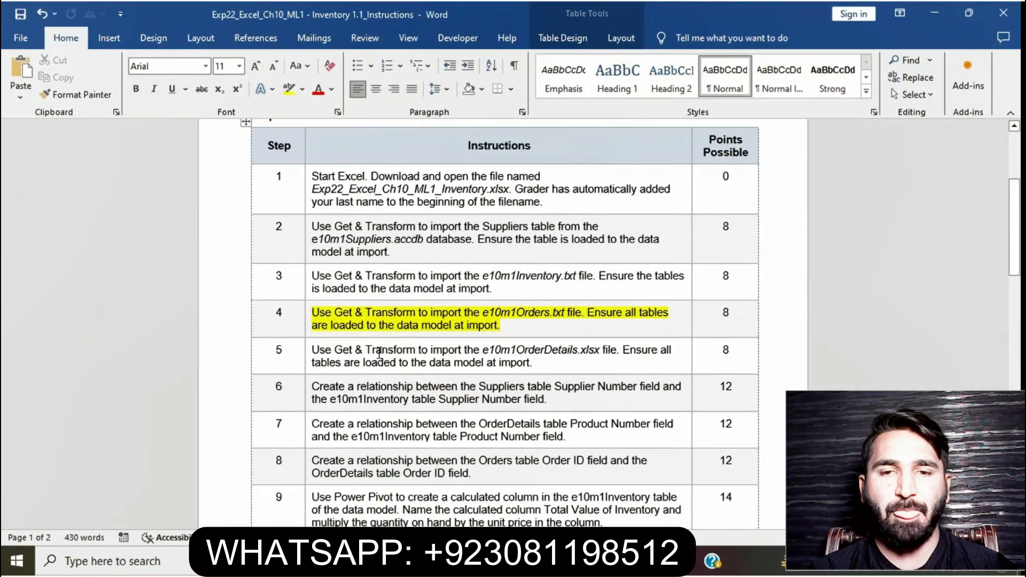
pyautogui.moveTo(518, 328); pyautogui.dragTo(319, 314)
pyautogui.click(377, 283)
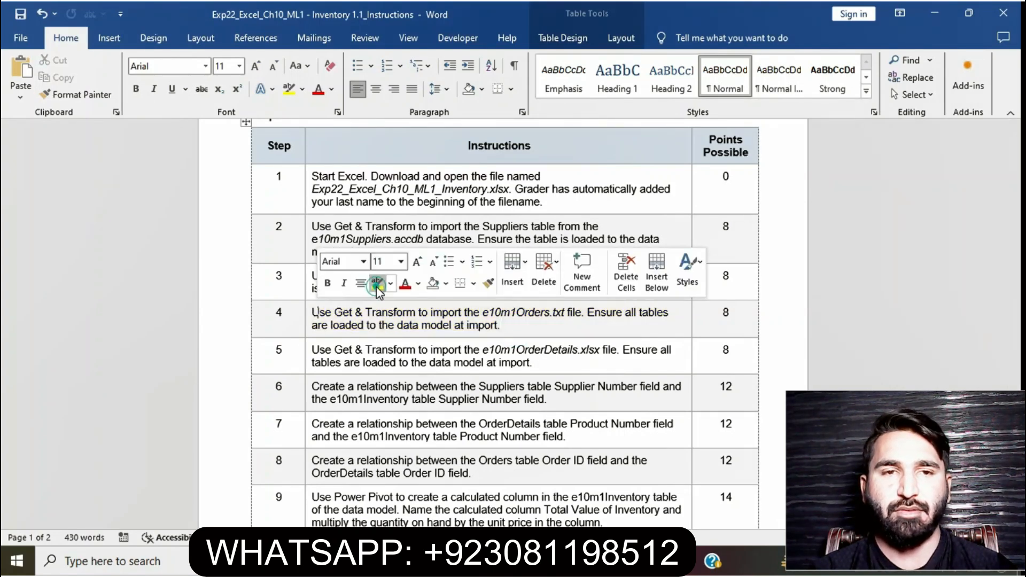
pyautogui.click(306, 353)
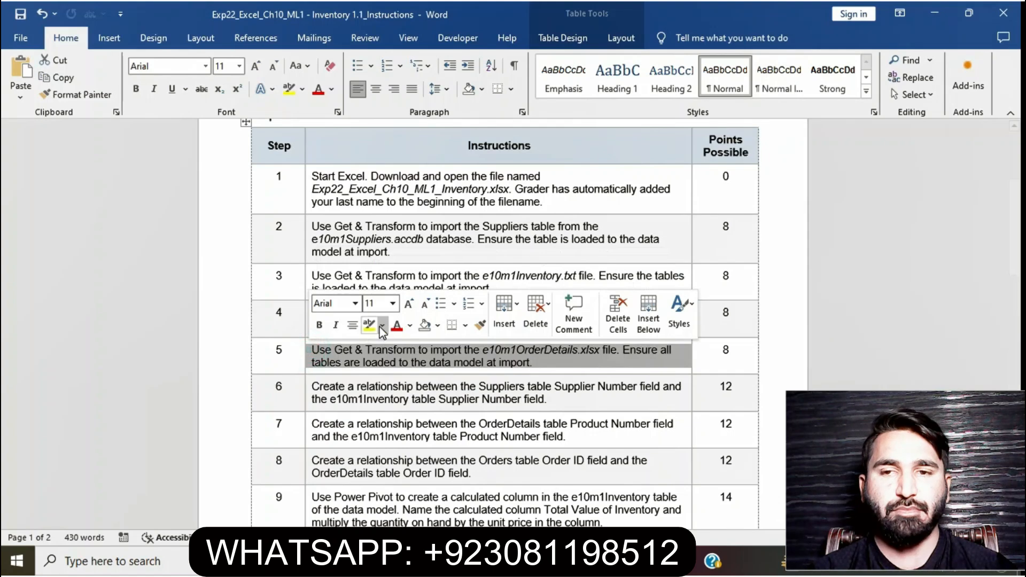
pyautogui.click(370, 325)
pyautogui.moveTo(1015, 233); pyautogui.dragTo(1015, 259)
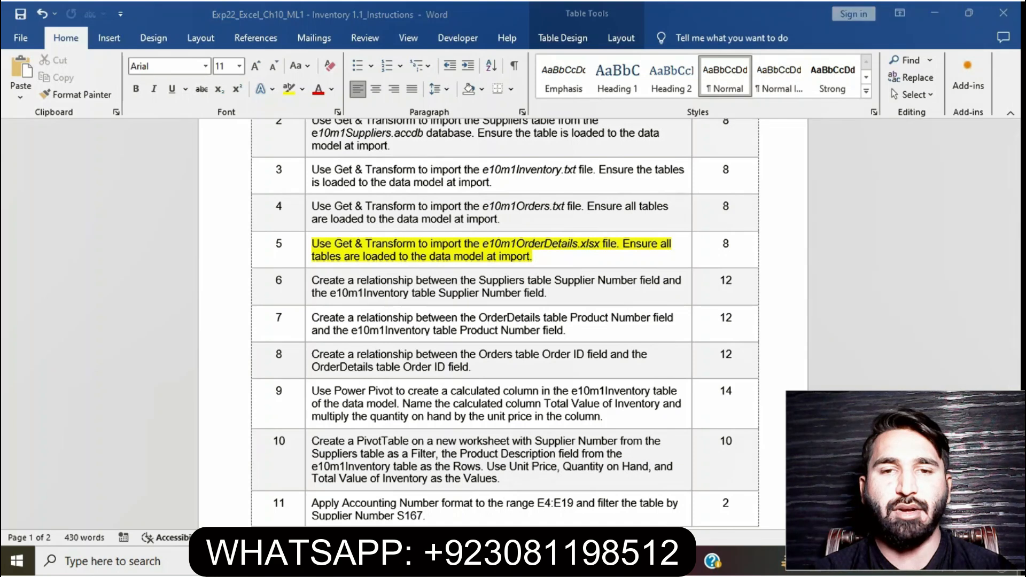
pyautogui.hotkey('alt', 'Tab')
pyautogui.click(326, 291)
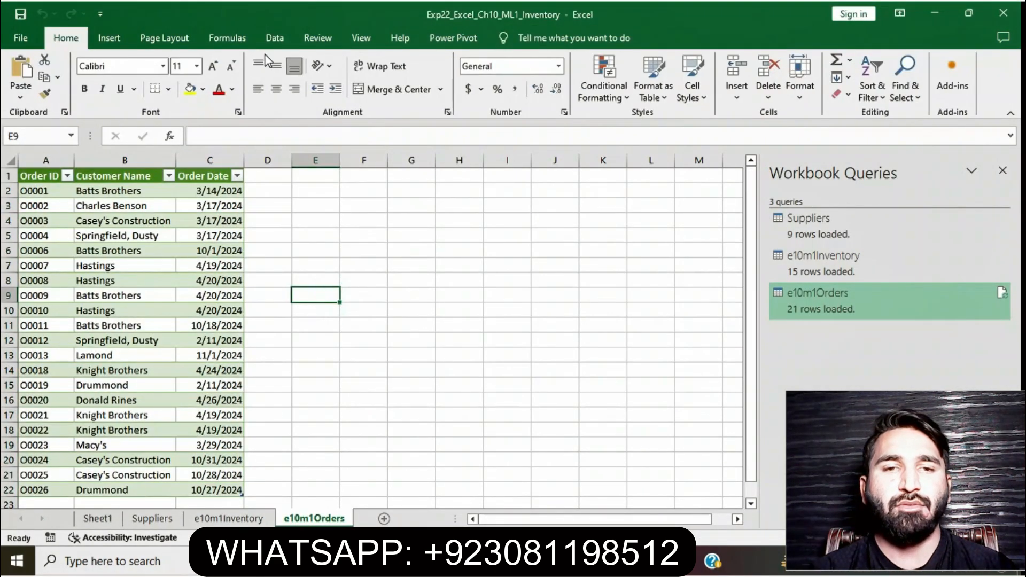
pyautogui.click(273, 38)
pyautogui.click(83, 92)
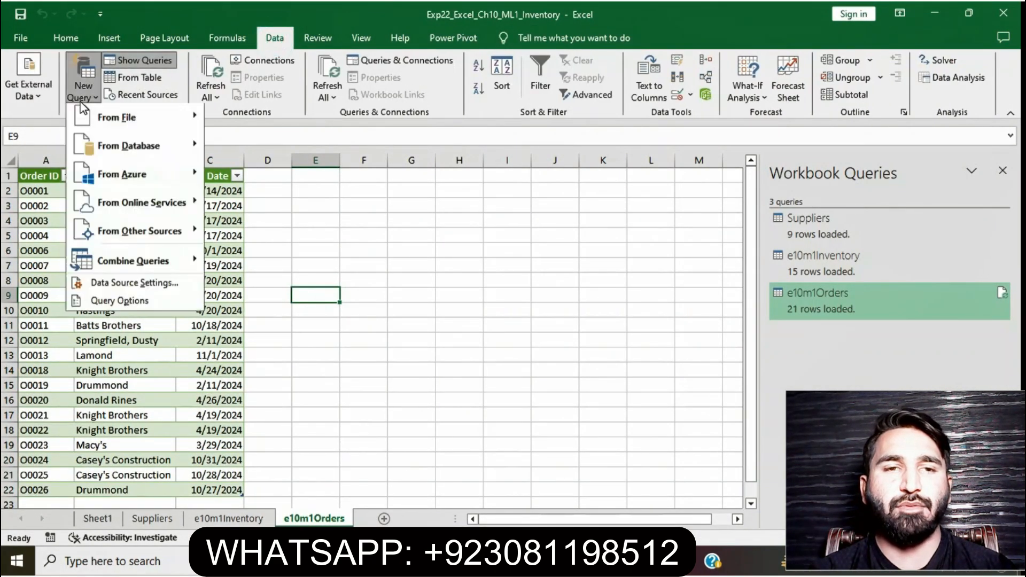
pyautogui.click(104, 122)
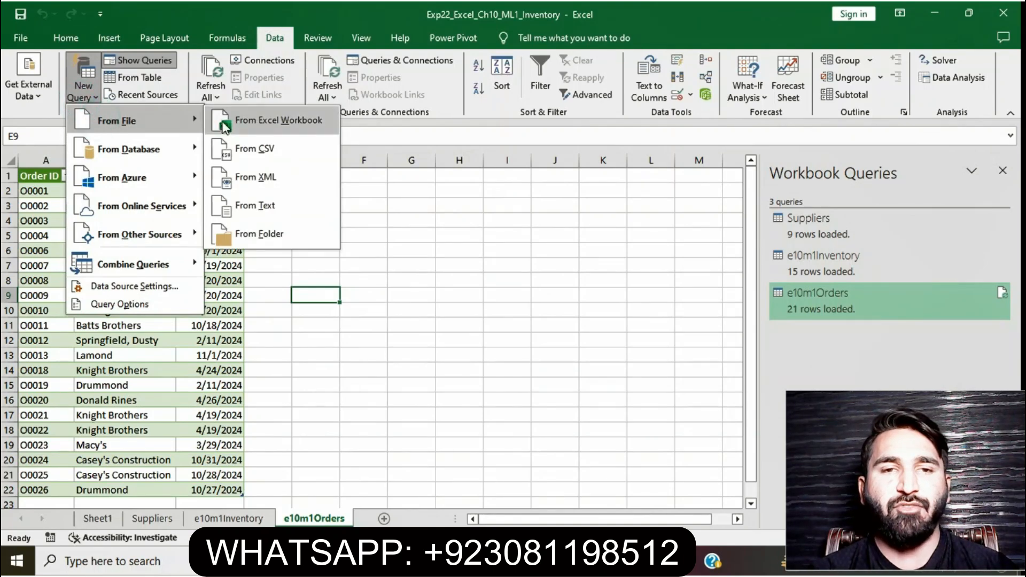
pyautogui.click(246, 203)
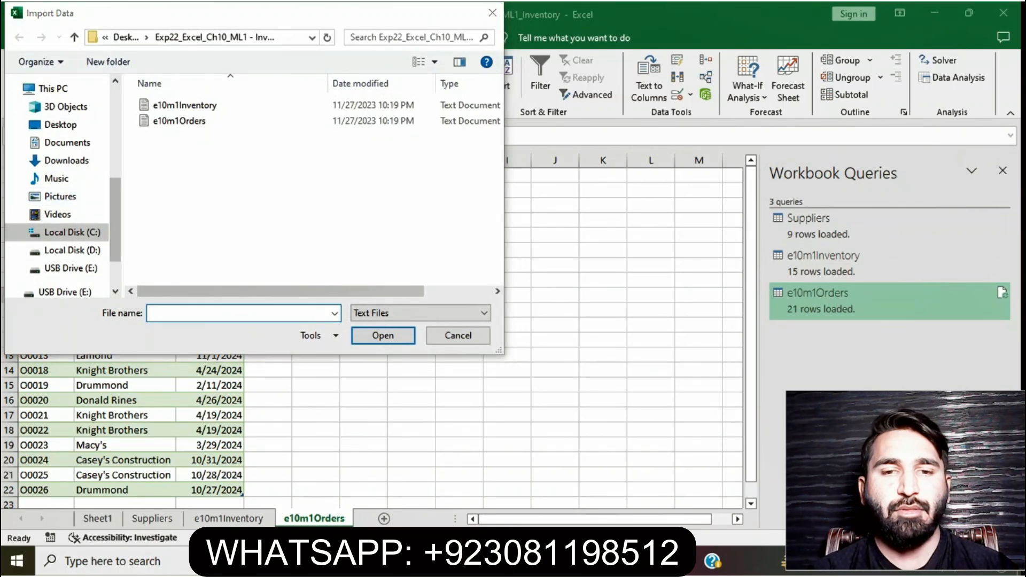
pyautogui.click(479, 561)
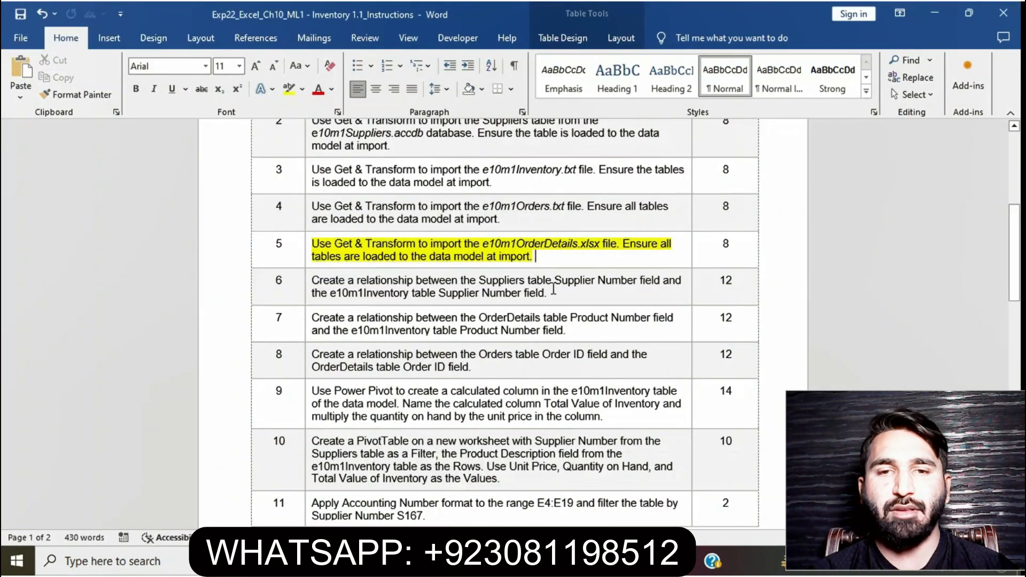
pyautogui.click(499, 561)
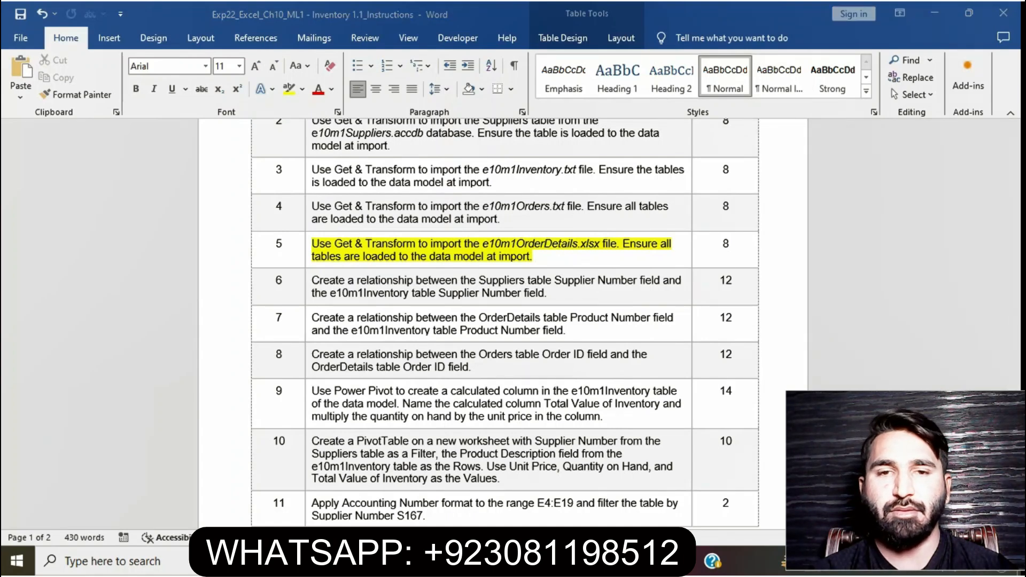
pyautogui.click(500, 13)
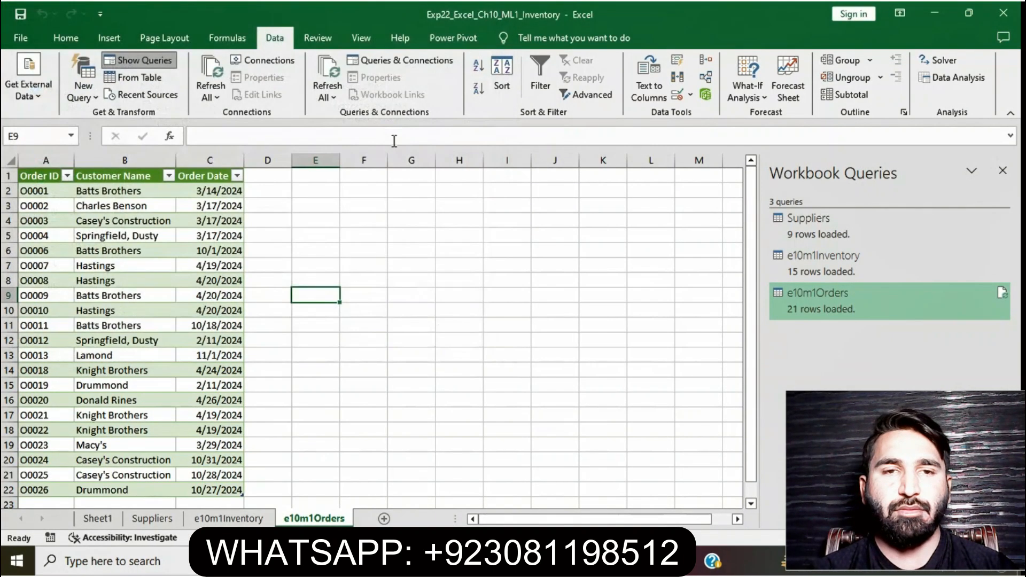
# Import the OrderDetails table from the e10m1OrderDetails workbook with Get & Transform, loading it to a new worksheet
pyautogui.click(86, 95)
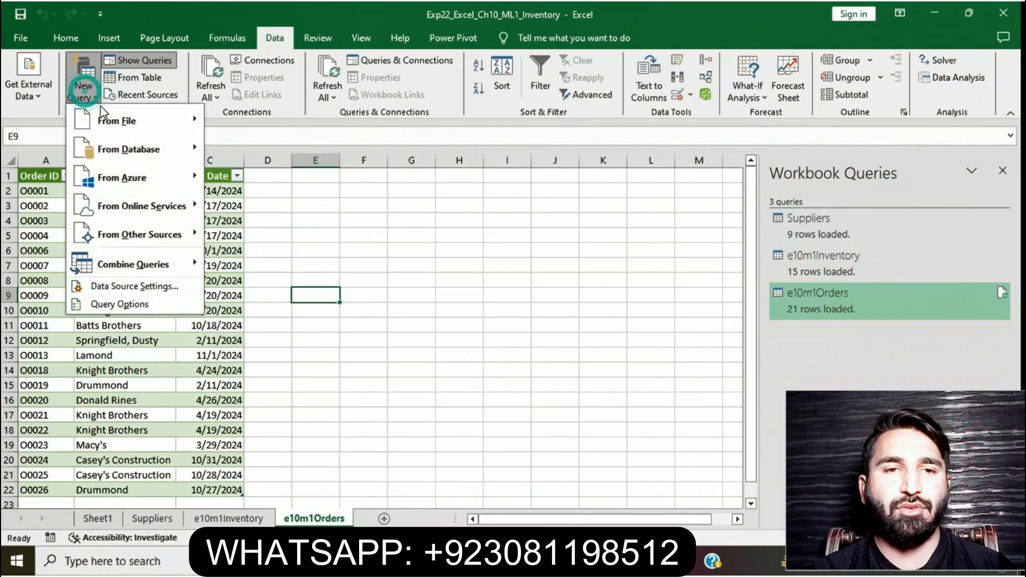
pyautogui.moveTo(112, 126)
pyautogui.click(244, 125)
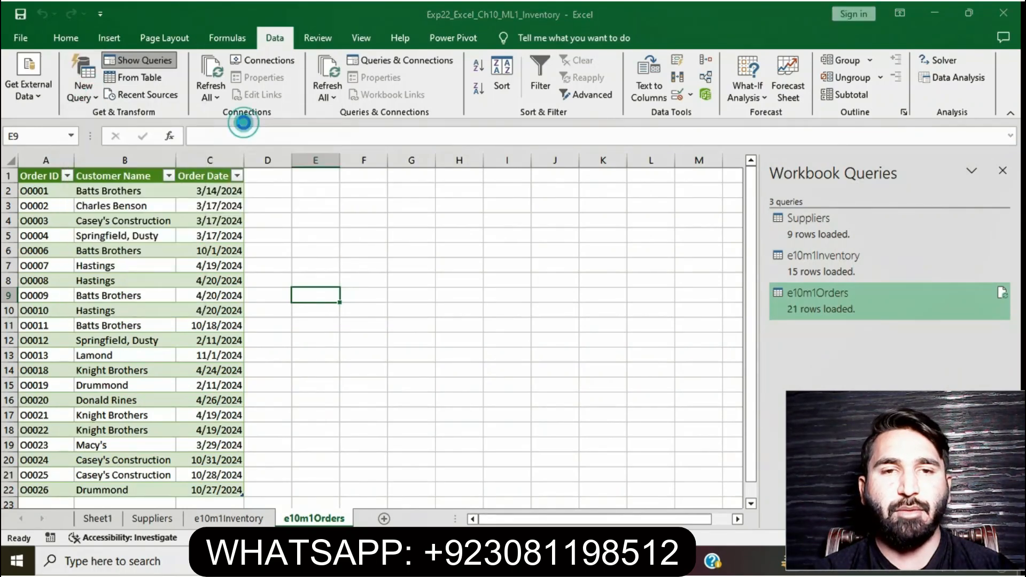
pyautogui.click(206, 107)
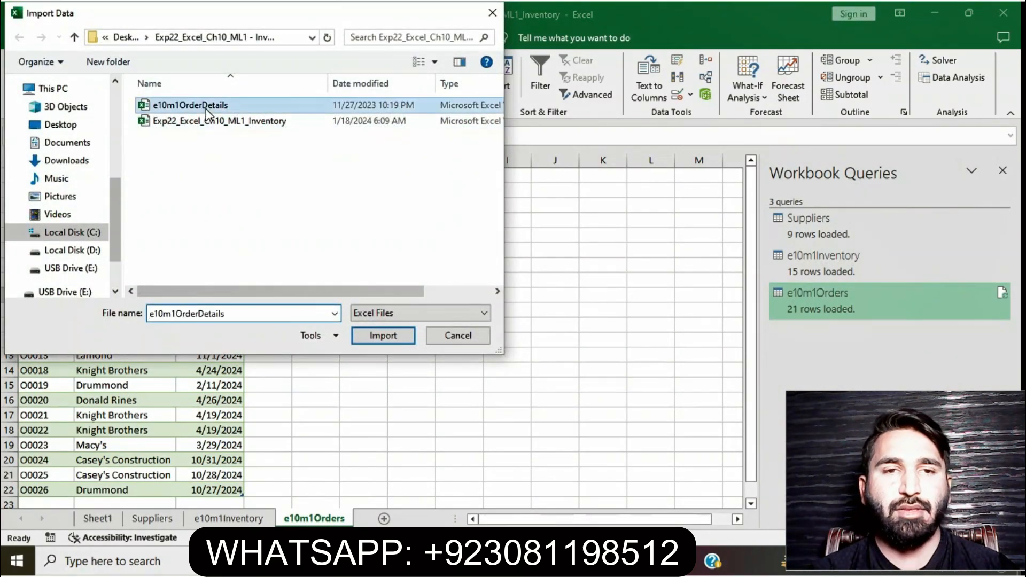
pyautogui.click(376, 335)
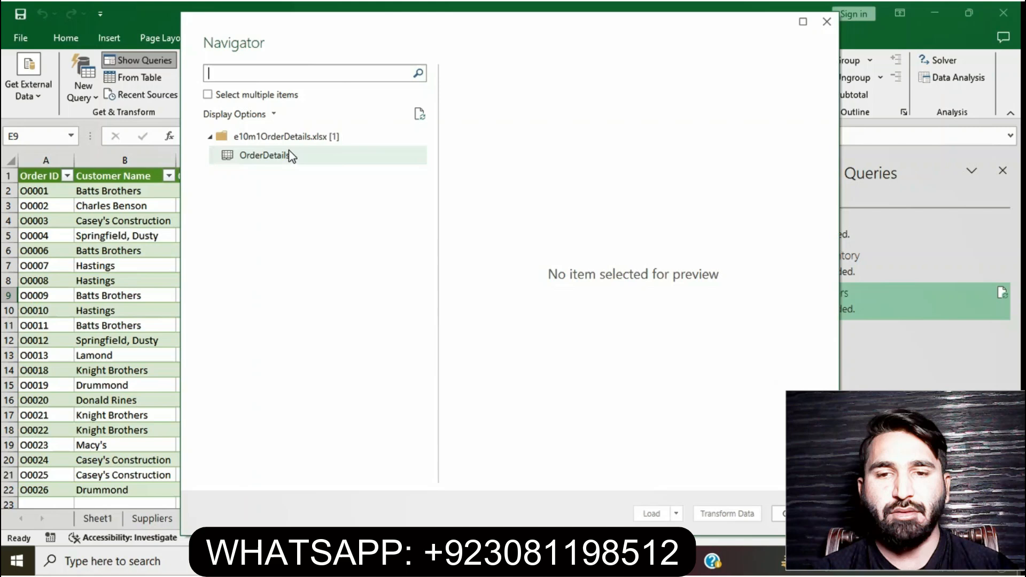
pyautogui.click(283, 154)
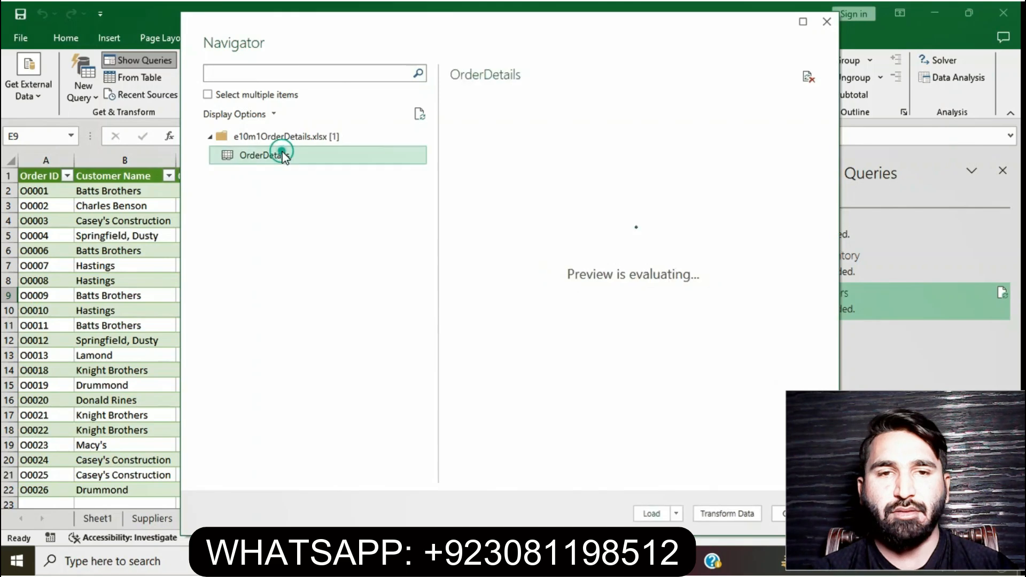
pyautogui.click(438, 561)
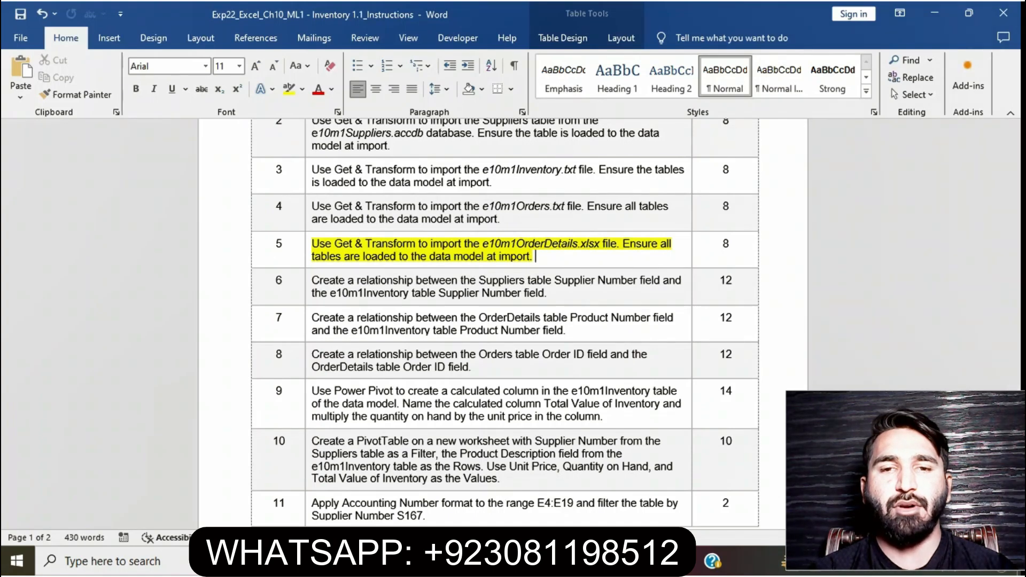
pyautogui.hotkey('alt', 'Tab')
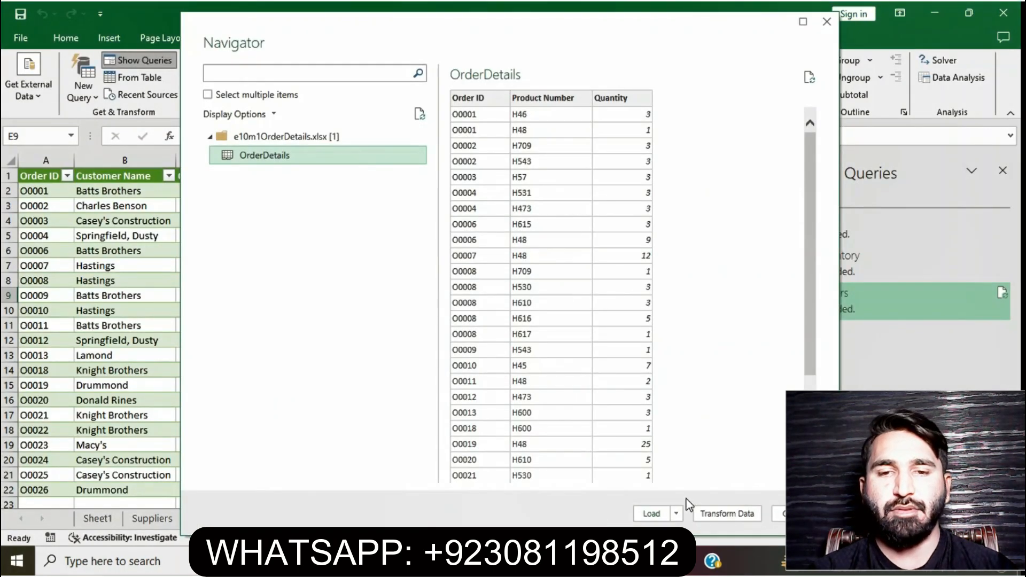
pyautogui.click(652, 514)
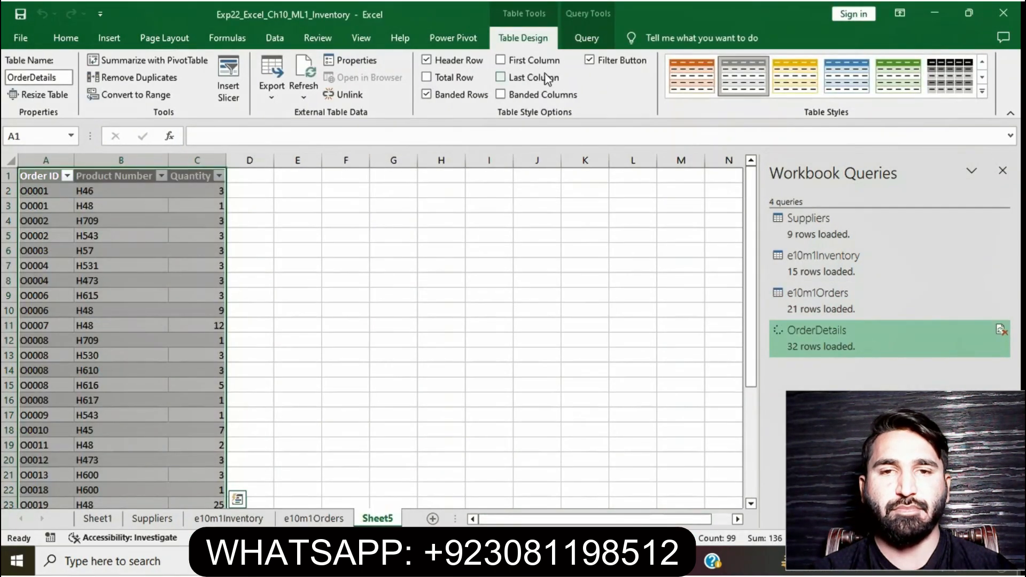
# Reload the OrderDetails query as a table with Add this data to the Data Model enabled, continuing past the warning
pyautogui.click(586, 39)
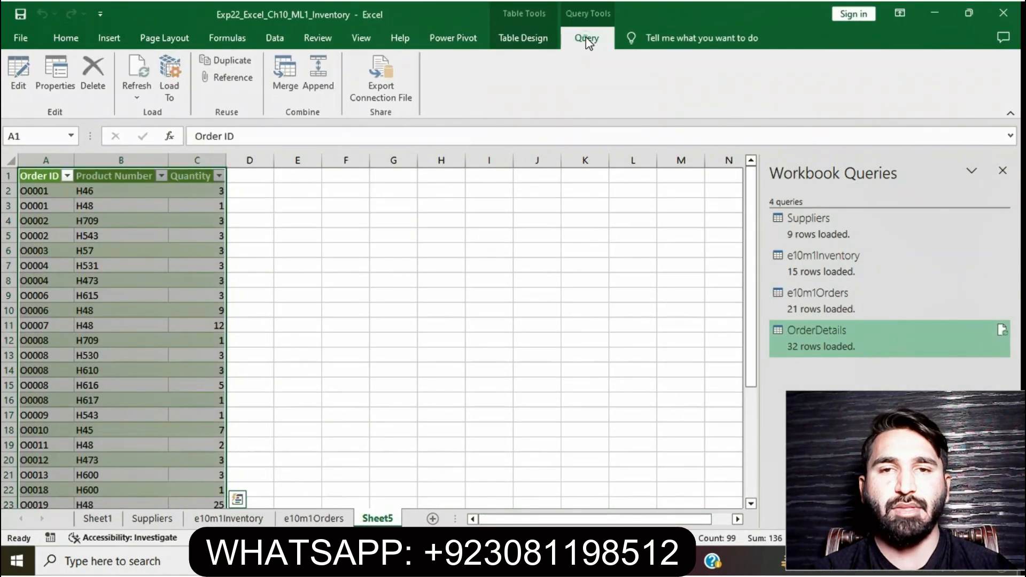
pyautogui.click(169, 79)
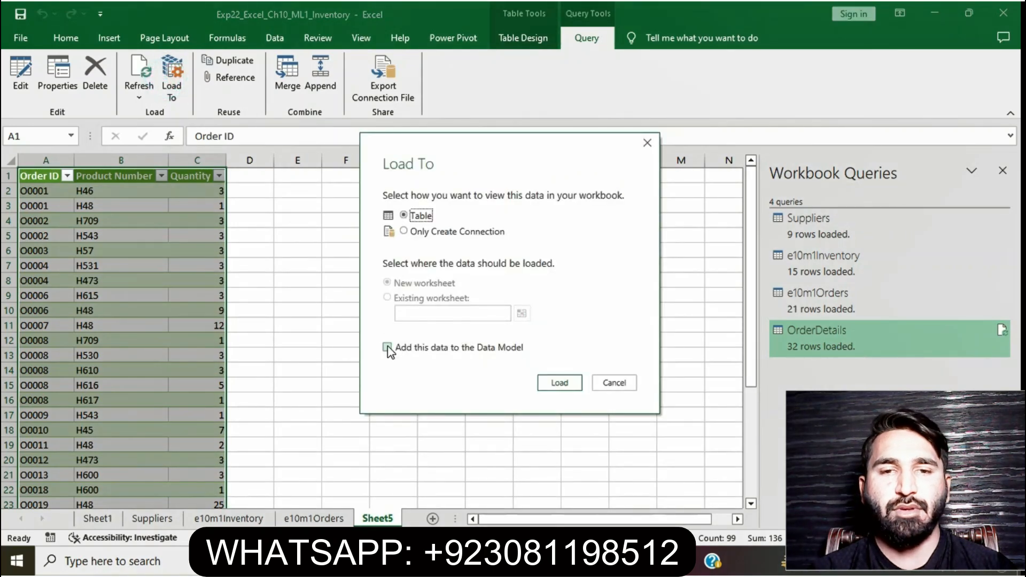
pyautogui.click(387, 347)
pyautogui.click(560, 383)
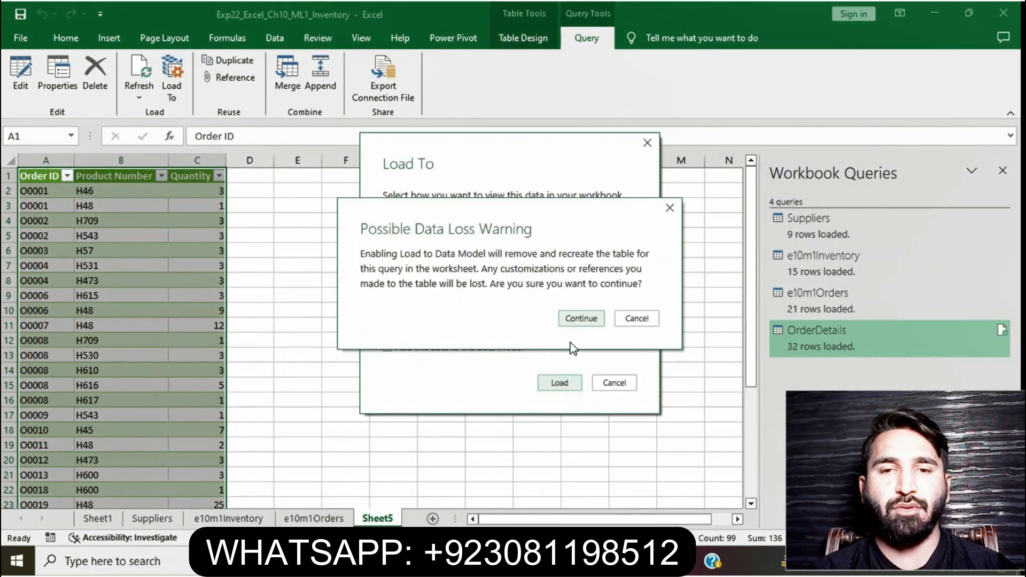
pyautogui.click(581, 321)
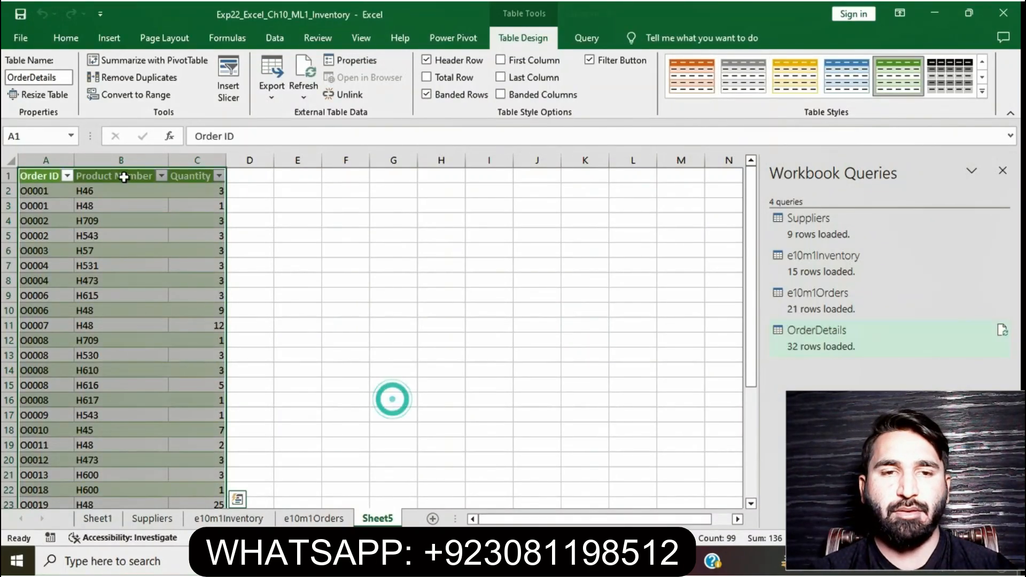
# Rename the Sheet5 worksheet as OrderDetails, matching the table name
pyautogui.moveTo(63, 80); pyautogui.dragTo(32, 80)
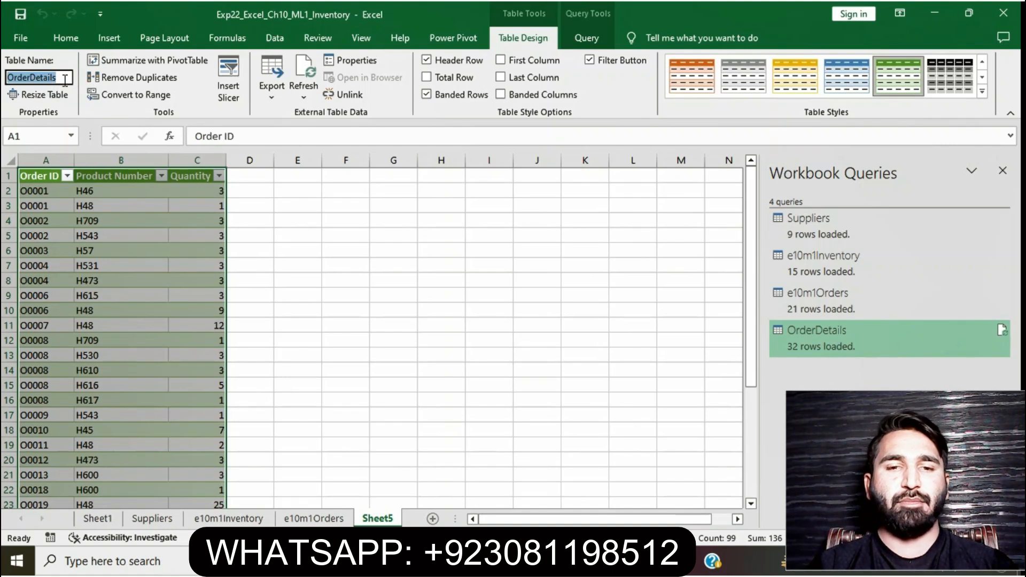
pyautogui.rightClick(369, 506)
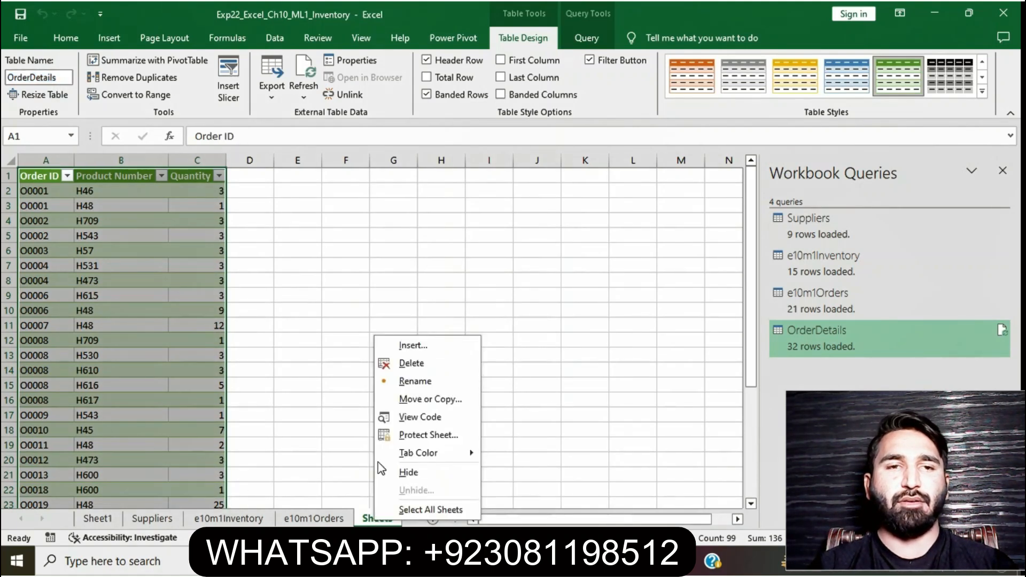
pyautogui.click(404, 381)
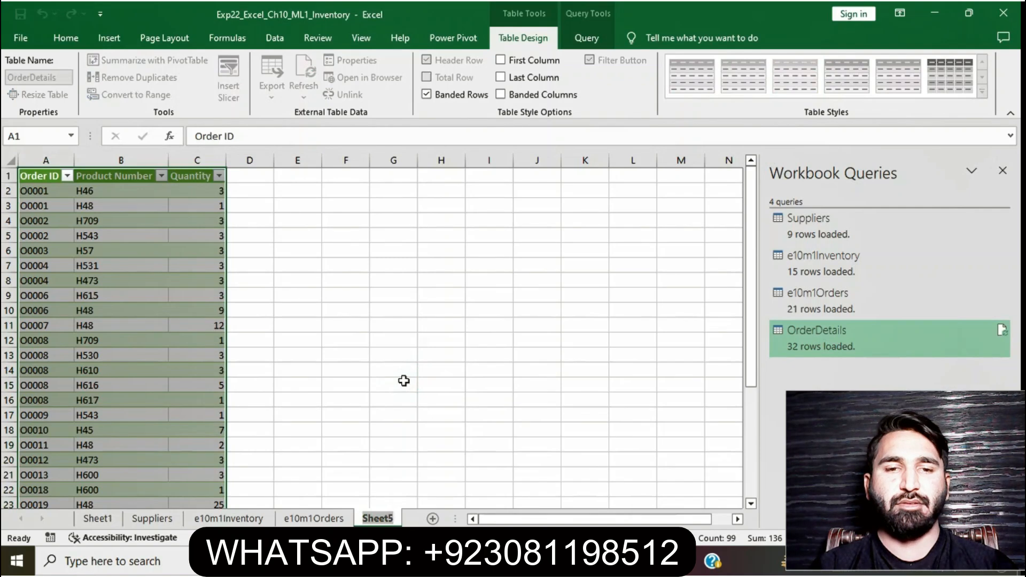
pyautogui.write('OrderDetails')
pyautogui.click(429, 396)
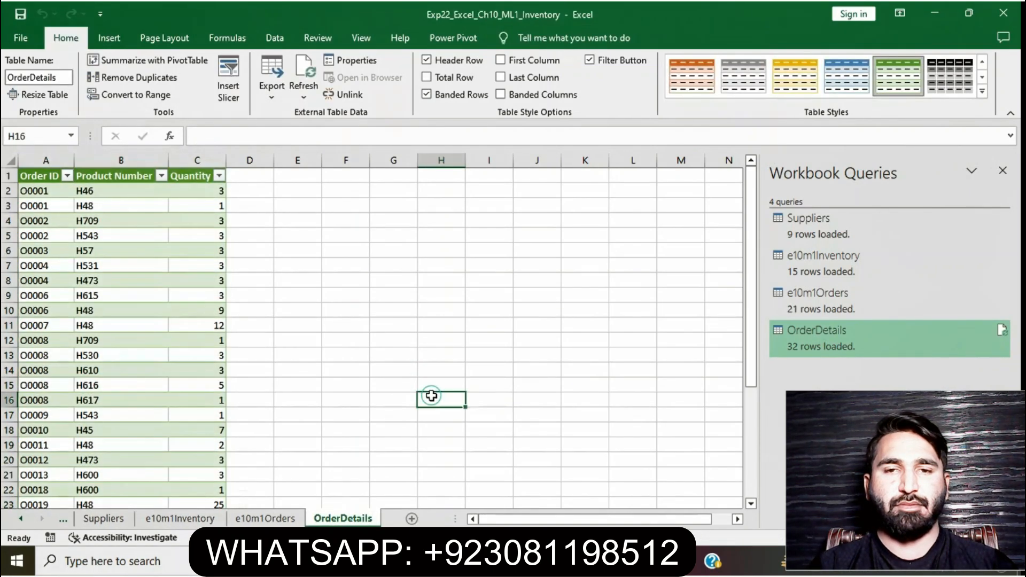
# Remove the highlight from the step 5 instruction and highlight the step 6 instruction in yellow
pyautogui.hotkey('alt', 'Tab')
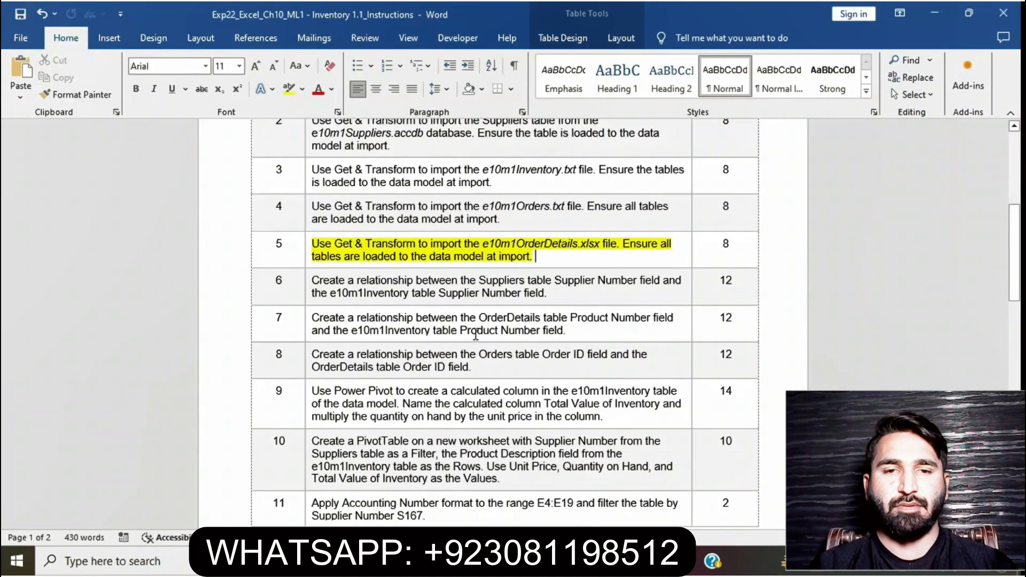
pyautogui.moveTo(545, 260); pyautogui.dragTo(312, 242)
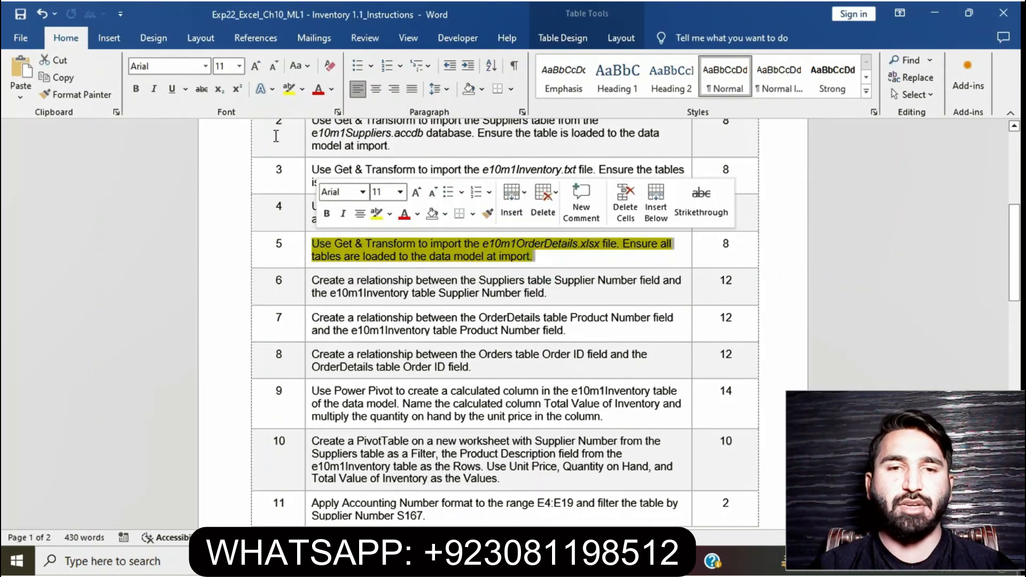
pyautogui.click(289, 89)
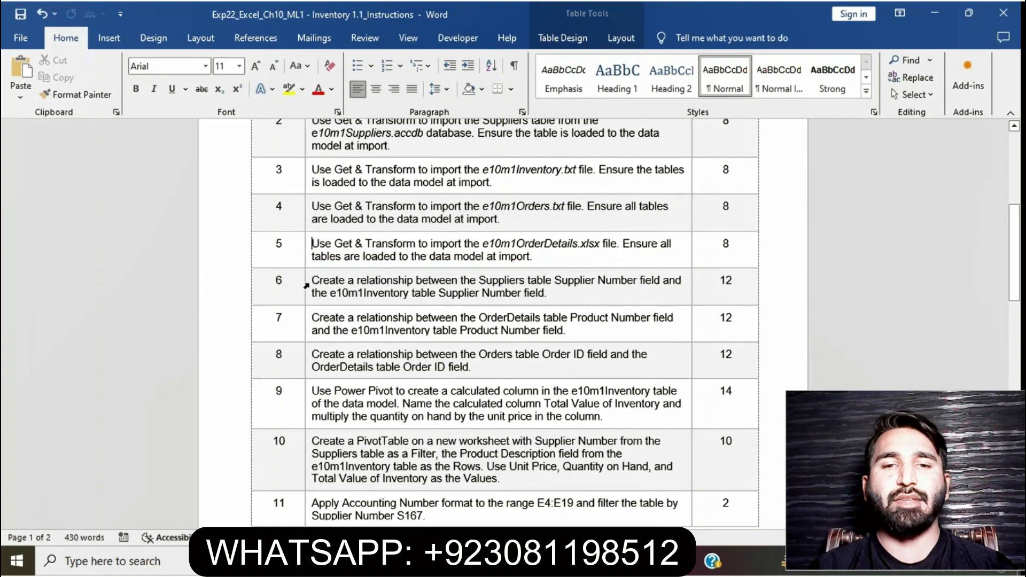
pyautogui.moveTo(312, 282); pyautogui.dragTo(547, 293)
pyautogui.click(369, 258)
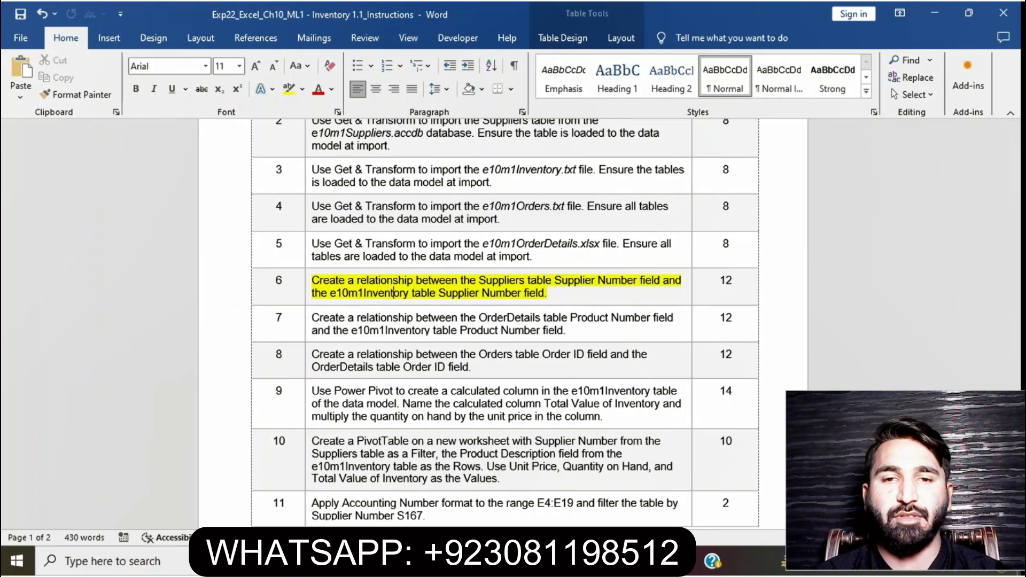
# Start a new data relationship using the Worksheet Table: Suppliers table and its Supplier Number column
pyautogui.click(492, 560)
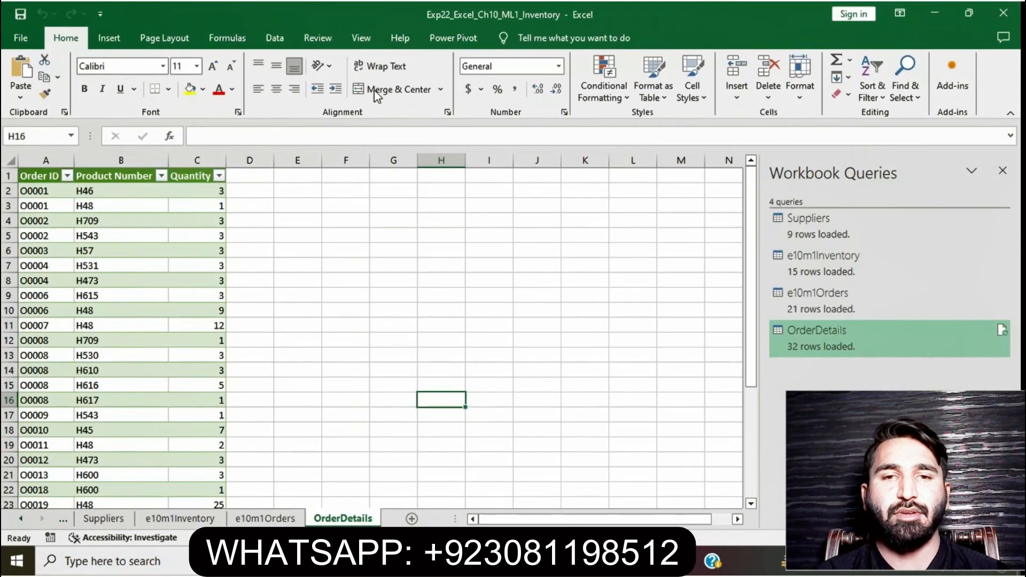
pyautogui.click(323, 40)
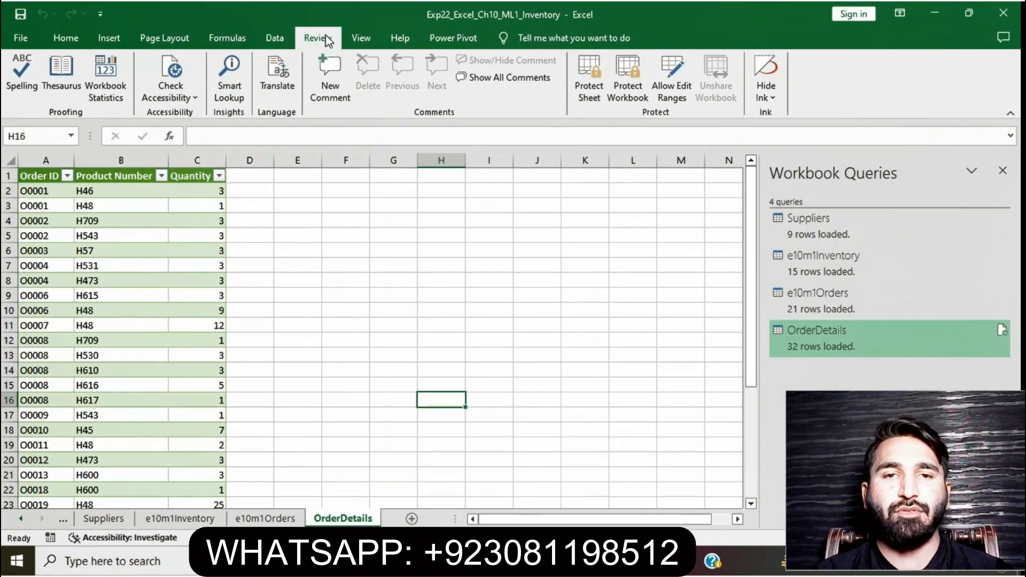
pyautogui.click(275, 38)
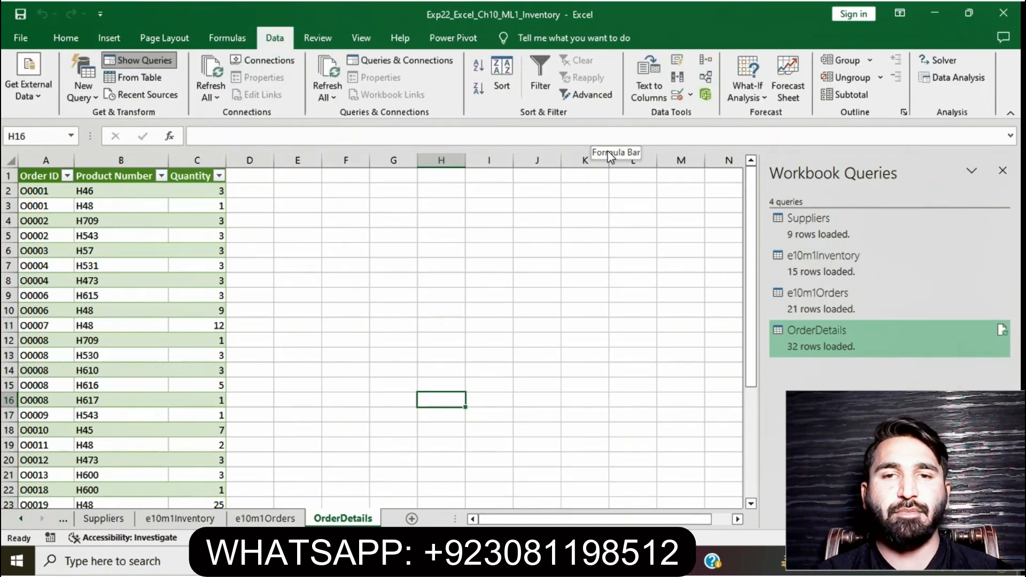
pyautogui.click(704, 77)
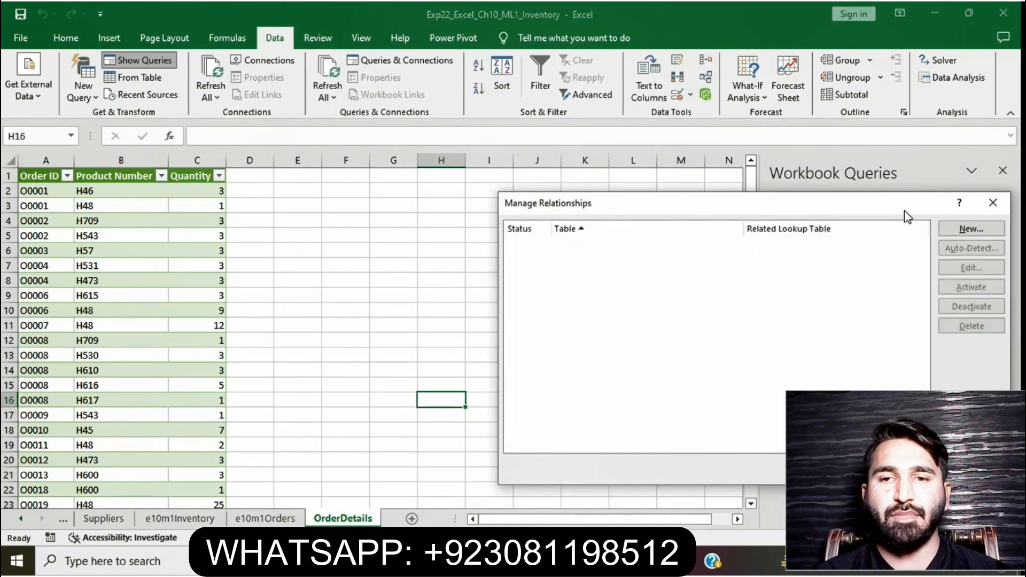
pyautogui.click(951, 229)
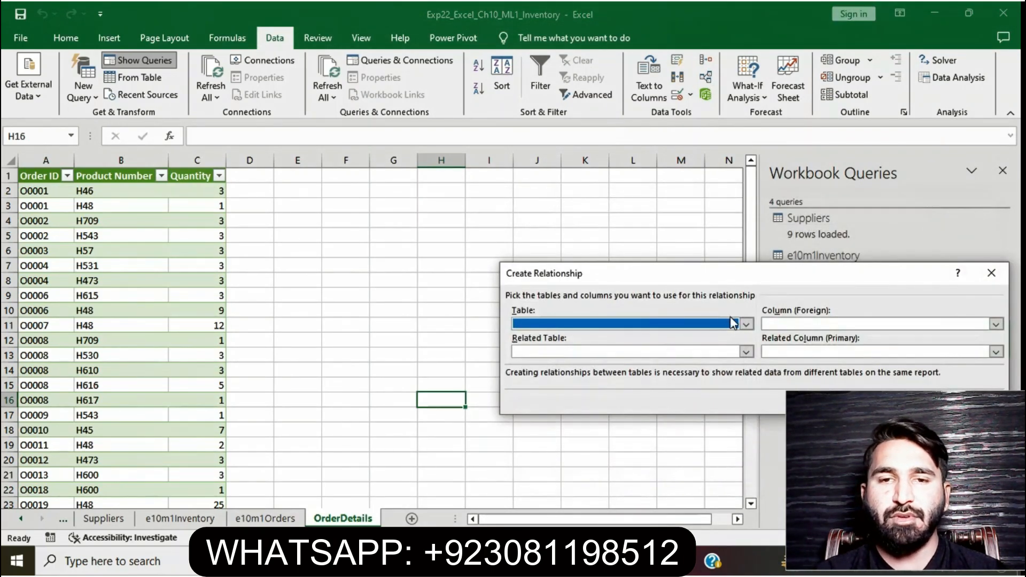
pyautogui.click(788, 287)
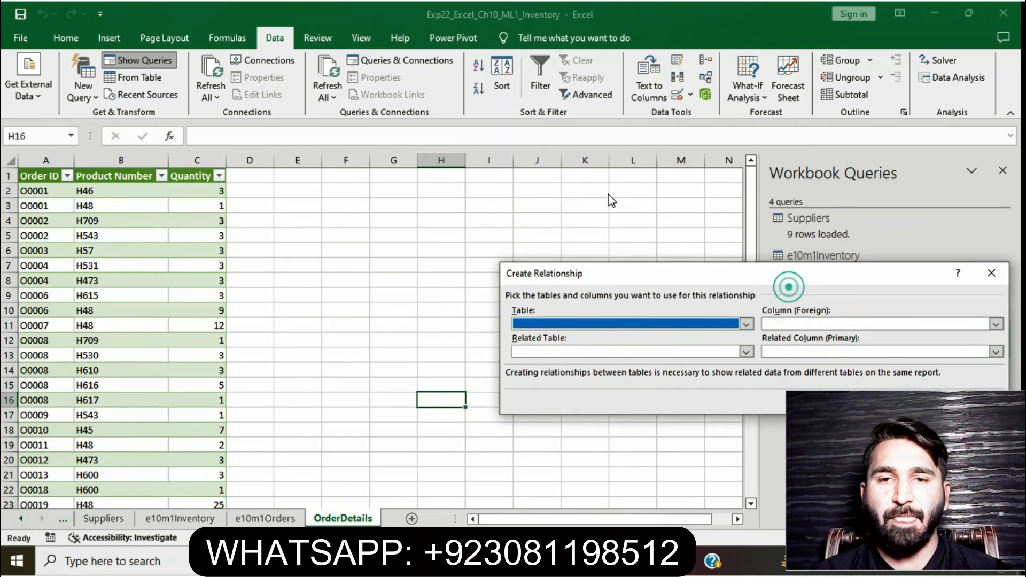
pyautogui.moveTo(872, 279); pyautogui.dragTo(682, 206)
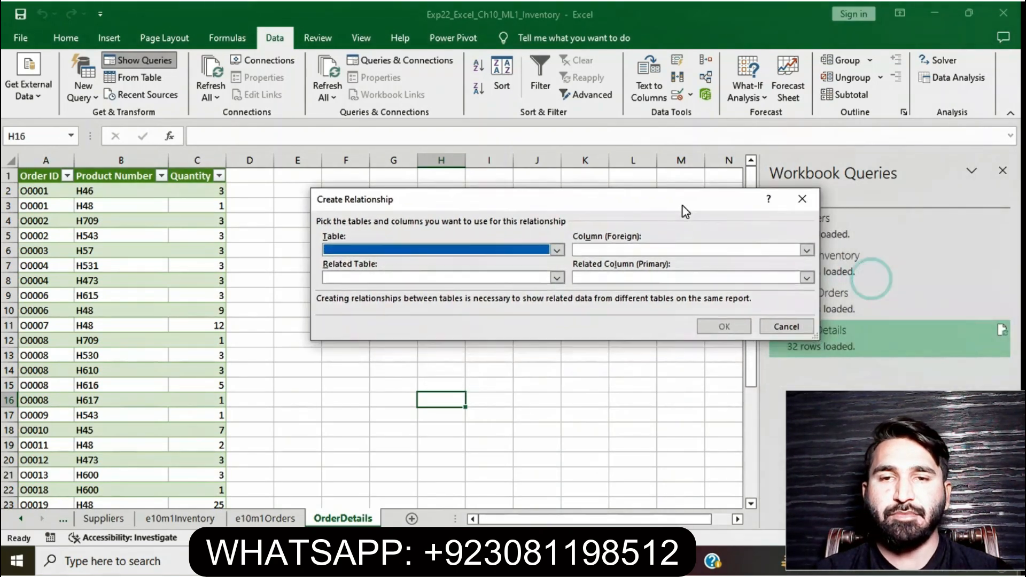
pyautogui.click(446, 561)
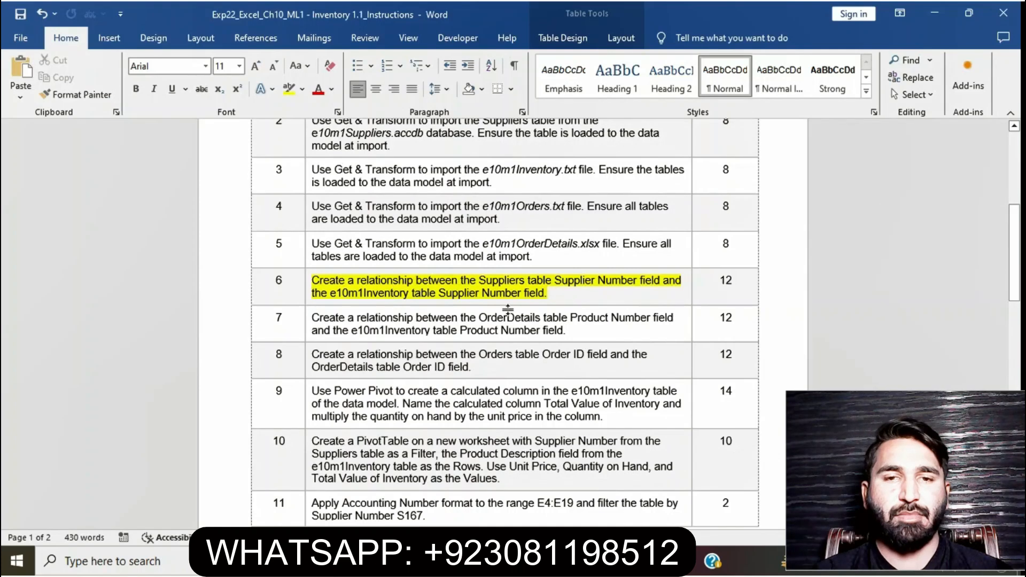
pyautogui.moveTo(480, 283); pyautogui.dragTo(654, 284)
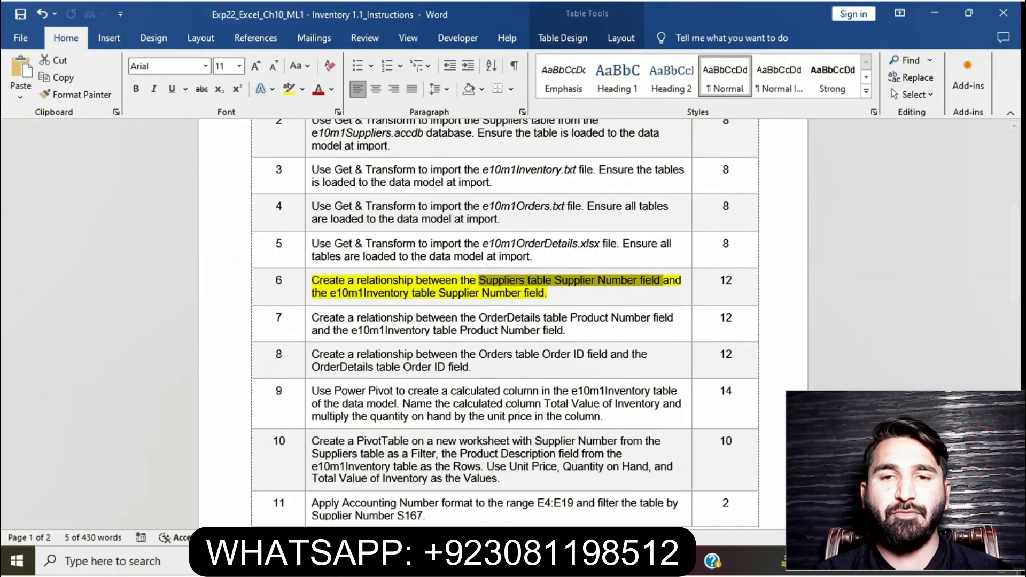
pyautogui.click(475, 560)
pyautogui.click(561, 251)
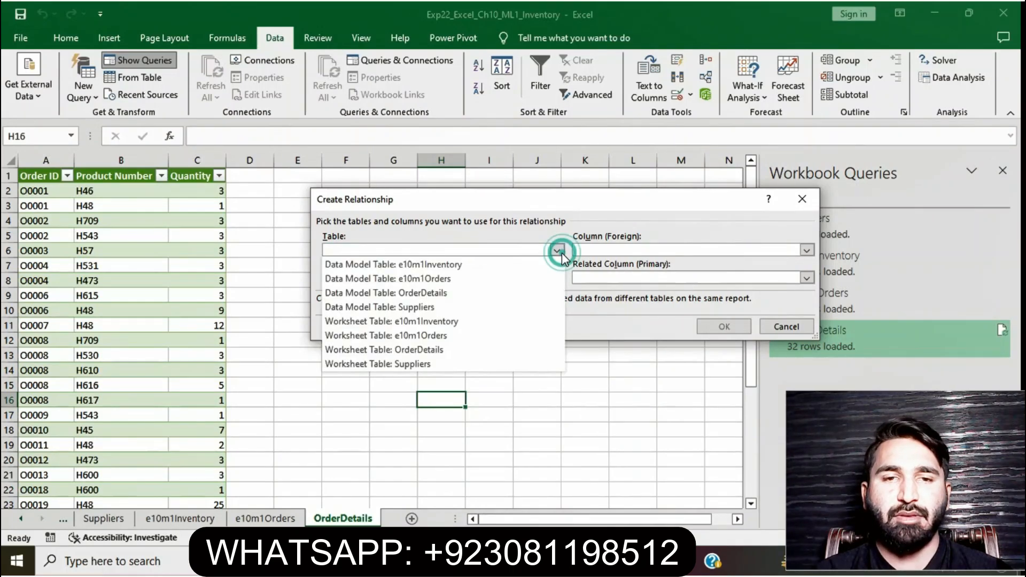
pyautogui.click(535, 364)
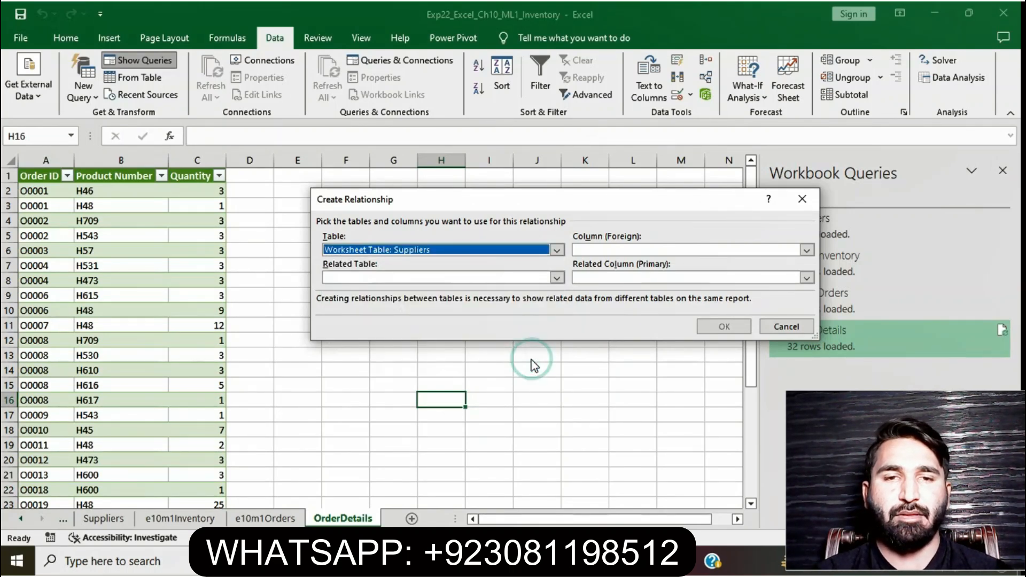
pyautogui.hotkey('alt', 'Tab')
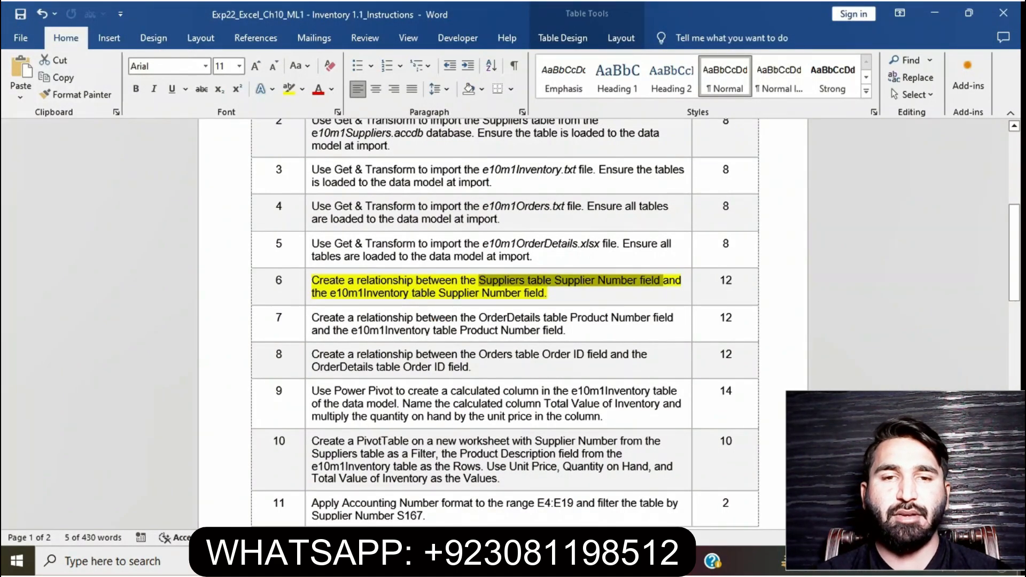
pyautogui.hotkey('alt', 'Tab')
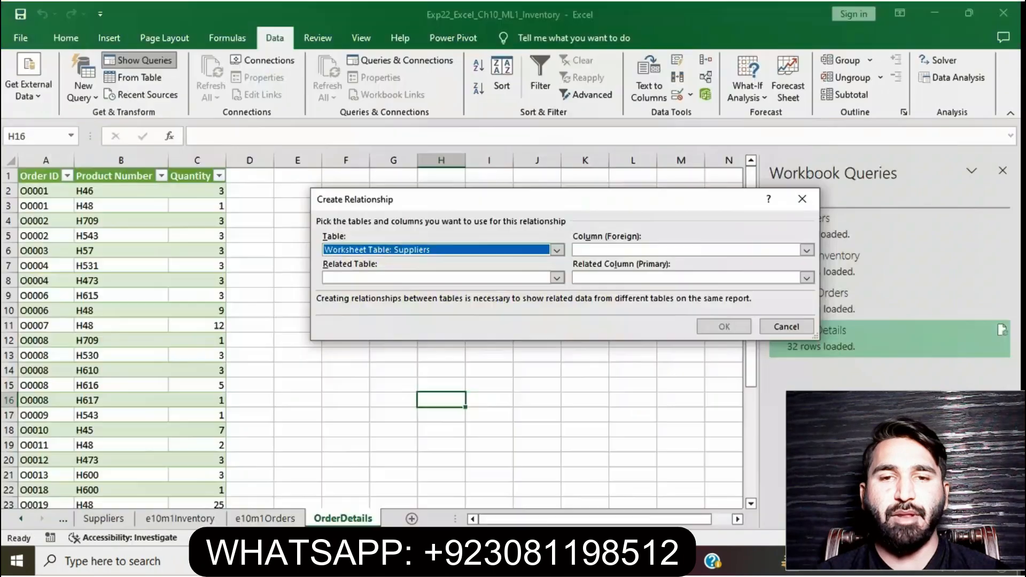
pyautogui.click(807, 251)
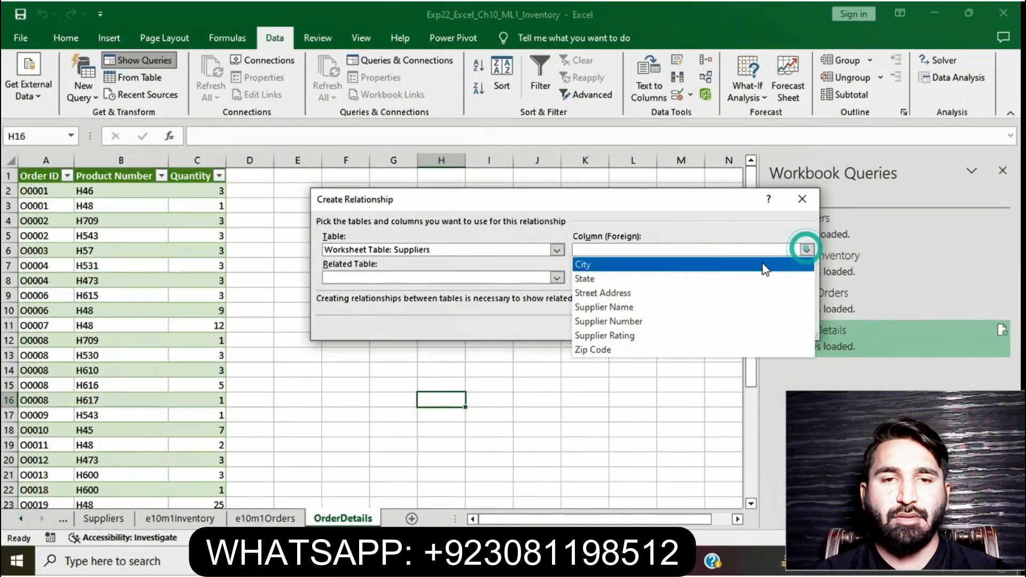
pyautogui.click(737, 321)
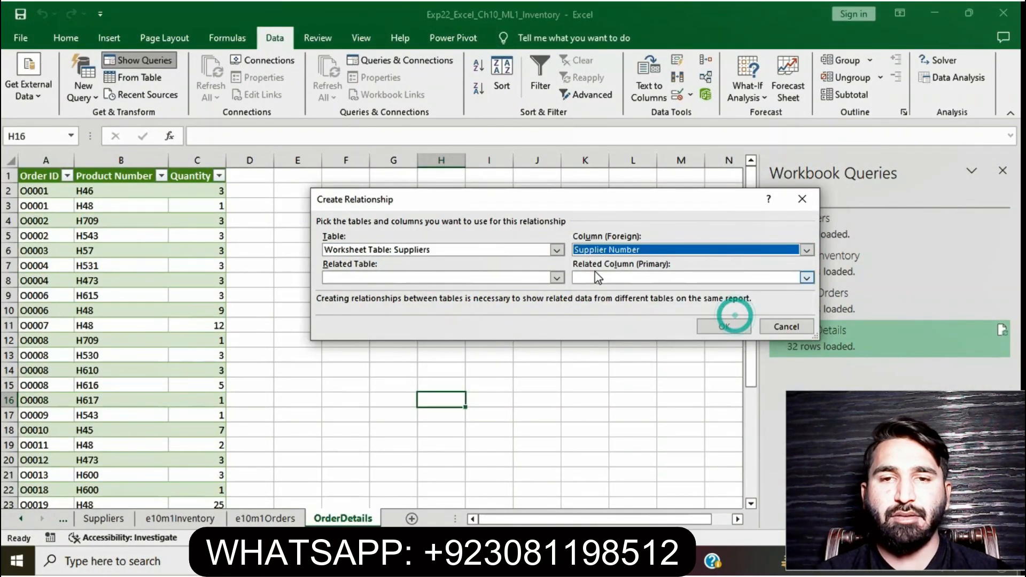
# Relate it to the Worksheet Table: e10m1Inventory table's Supplier Number column, confirm, and close the relationships list
pyautogui.click(557, 278)
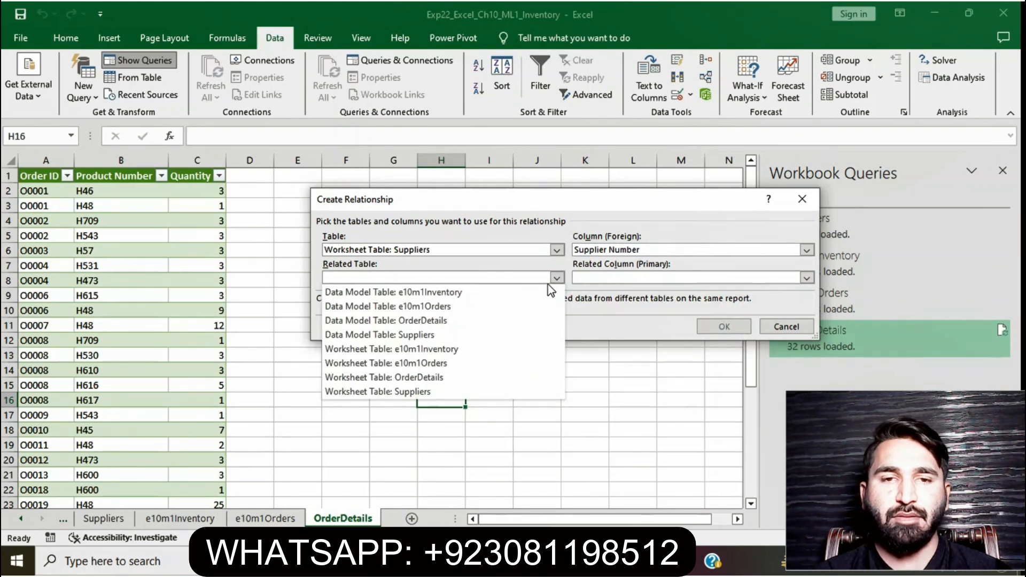
pyautogui.click(522, 344)
pyautogui.click(447, 560)
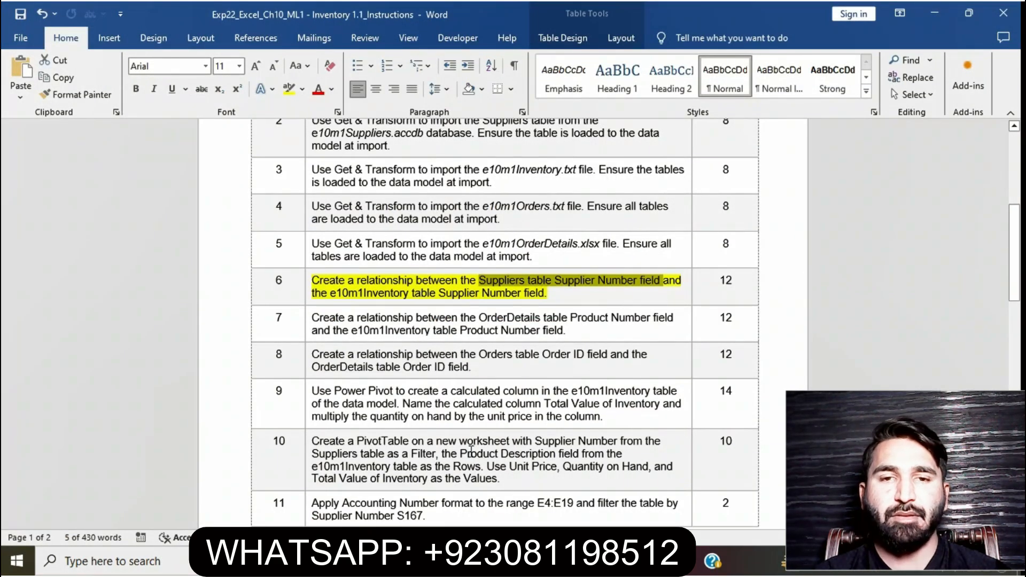
pyautogui.click(470, 560)
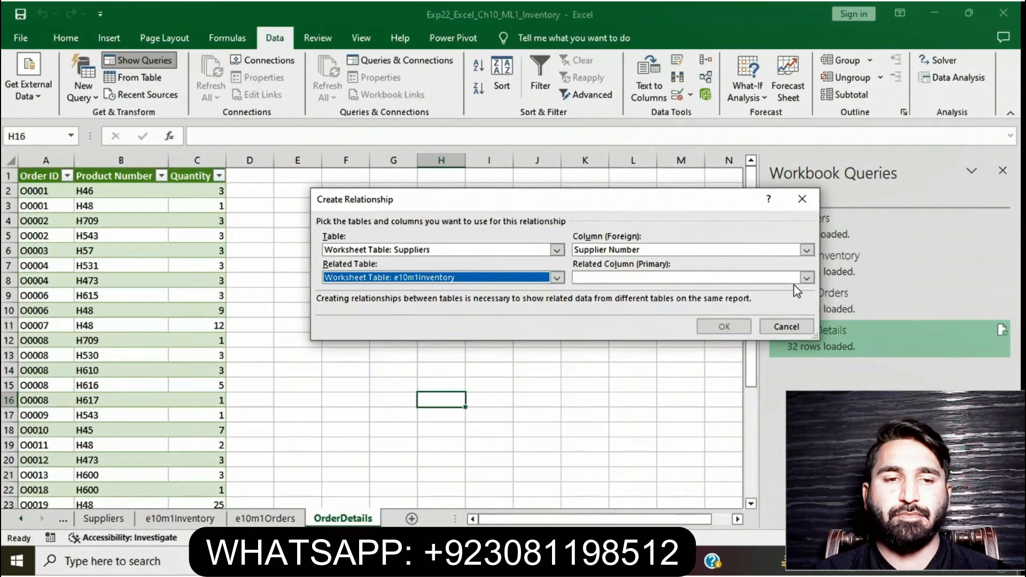
pyautogui.click(806, 277)
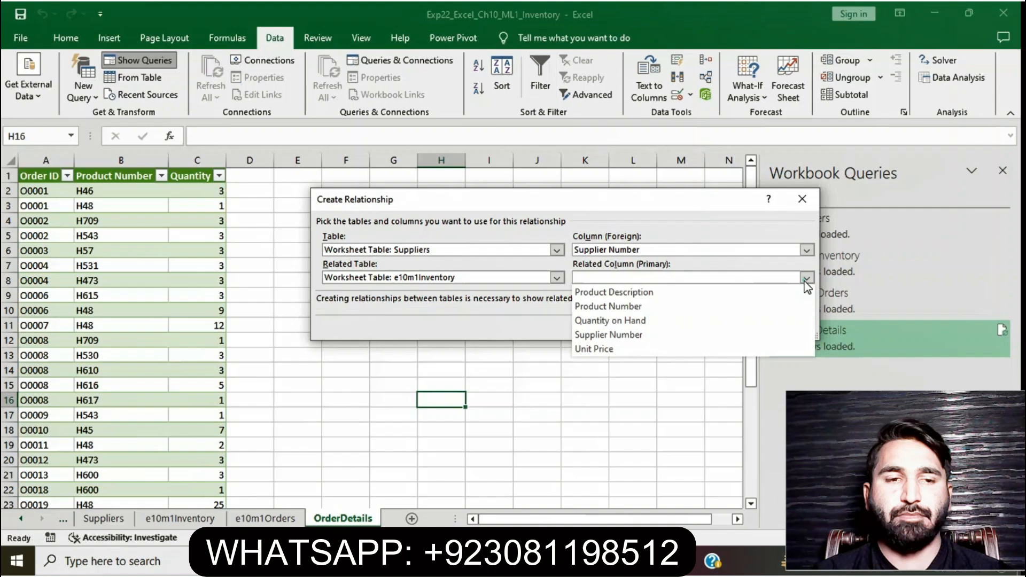
pyautogui.click(743, 332)
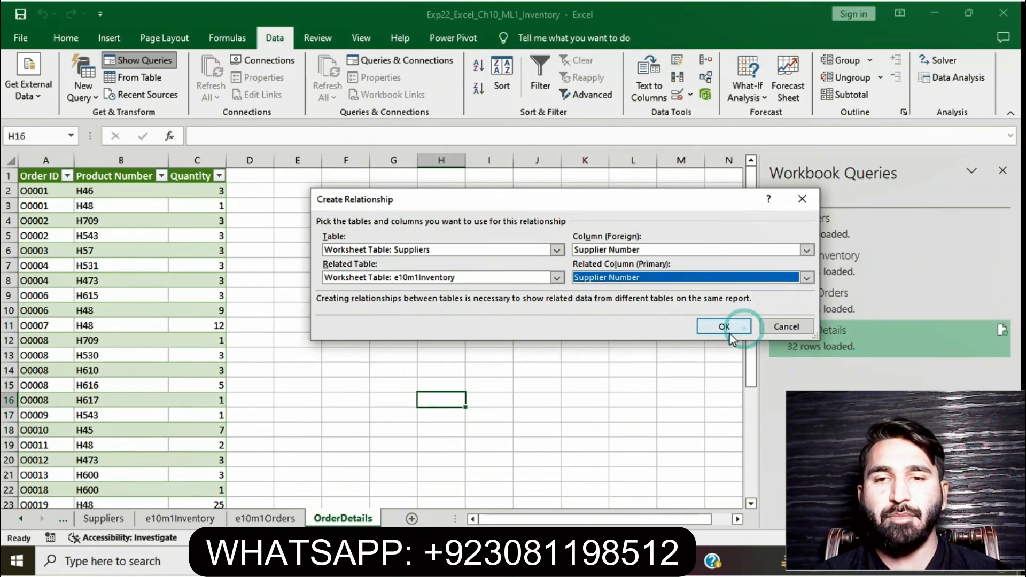
pyautogui.click(729, 334)
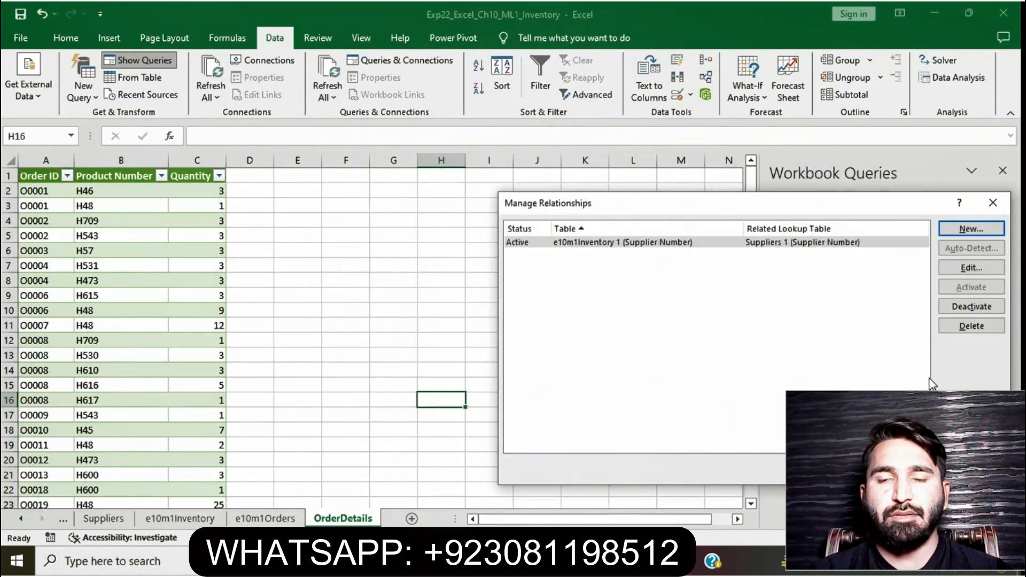
pyautogui.click(972, 469)
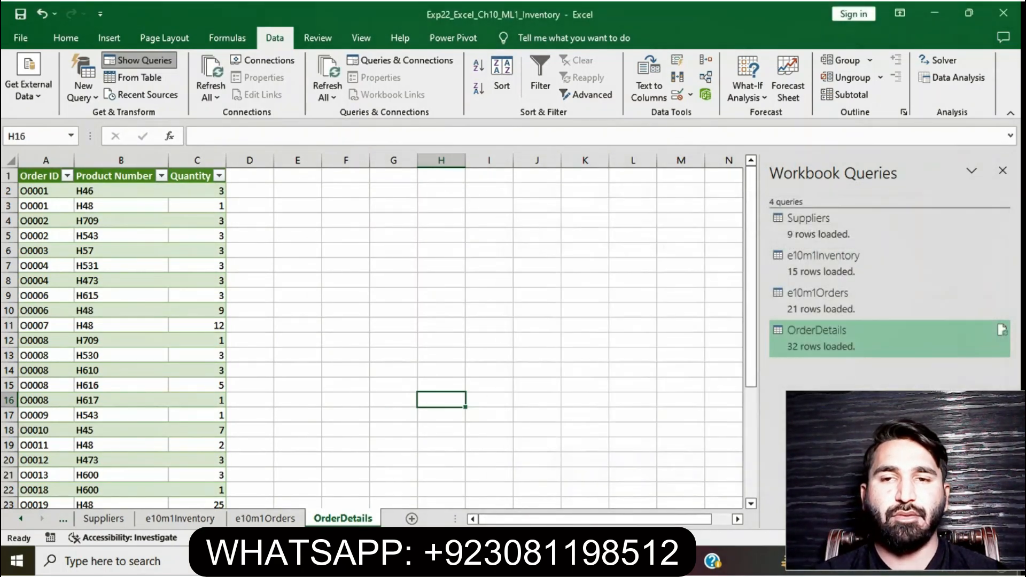
# Remove the highlight from the step 6 instruction and highlight the step 7 instruction in yellow
pyautogui.click(464, 561)
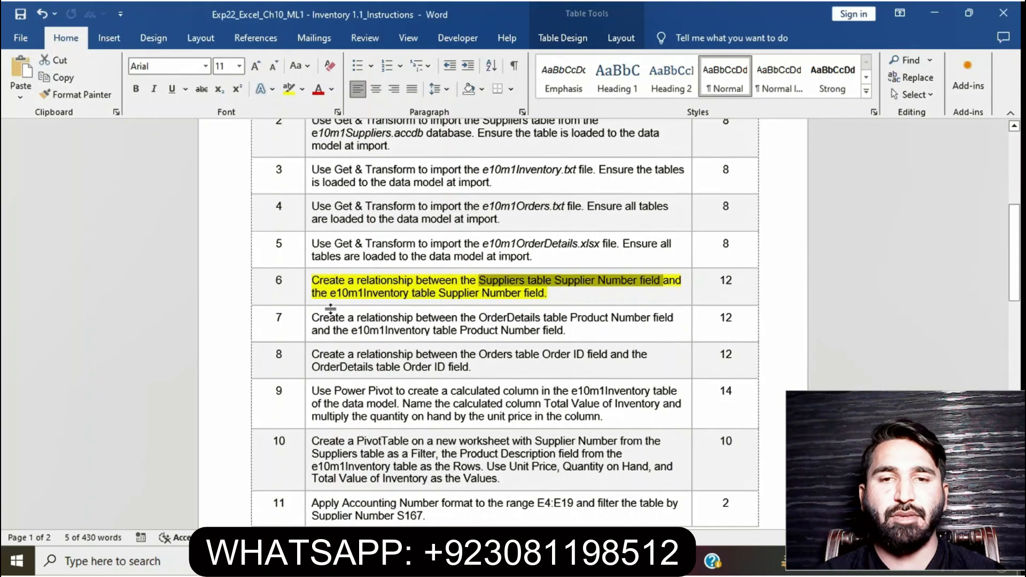
pyautogui.moveTo(566, 297); pyautogui.dragTo(326, 274)
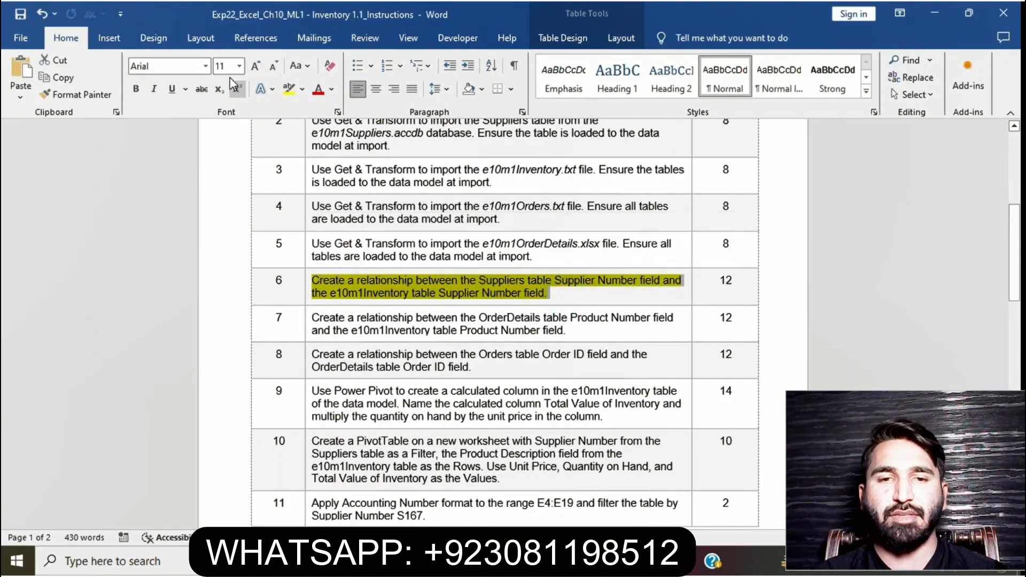
pyautogui.click(289, 88)
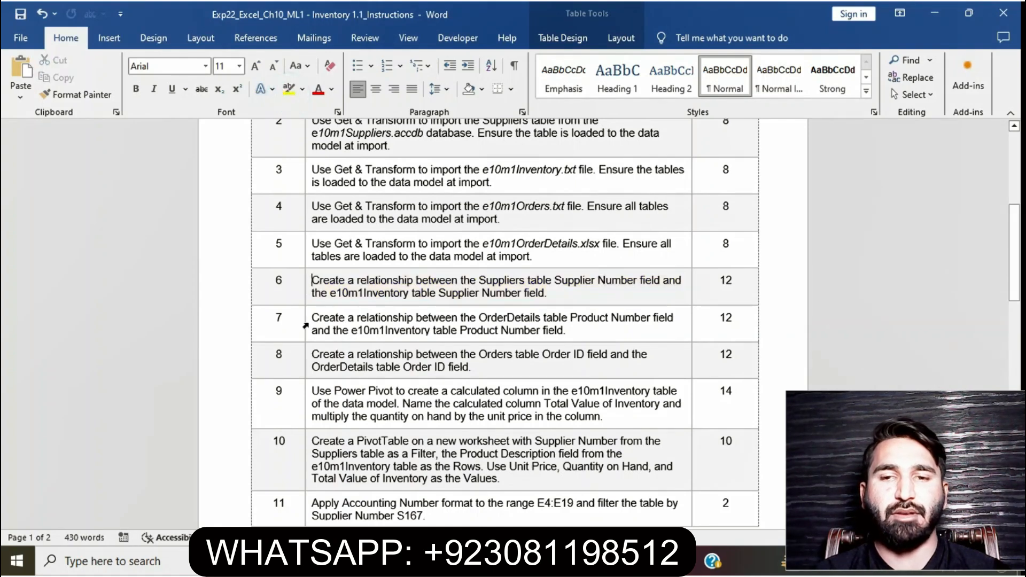
pyautogui.click(304, 324)
pyautogui.click(369, 295)
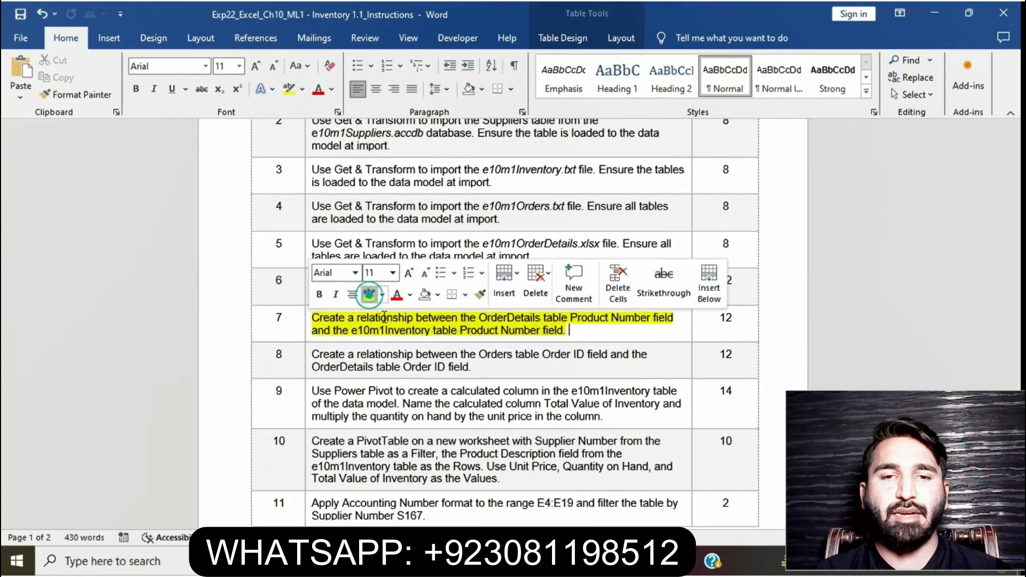
pyautogui.click(387, 330)
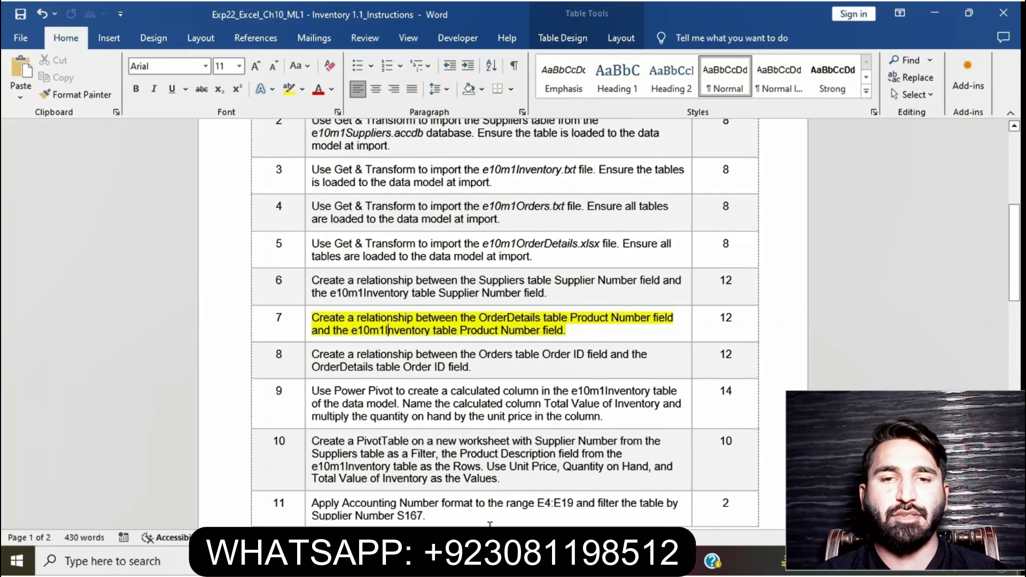
# Start a new data relationship using the Worksheet Table: OrderDetails table and its Product Number column
pyautogui.hotkey('alt', 'Tab')
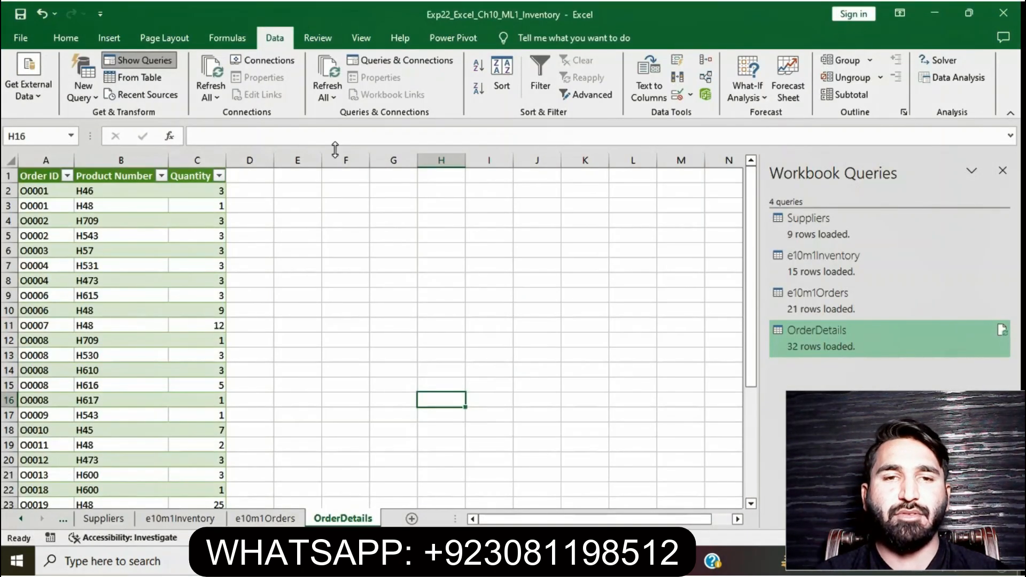
pyautogui.click(705, 77)
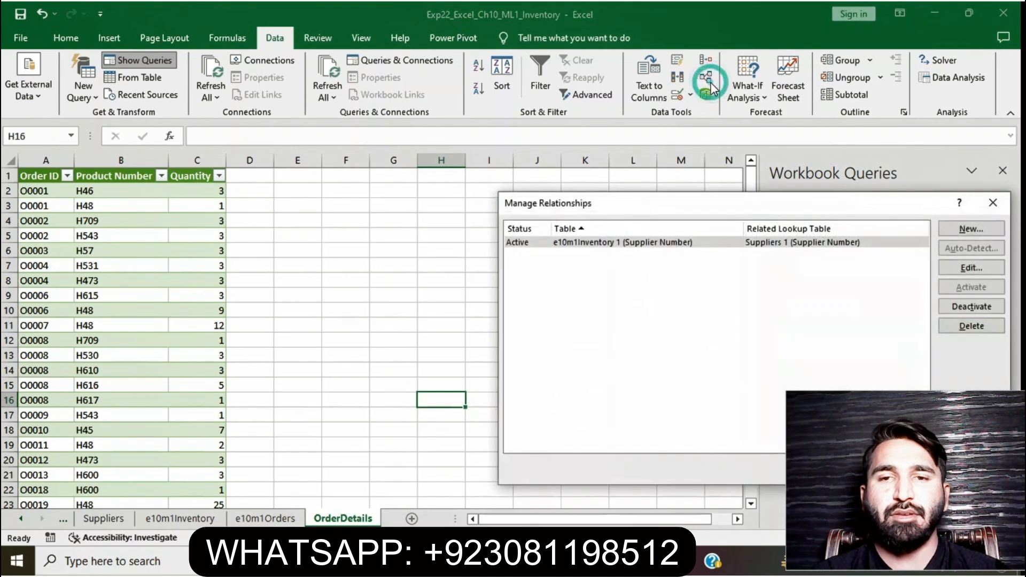
pyautogui.moveTo(900, 211); pyautogui.dragTo(721, 158)
pyautogui.click(809, 178)
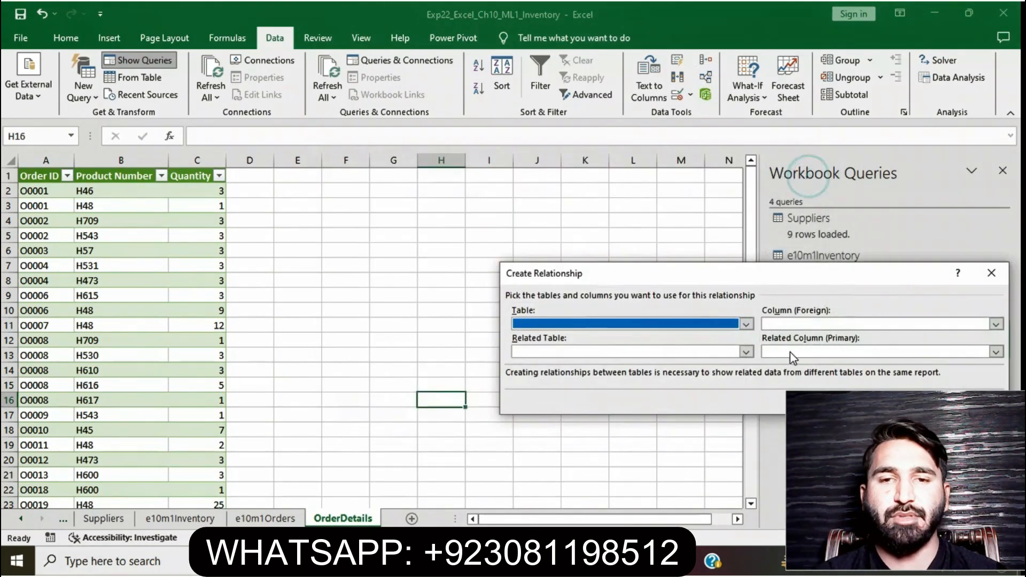
pyautogui.moveTo(825, 280); pyautogui.dragTo(603, 195)
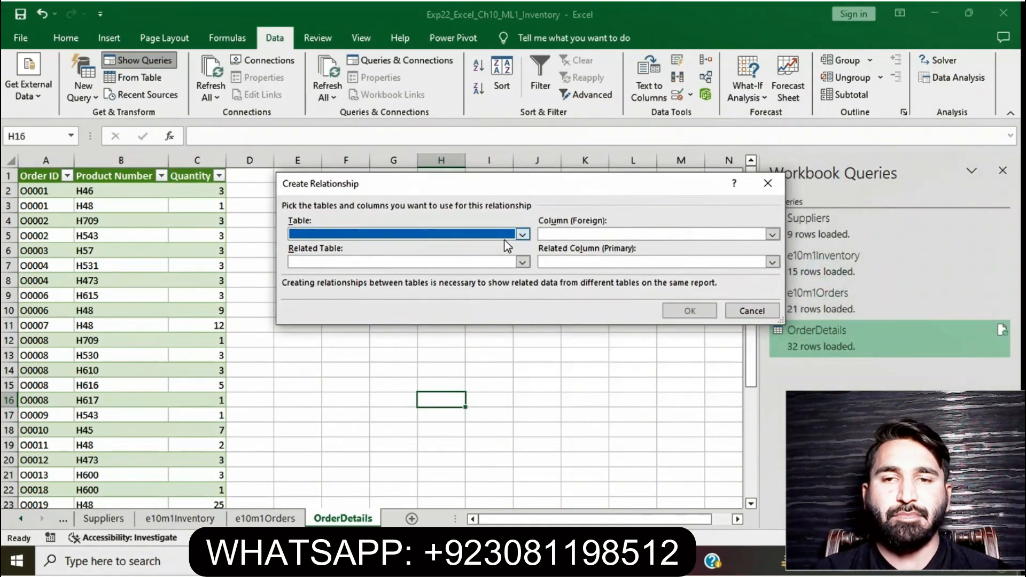
pyautogui.click(522, 234)
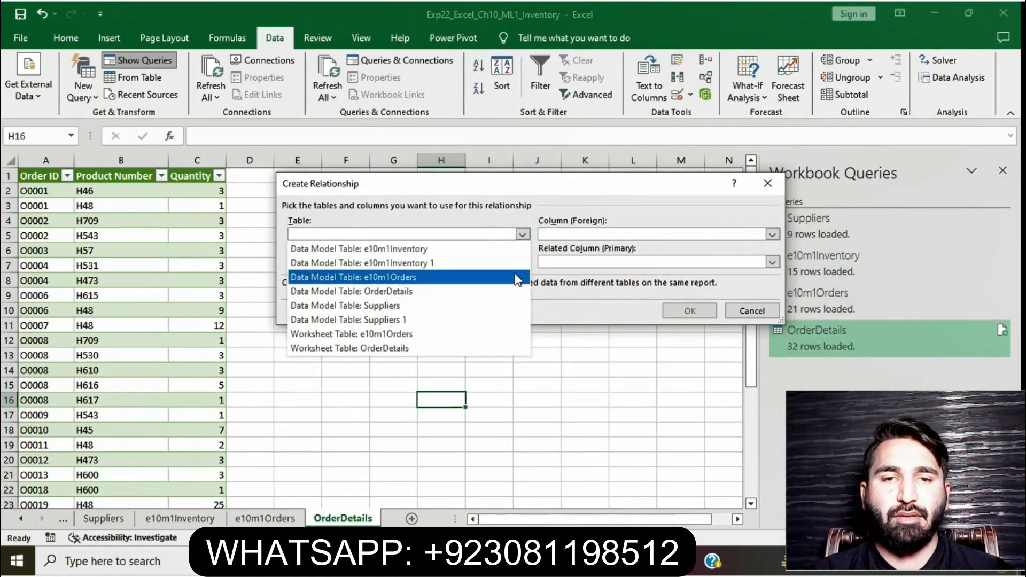
pyautogui.click(507, 348)
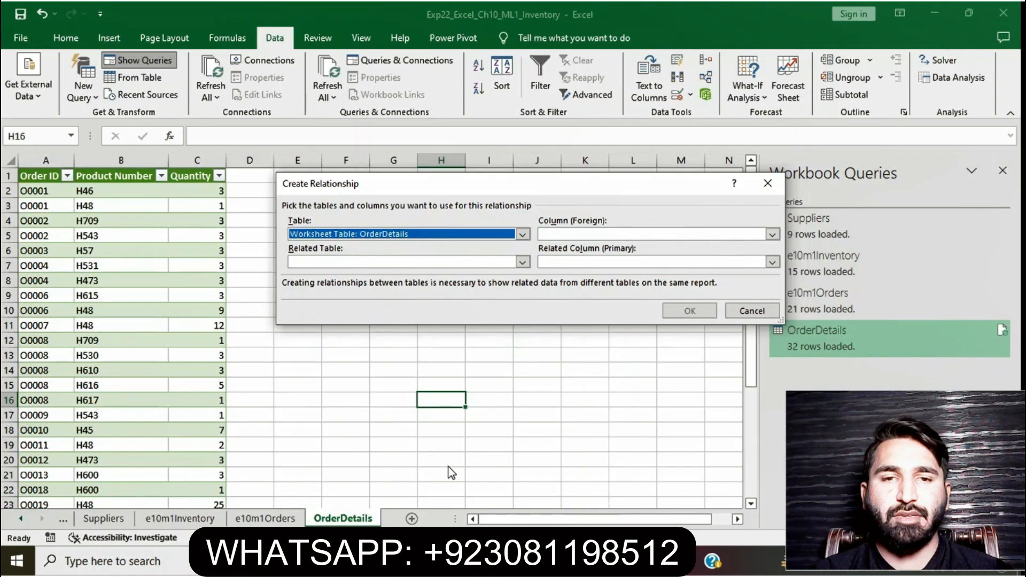
pyautogui.hotkey('alt', 'Tab')
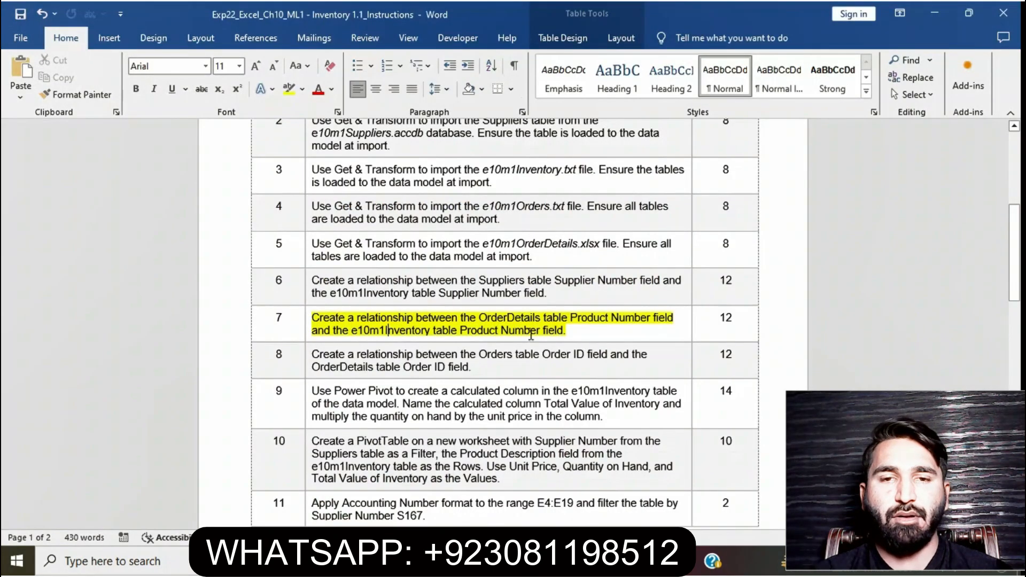
pyautogui.hotkey('alt', 'Tab')
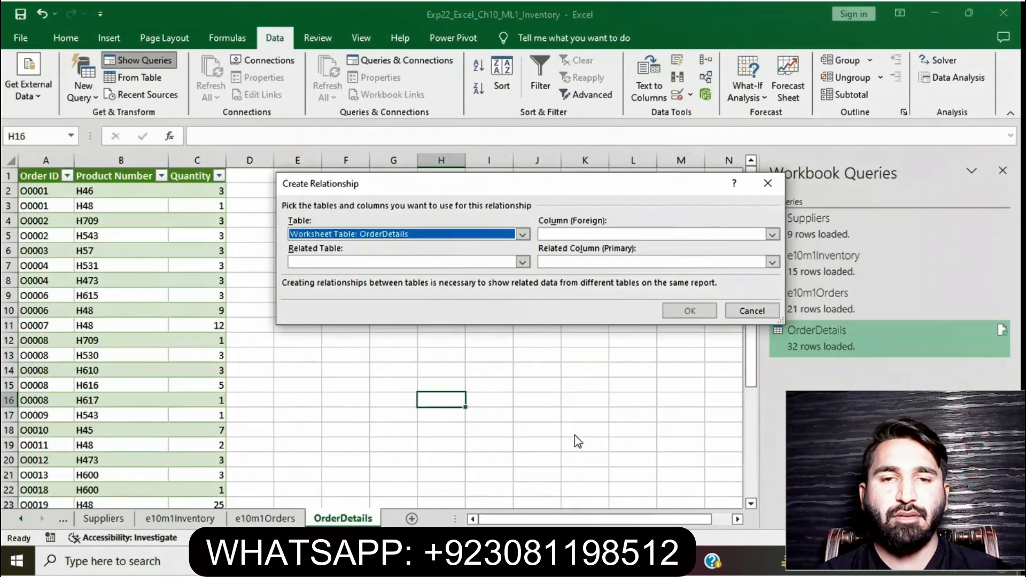
pyautogui.click(772, 234)
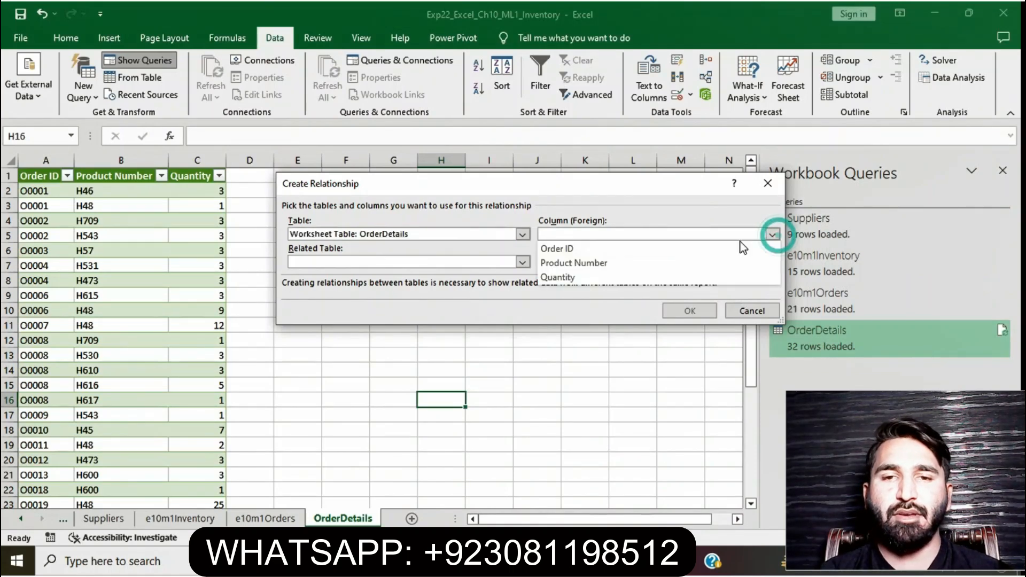
pyautogui.click(726, 262)
pyautogui.hotkey('alt', 'Tab')
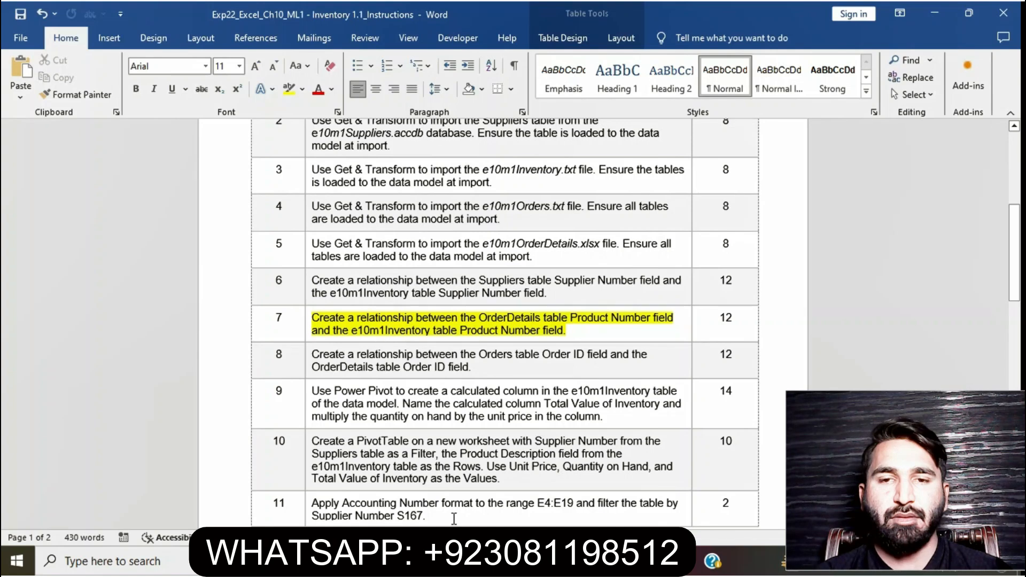
pyautogui.hotkey('alt', 'Tab')
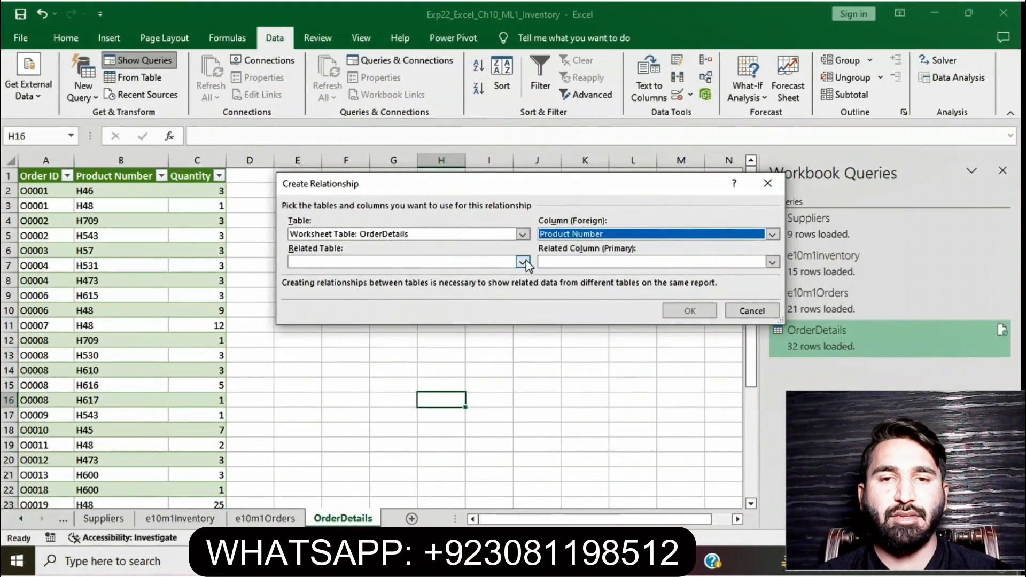
# Relate it to the Data Model Table: e10m1Inventory table's Product Number column, confirm, and close the relationships list
pyautogui.click(523, 262)
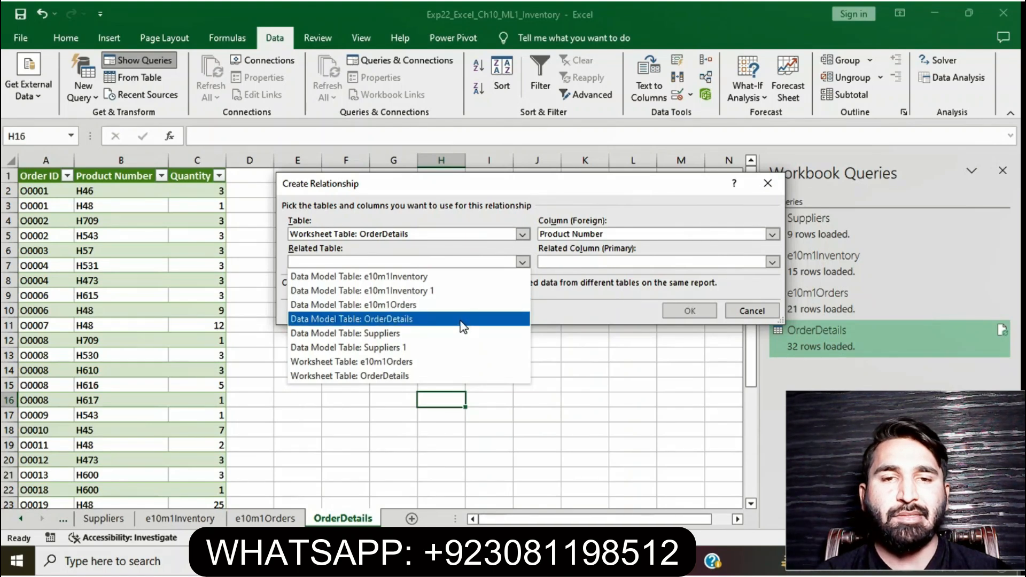
pyautogui.click(469, 276)
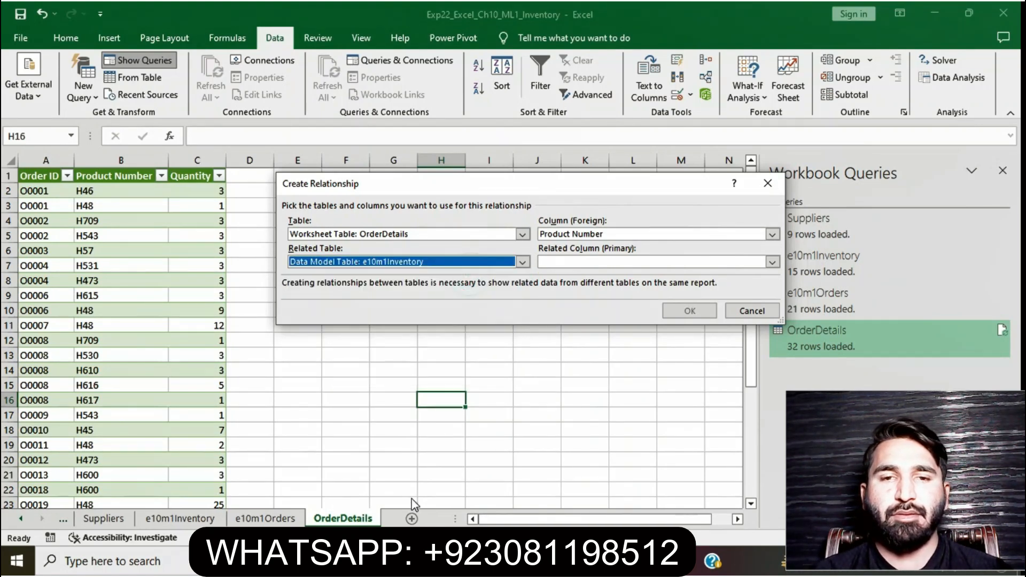
pyautogui.hotkey('alt', 'Tab')
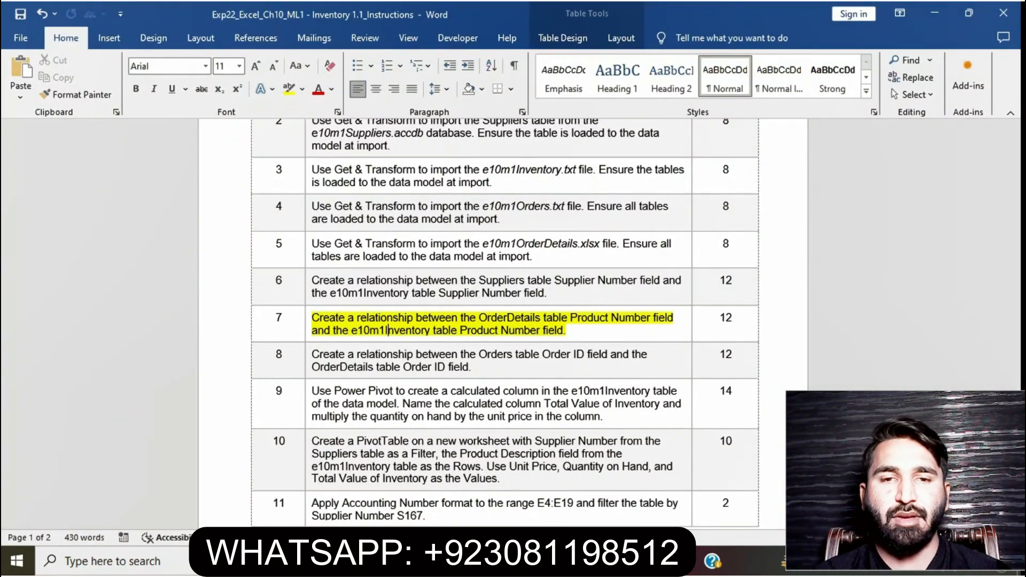
pyautogui.hotkey('alt', 'Tab')
pyautogui.click(773, 261)
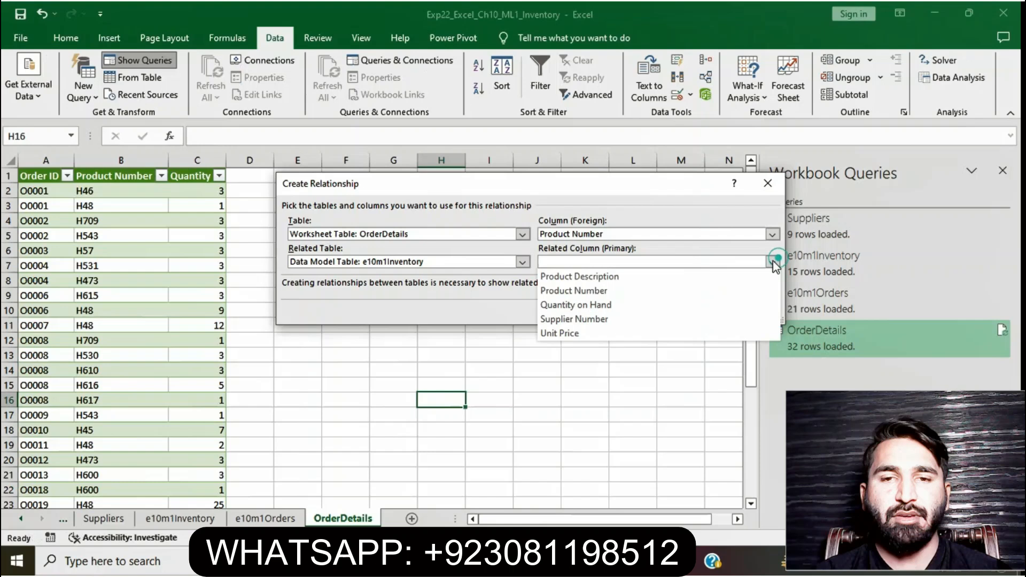
pyautogui.click(719, 294)
pyautogui.click(700, 310)
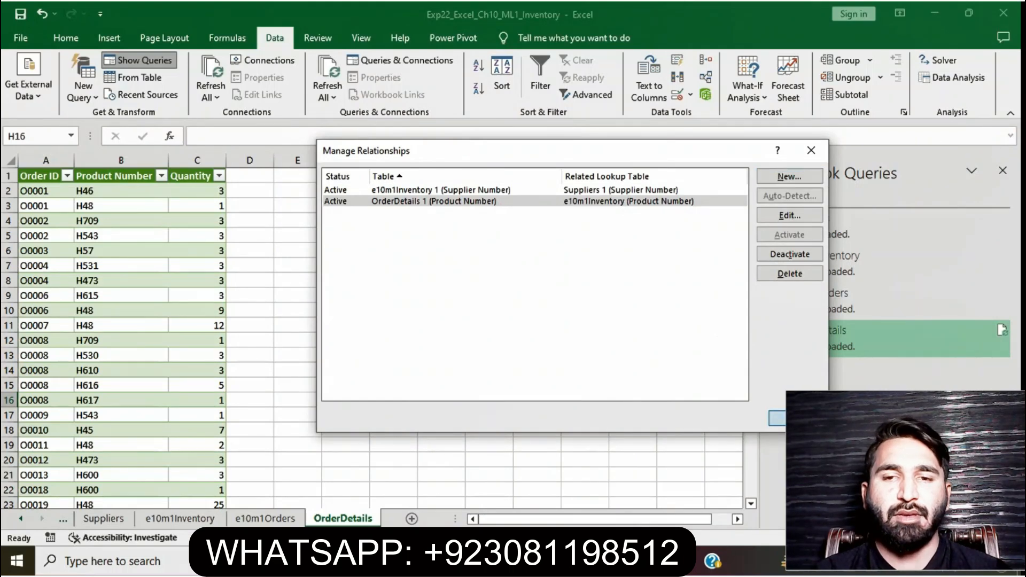
pyautogui.click(776, 418)
# Remove the highlight from the step 7 instruction and highlight the step 8 instruction in yellow
pyautogui.click(496, 561)
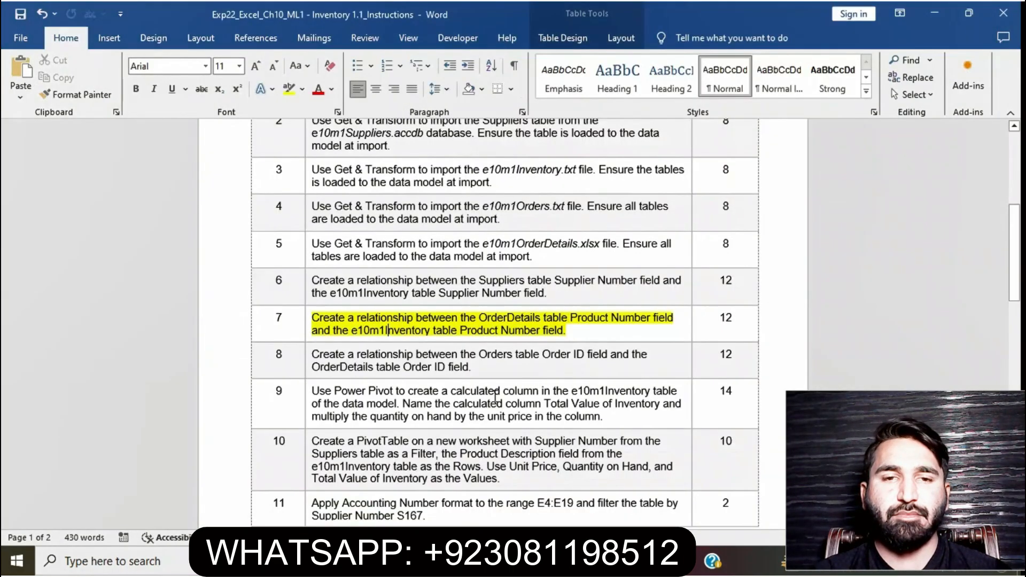
pyautogui.moveTo(568, 331); pyautogui.dragTo(317, 311)
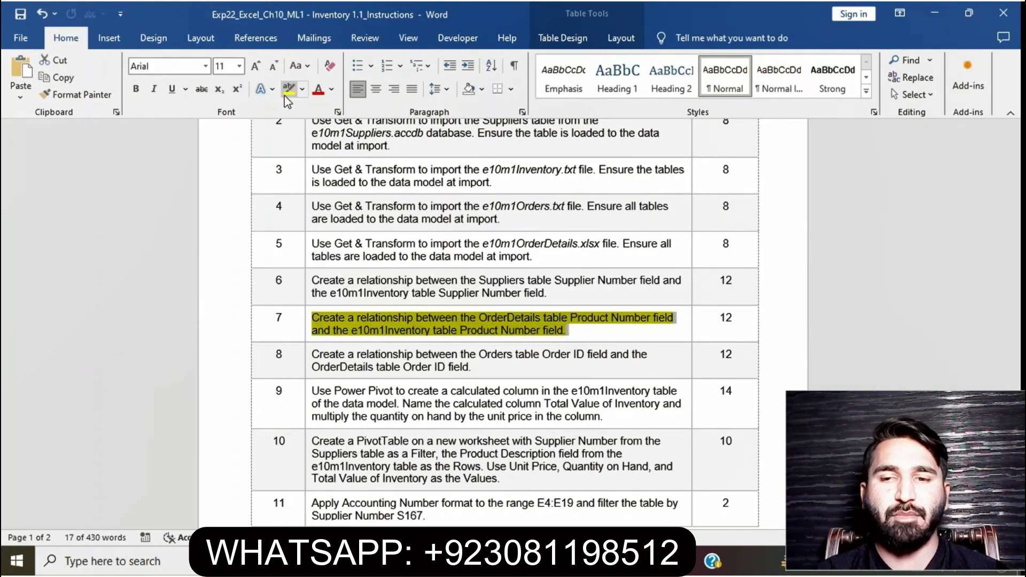
pyautogui.click(288, 89)
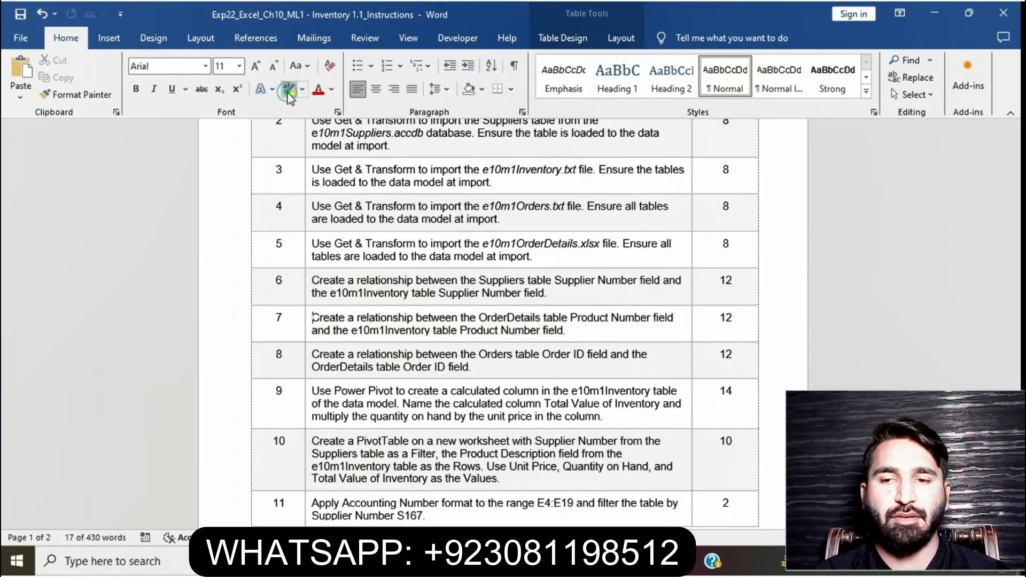
pyautogui.click(305, 356)
pyautogui.click(368, 328)
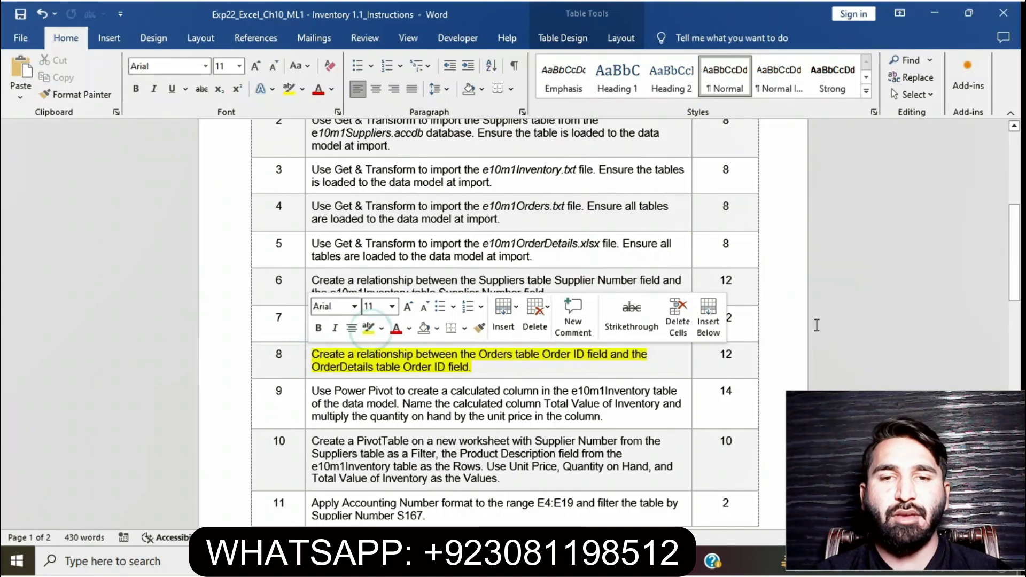
pyautogui.moveTo(1014, 251); pyautogui.dragTo(1014, 289)
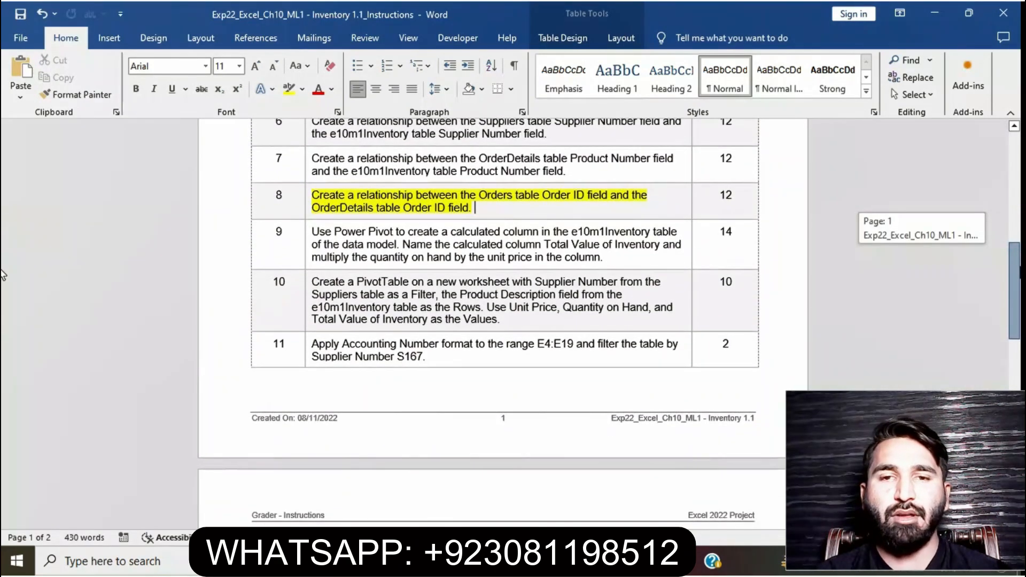
pyautogui.moveTo(3, 275); pyautogui.dragTo(573, 266)
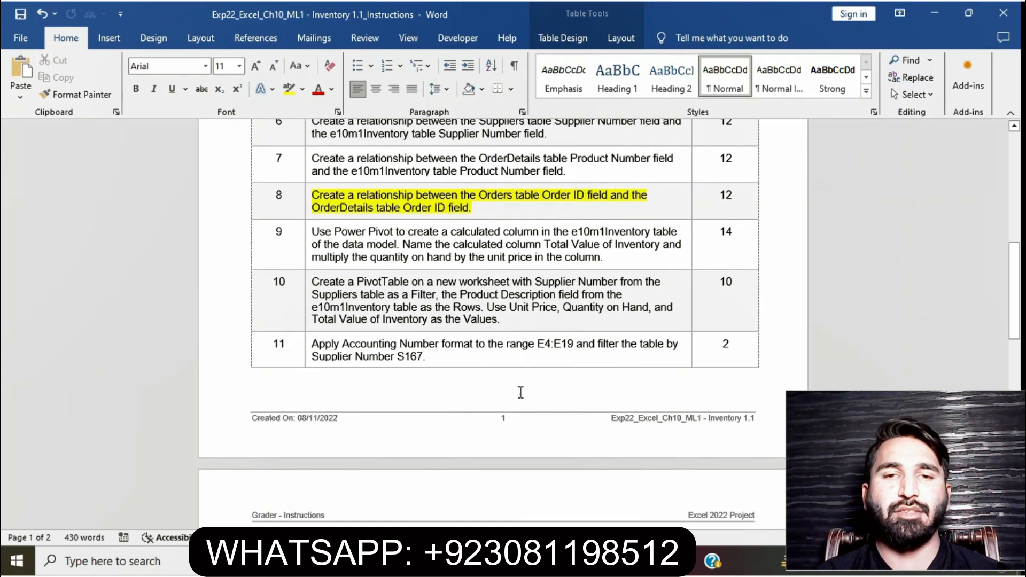
# Start a new data relationship using the Worksheet Table: e10m1Orders table and its Order ID column
pyautogui.hotkey('alt', 'Tab')
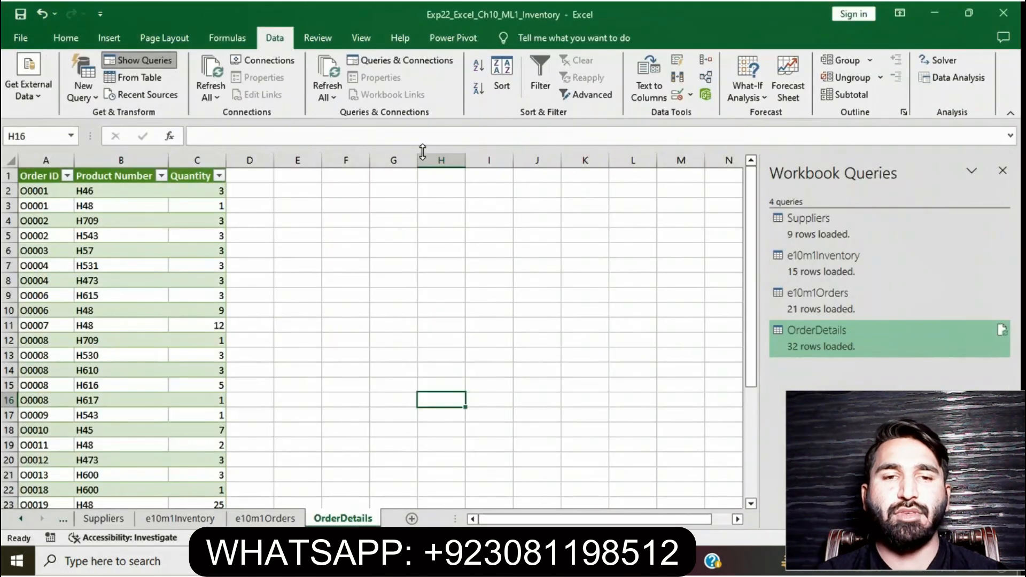
pyautogui.click(704, 77)
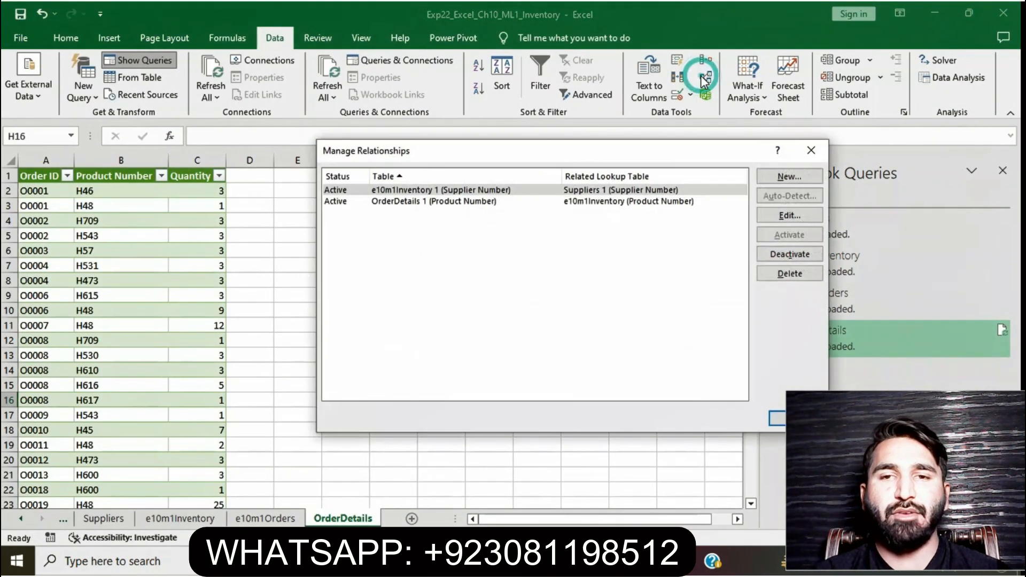
pyautogui.click(812, 179)
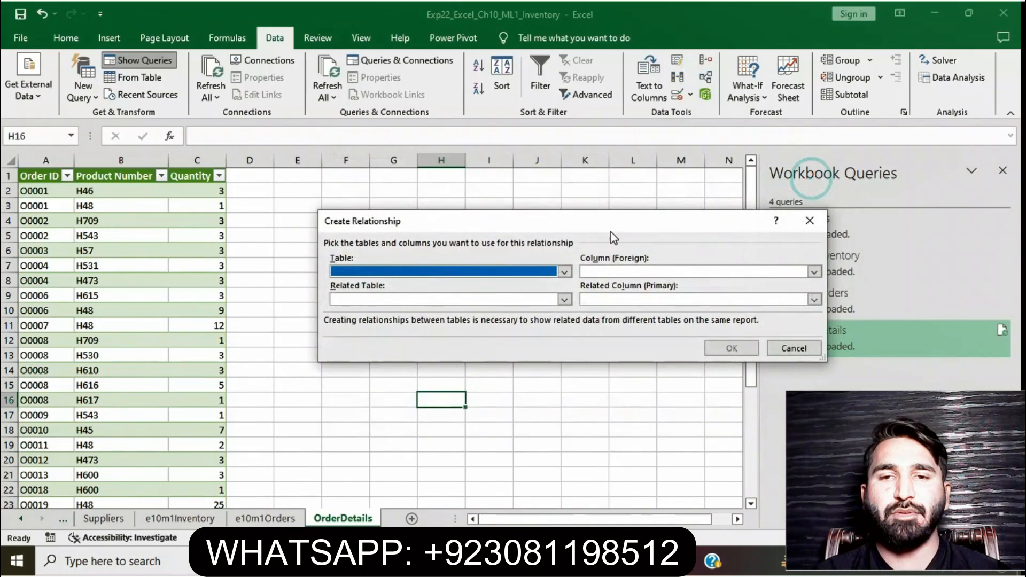
pyautogui.click(564, 272)
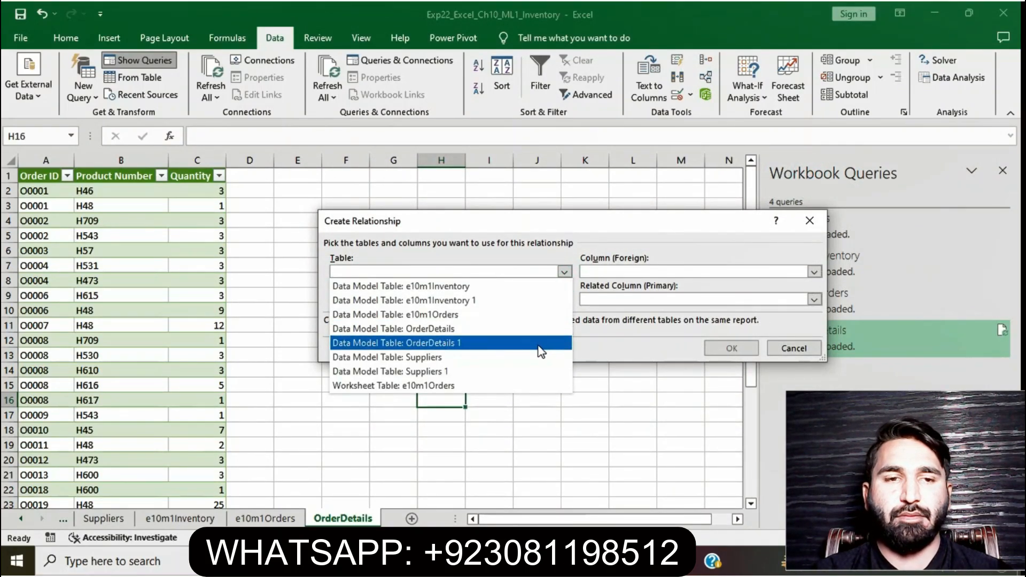
pyautogui.click(529, 386)
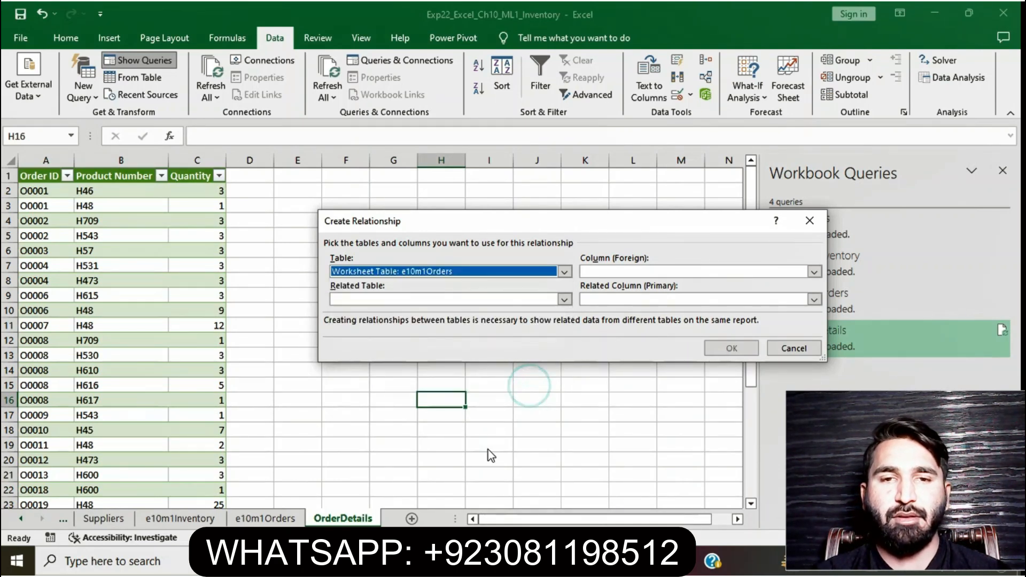
pyautogui.click(432, 561)
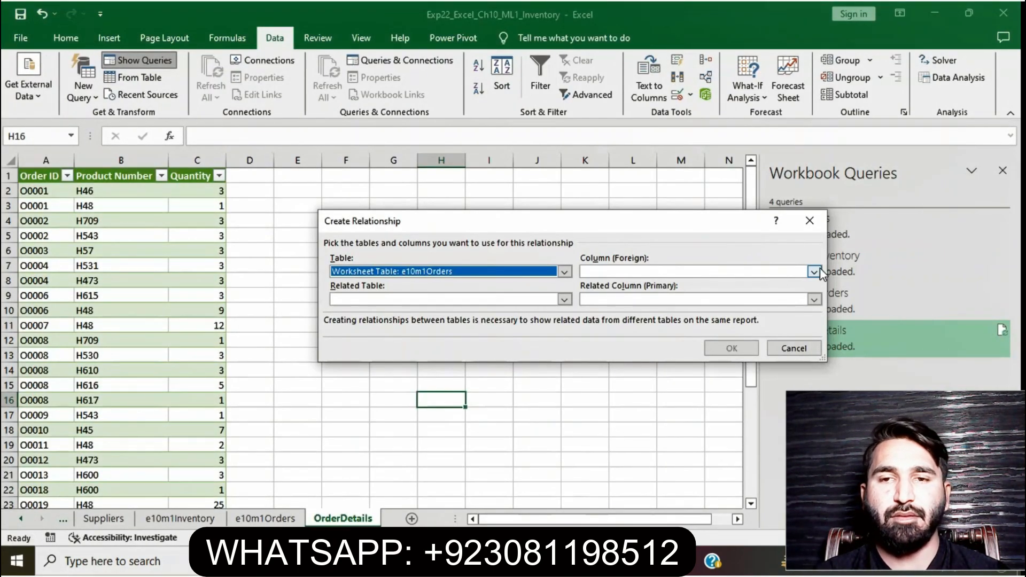
pyautogui.click(820, 270)
pyautogui.click(767, 314)
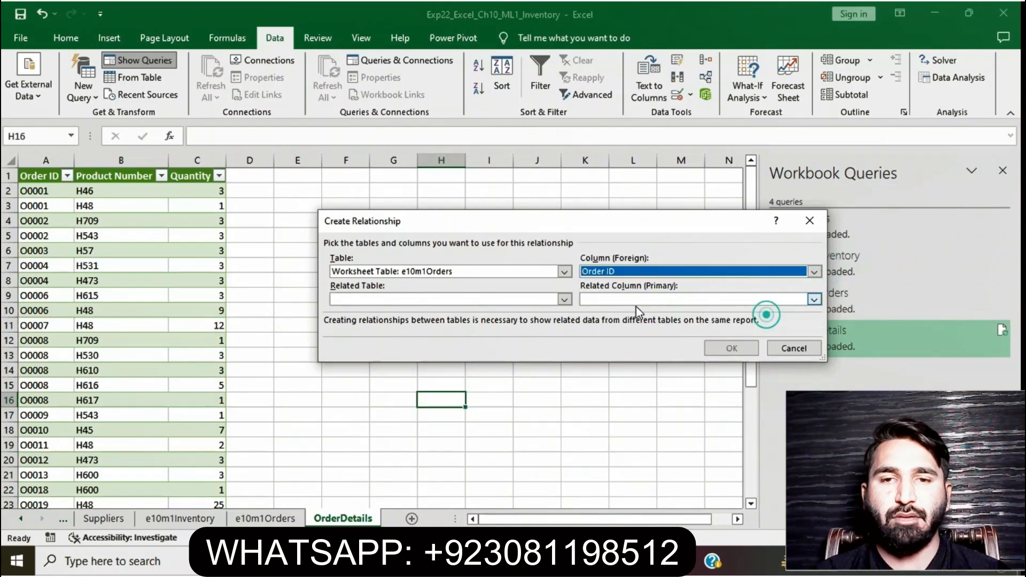
# Relate it to the Data Model Table: OrderDetails table's Order ID column and confirm the relationship
pyautogui.click(566, 299)
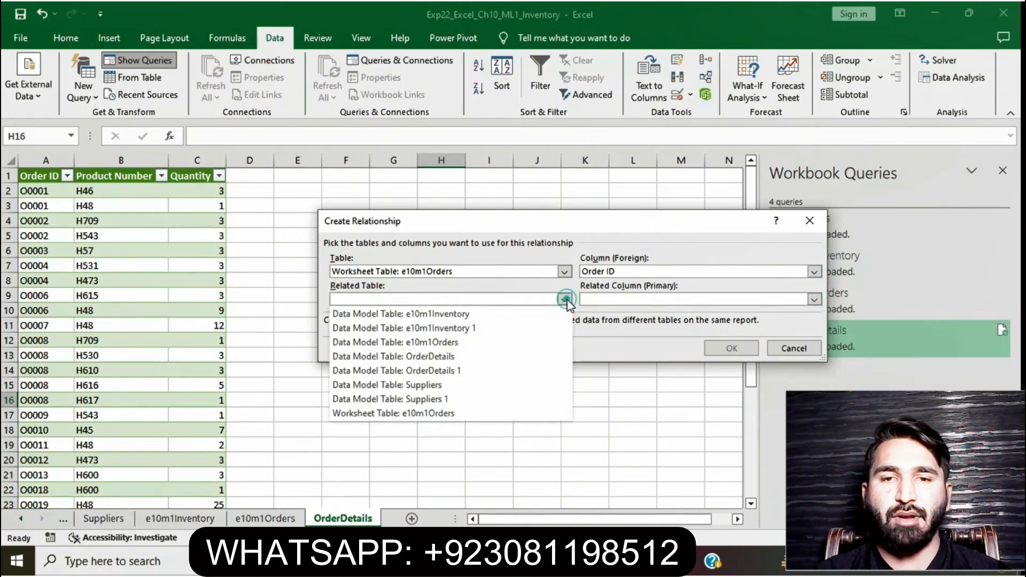
pyautogui.click(523, 357)
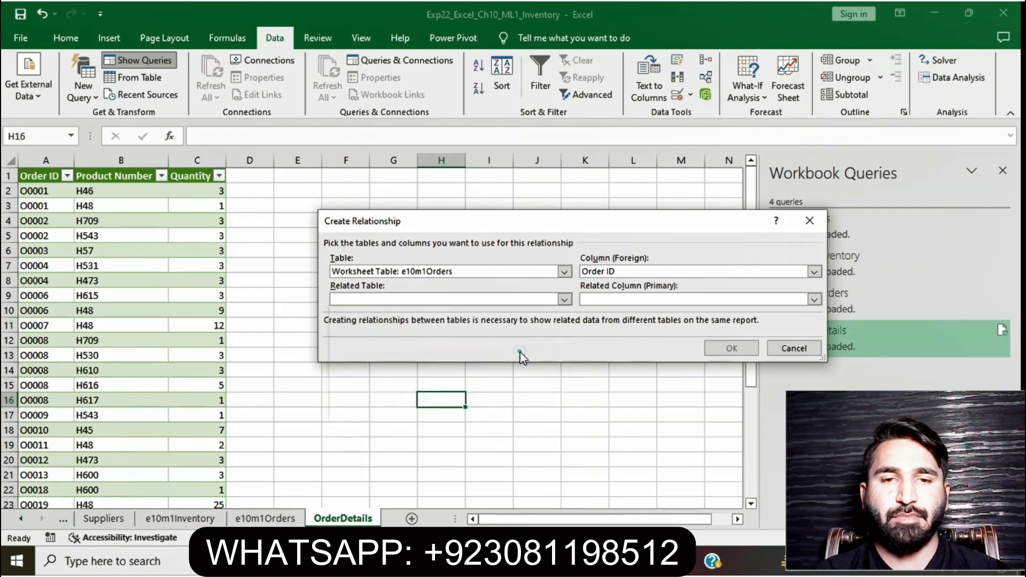
pyautogui.click(814, 300)
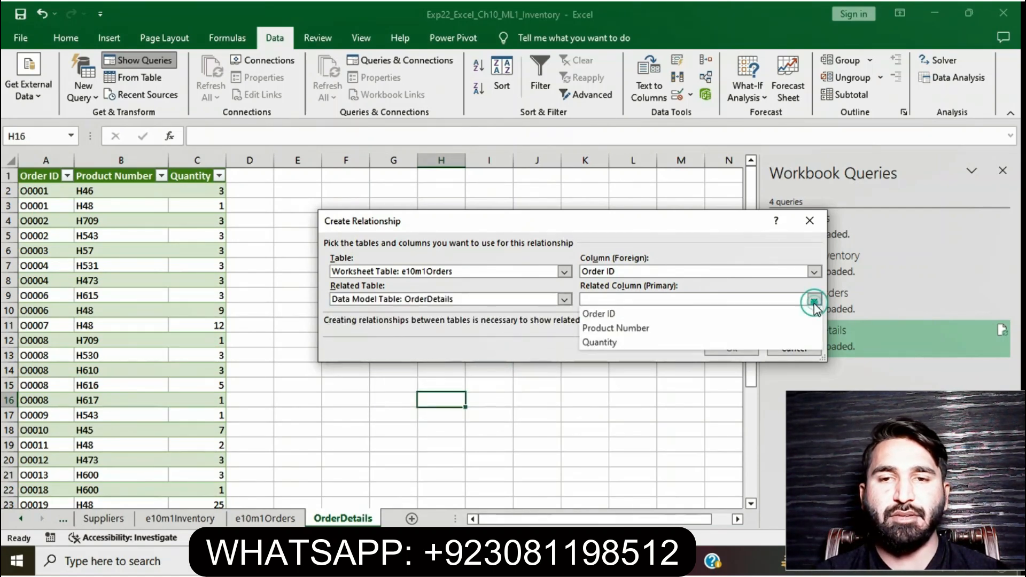
pyautogui.click(752, 316)
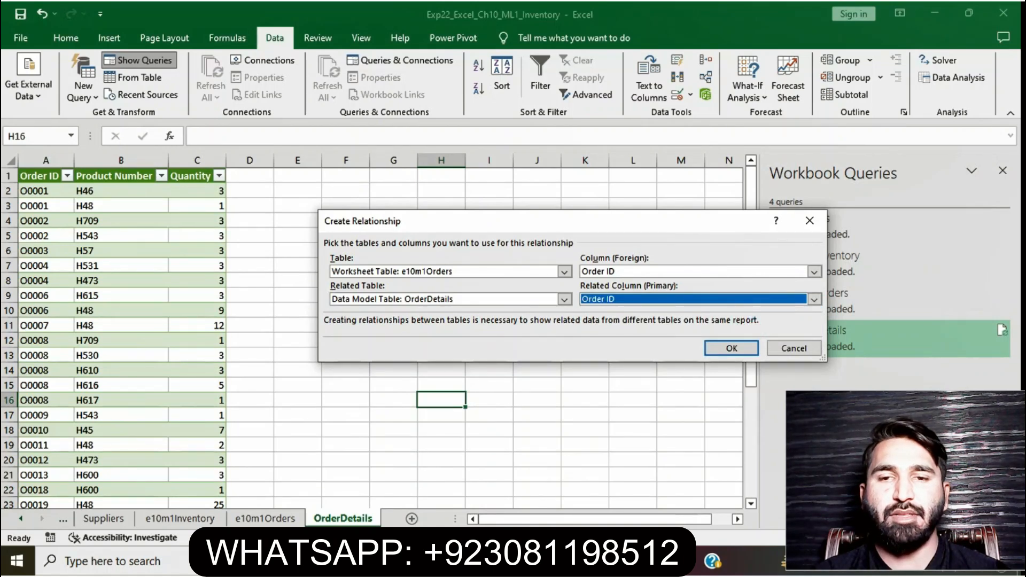
pyautogui.hotkey('alt', 'Tab')
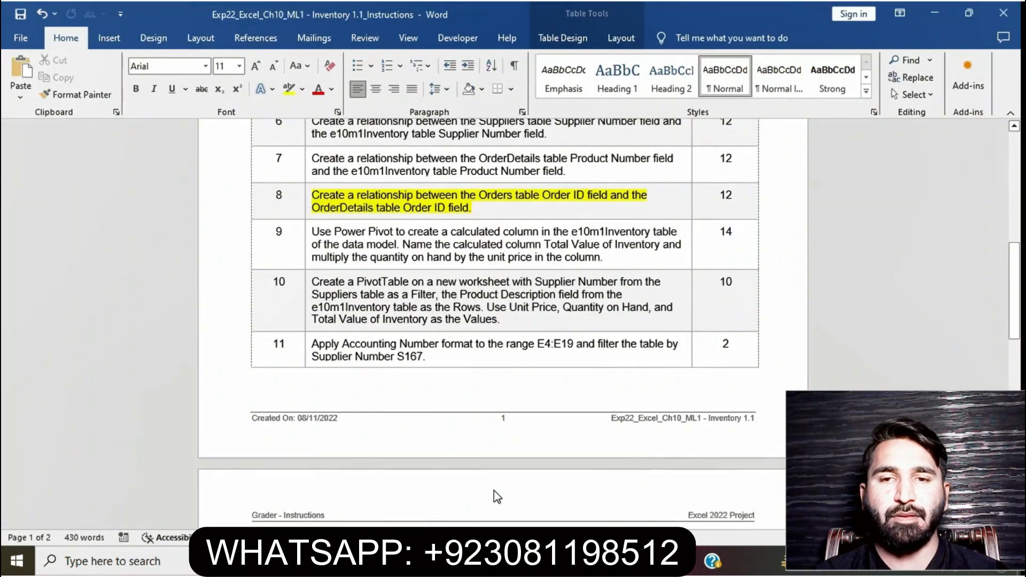
pyautogui.hotkey('alt', 'Tab')
pyautogui.click(733, 348)
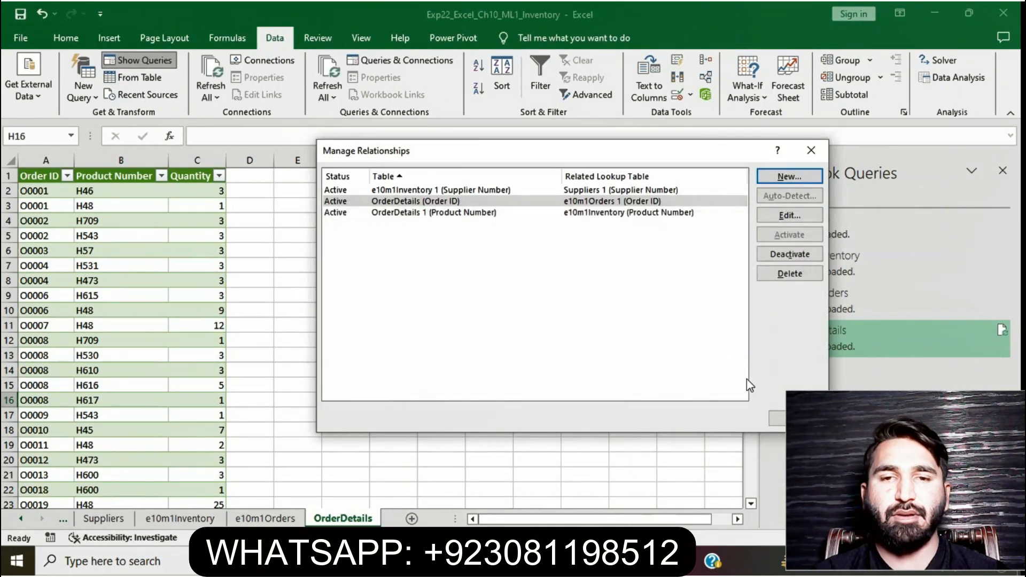
# Remove the highlight from the step 8 instruction and highlight the step 9 instruction in yellow
pyautogui.click(796, 418)
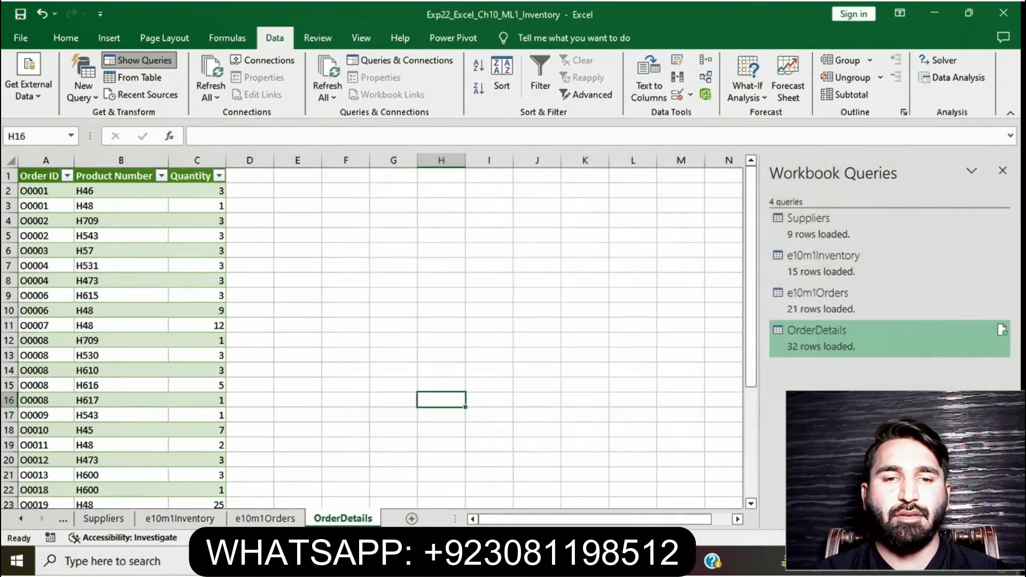
pyautogui.hotkey('alt', 'Tab')
pyautogui.moveTo(487, 212); pyautogui.dragTo(312, 196)
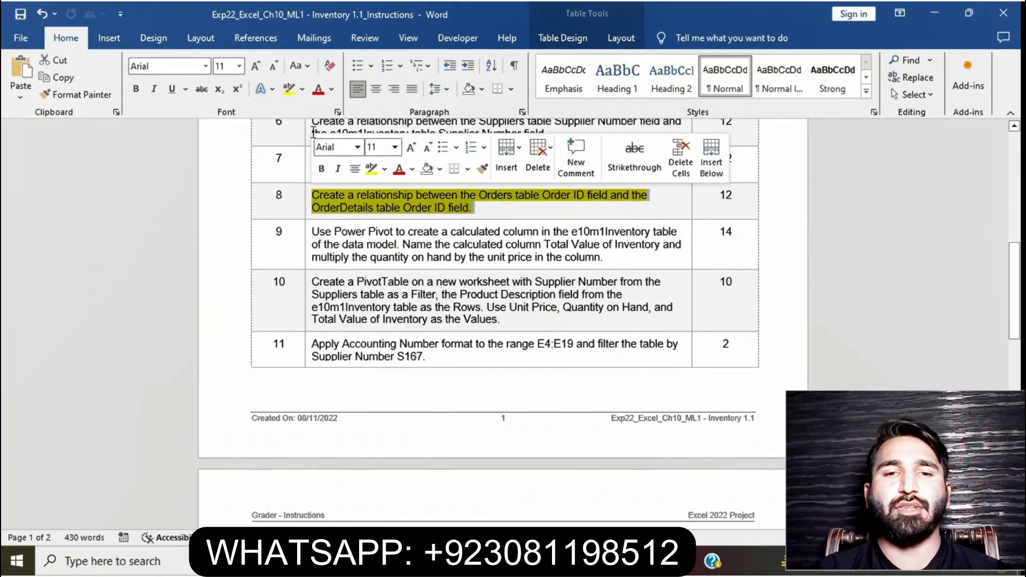
pyautogui.click(313, 231)
pyautogui.click(309, 234)
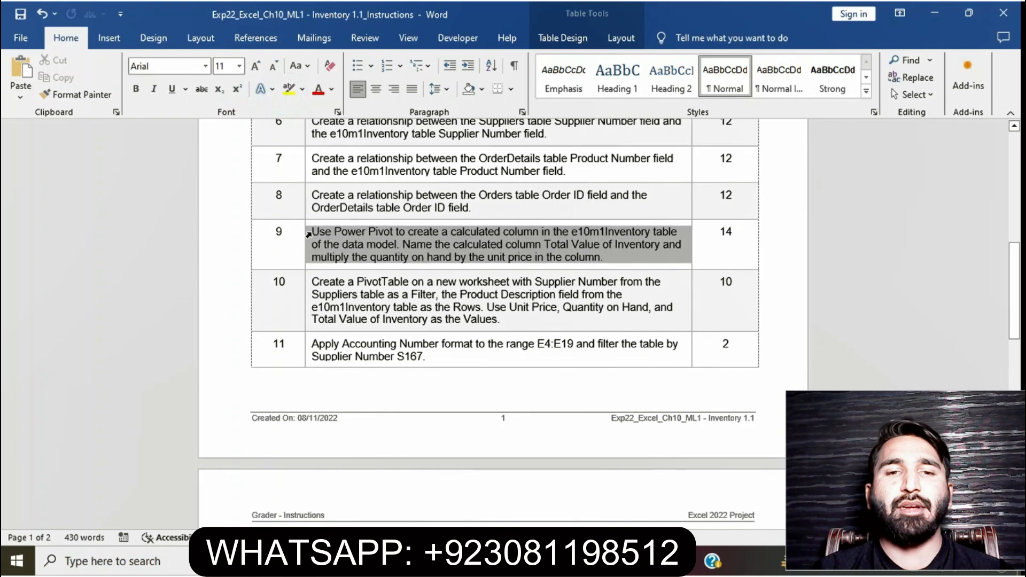
pyautogui.click(371, 207)
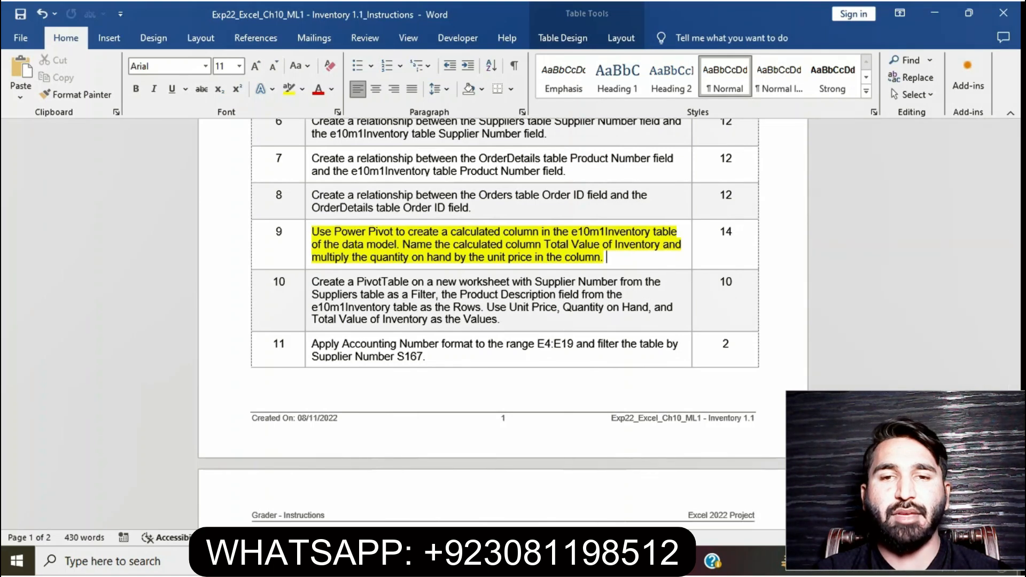
# Select the e10m1Inventory worksheet table and try to add it to the Data Model through Power Pivot
pyautogui.click(492, 561)
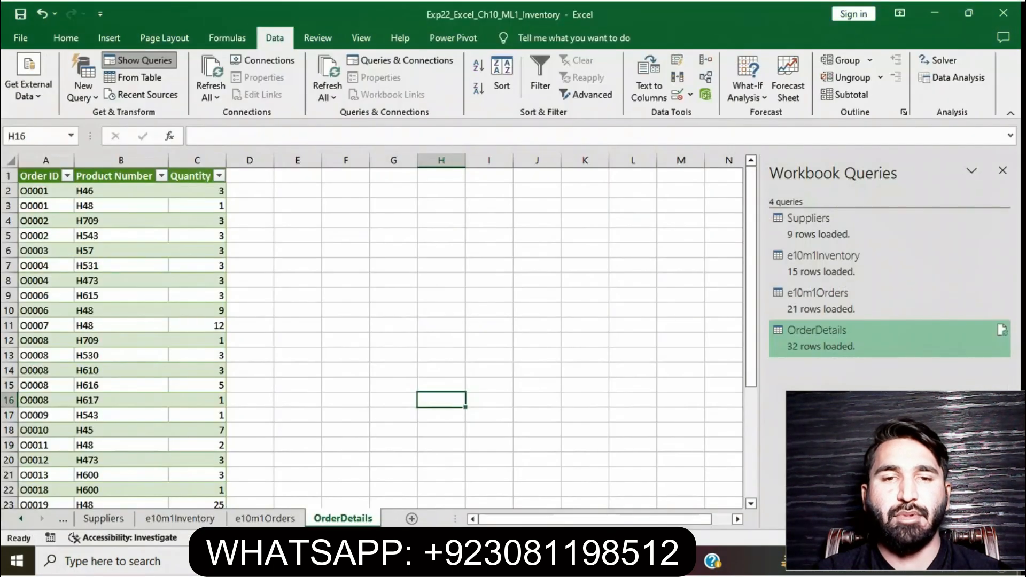
pyautogui.click(193, 520)
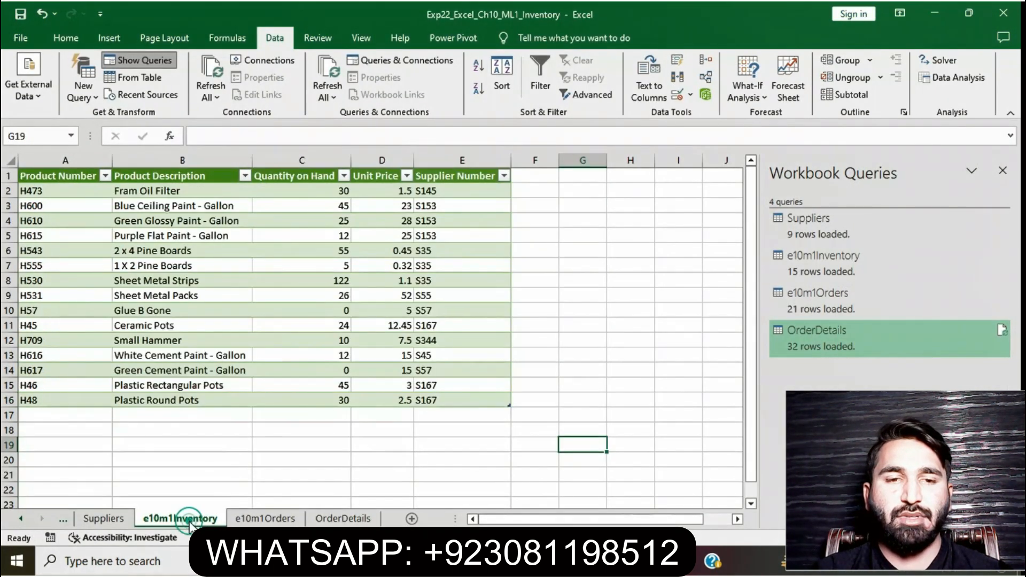
pyautogui.click(454, 42)
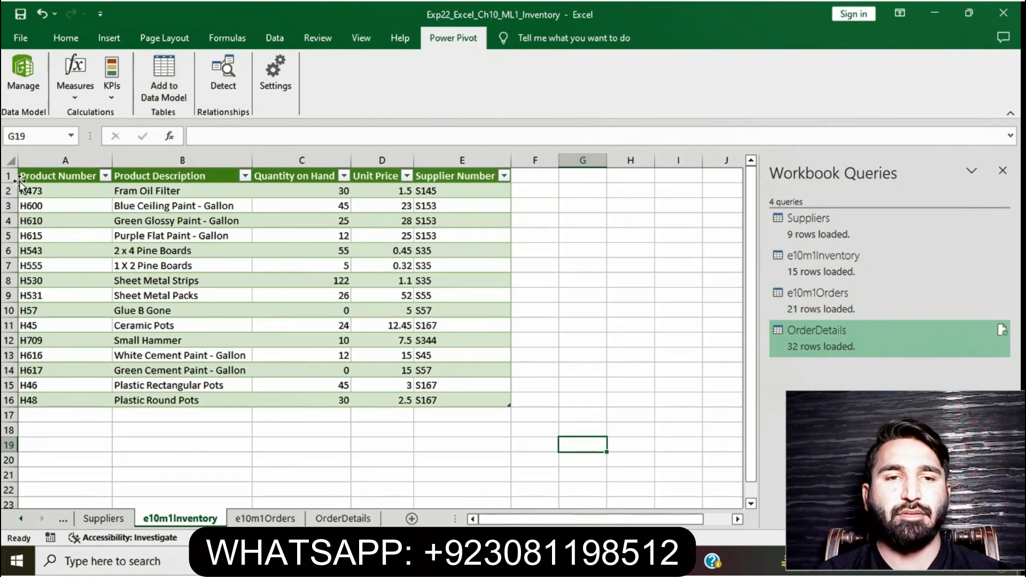
pyautogui.moveTo(27, 175); pyautogui.dragTo(366, 401)
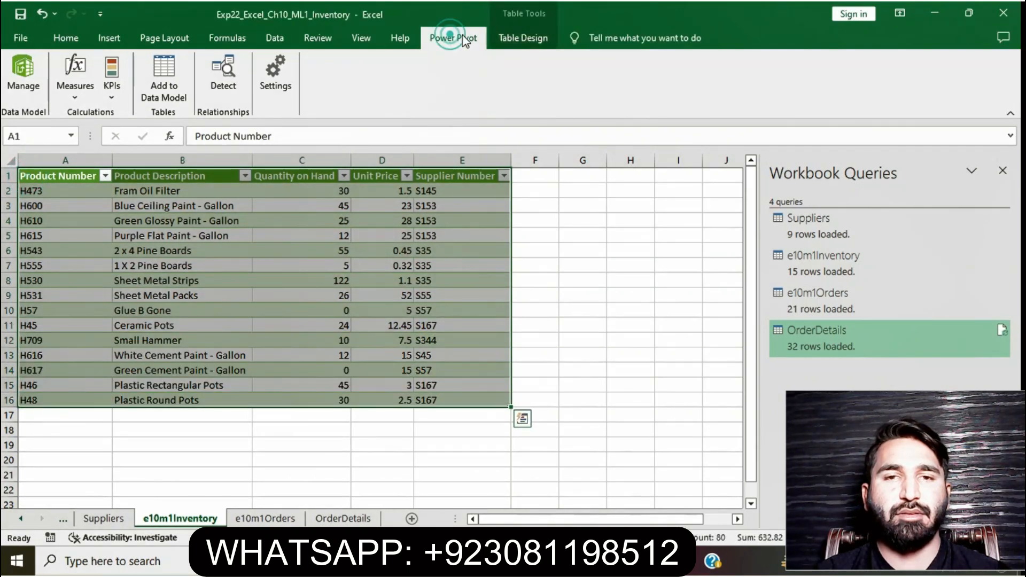
pyautogui.click(521, 37)
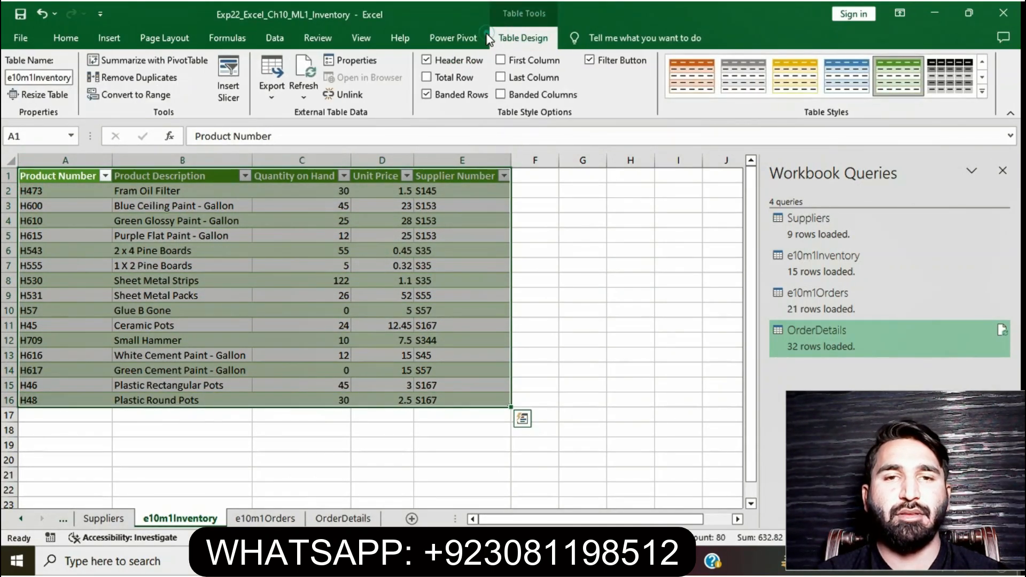
pyautogui.click(452, 37)
pyautogui.click(159, 83)
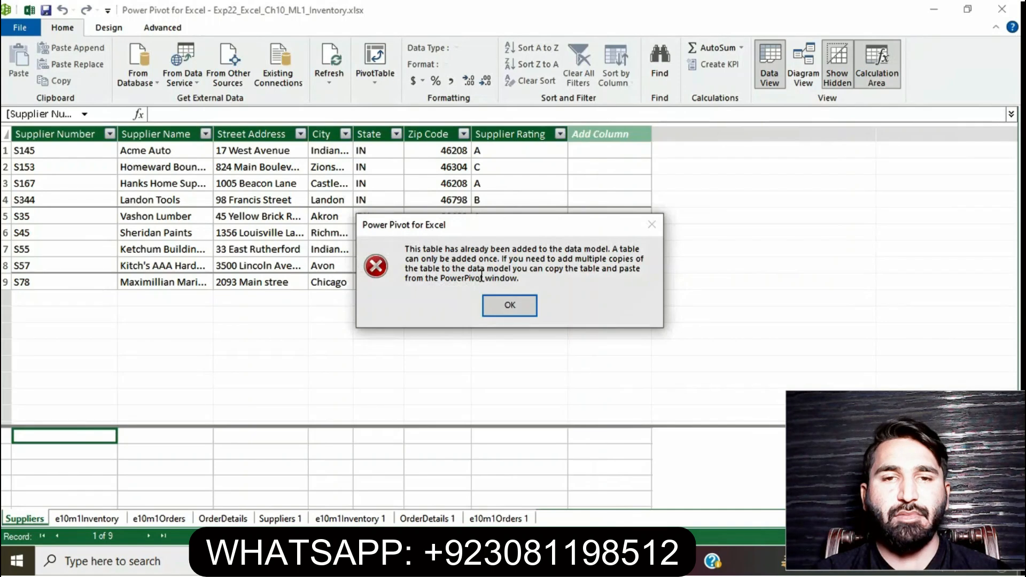
pyautogui.click(510, 307)
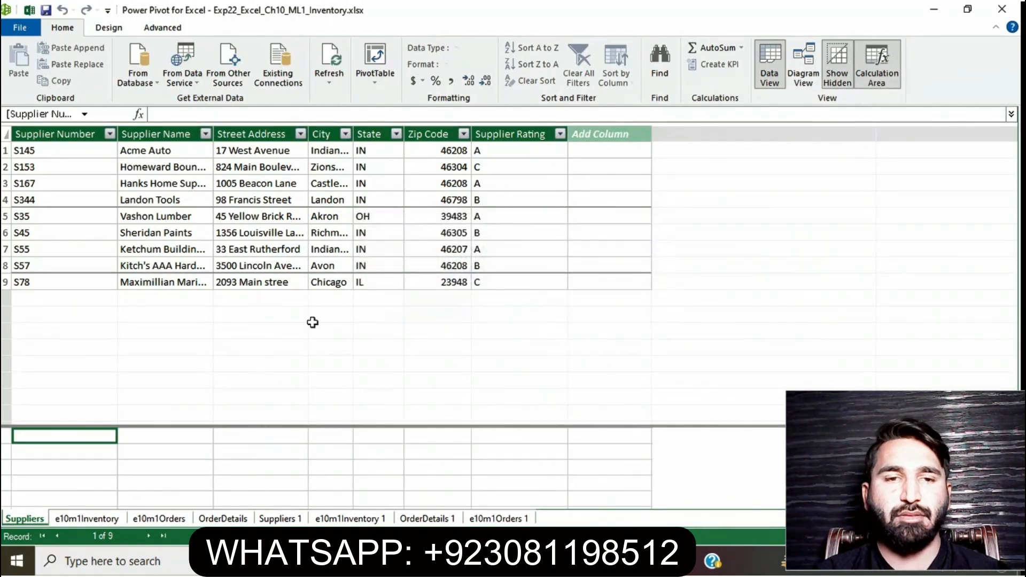
# Copy the column name Total Value of Inventory from the step 9 instruction
pyautogui.click(291, 167)
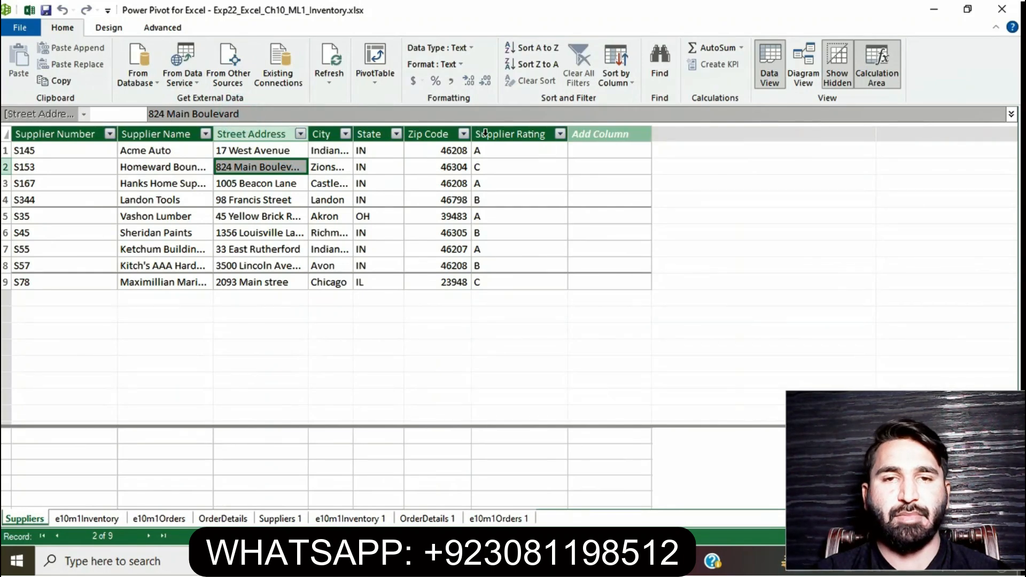
pyautogui.click(595, 134)
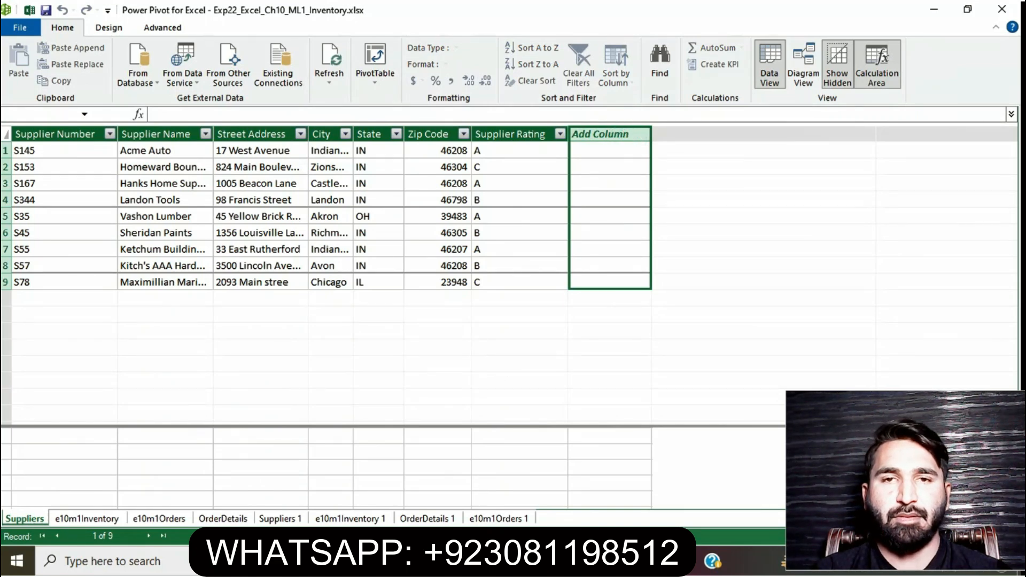
pyautogui.hotkey('alt', 'Tab')
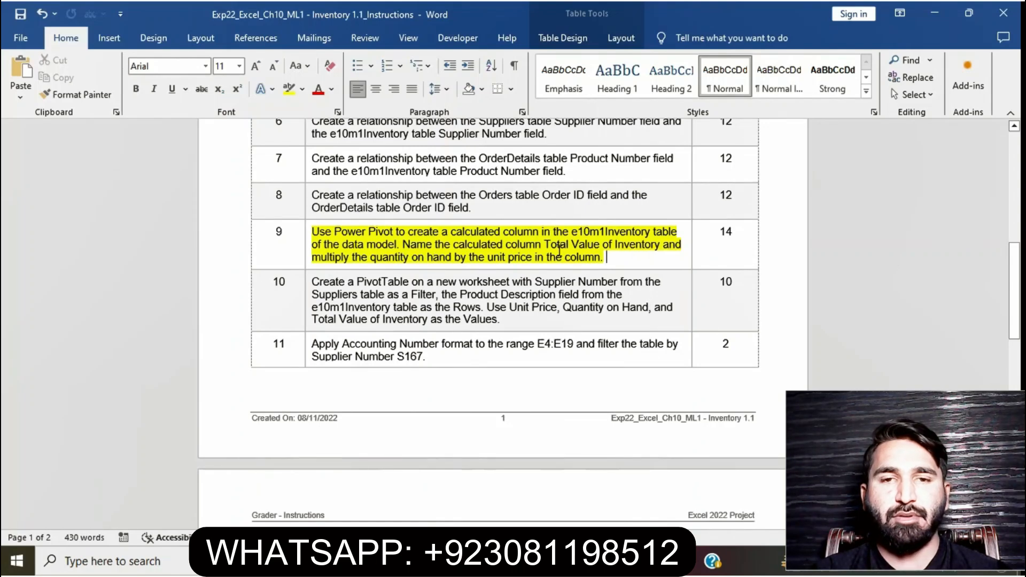
pyautogui.moveTo(544, 246); pyautogui.dragTo(661, 248)
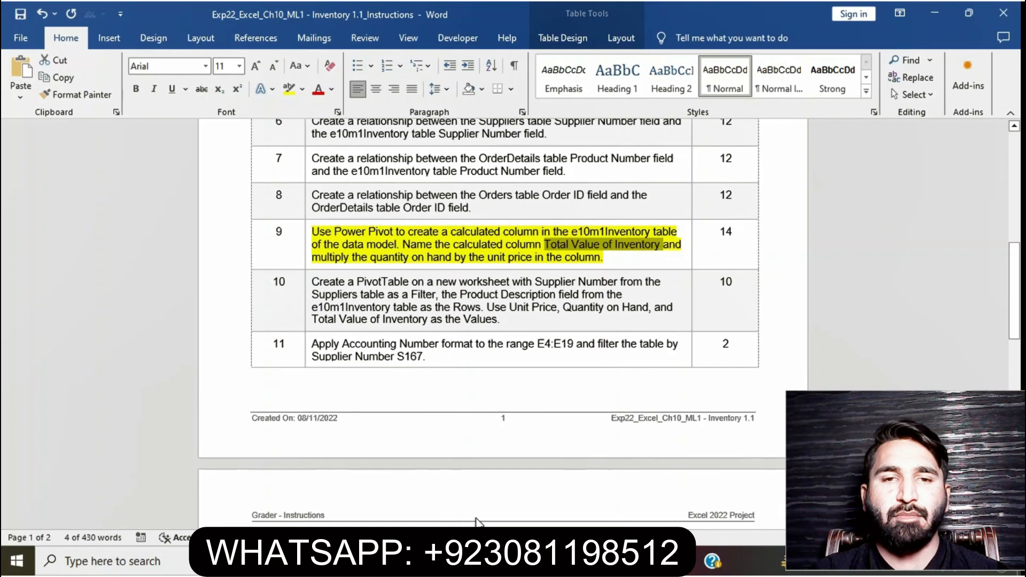
# Add a new column named Total Value of Inventory to the Suppliers table in Power Pivot
pyautogui.click(490, 561)
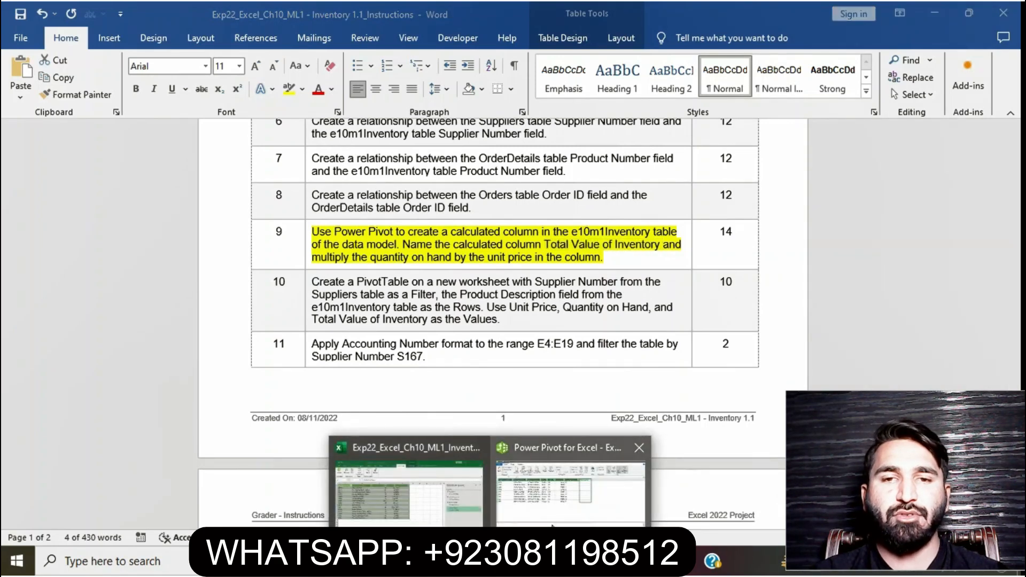
pyautogui.click(570, 483)
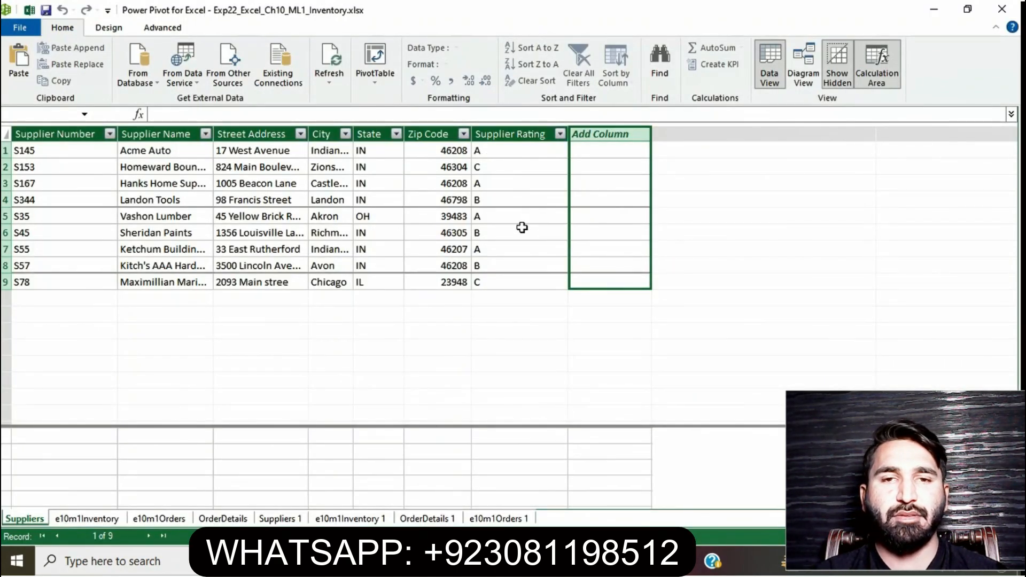
pyautogui.click(114, 28)
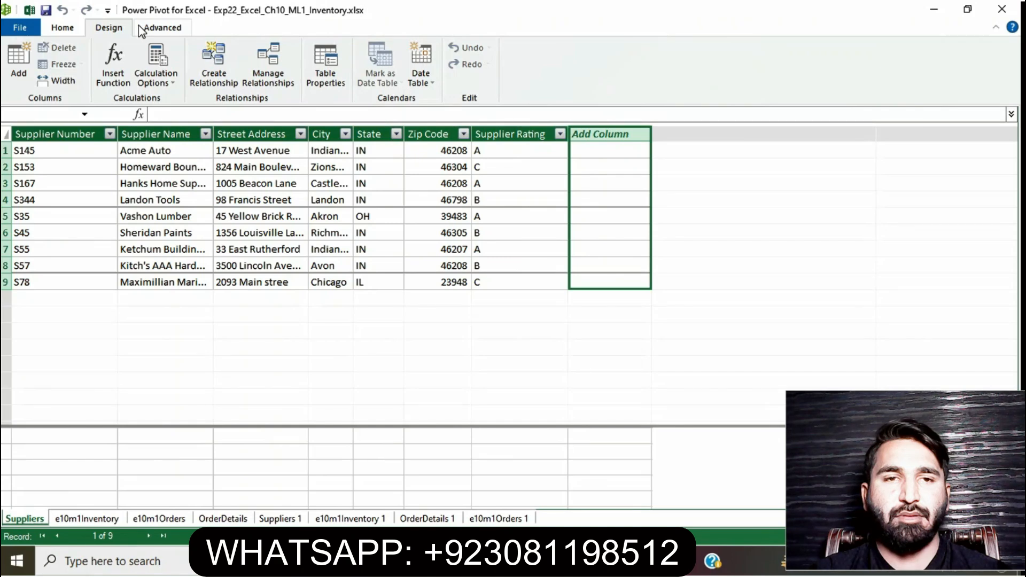
pyautogui.click(176, 84)
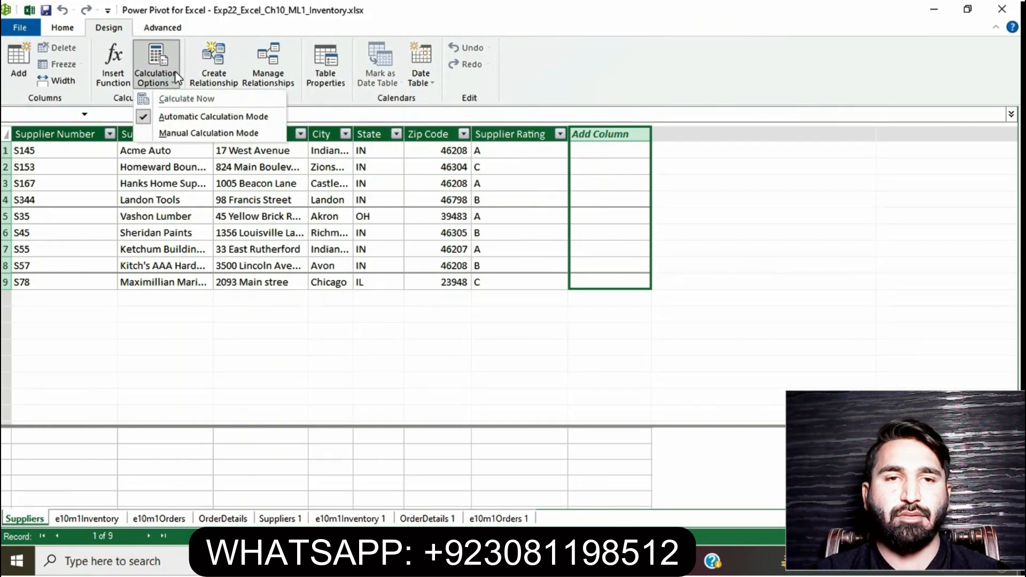
pyautogui.click(78, 26)
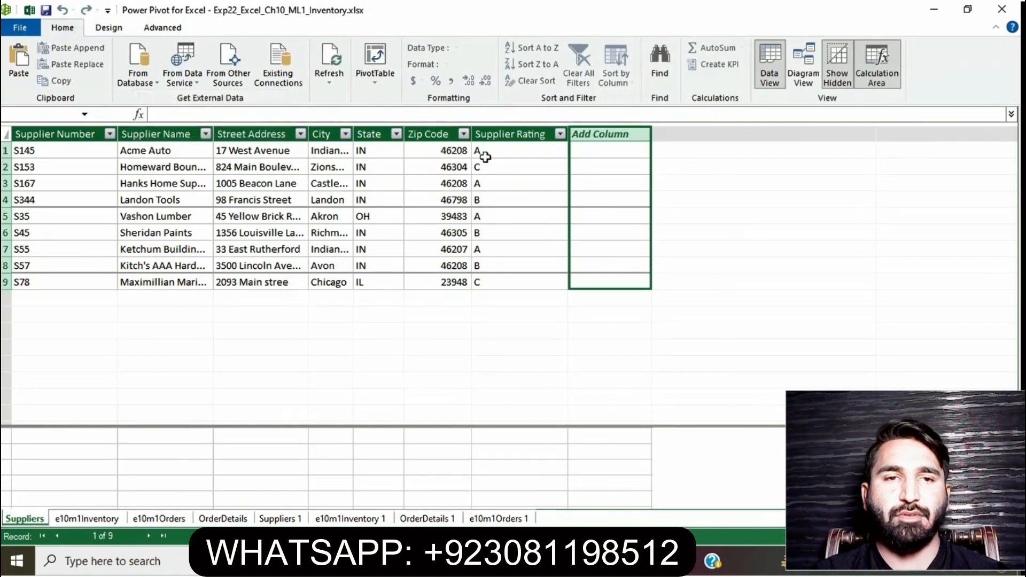
pyautogui.doubleClick(623, 133)
pyautogui.press('BackSpace')
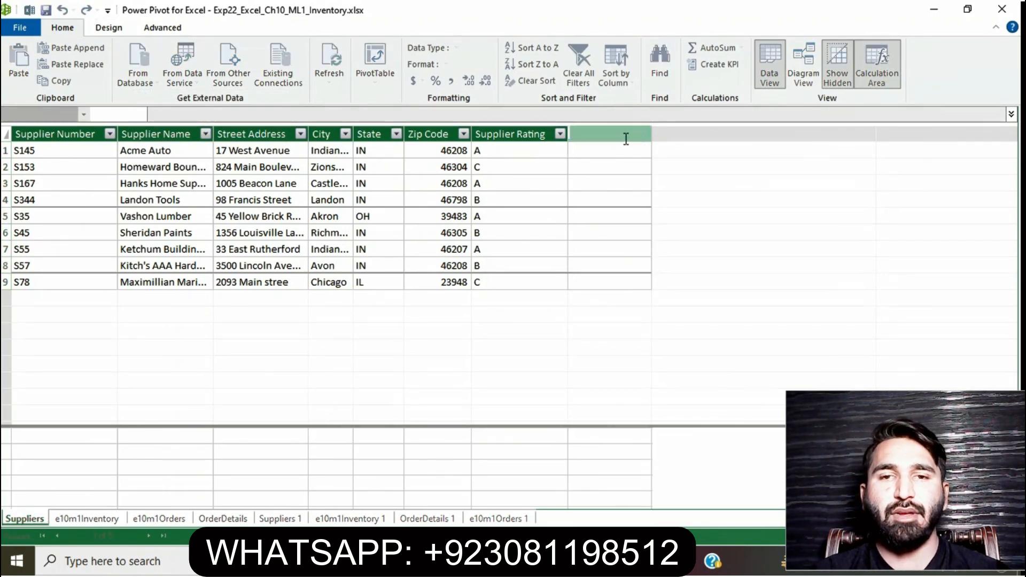
pyautogui.write('Value of Inventory')
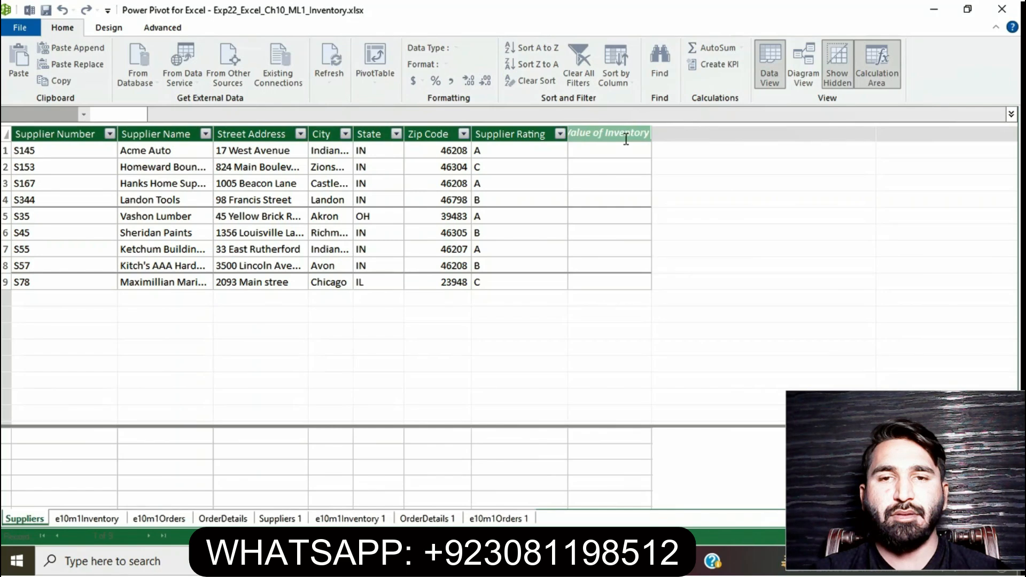
pyautogui.press('Return')
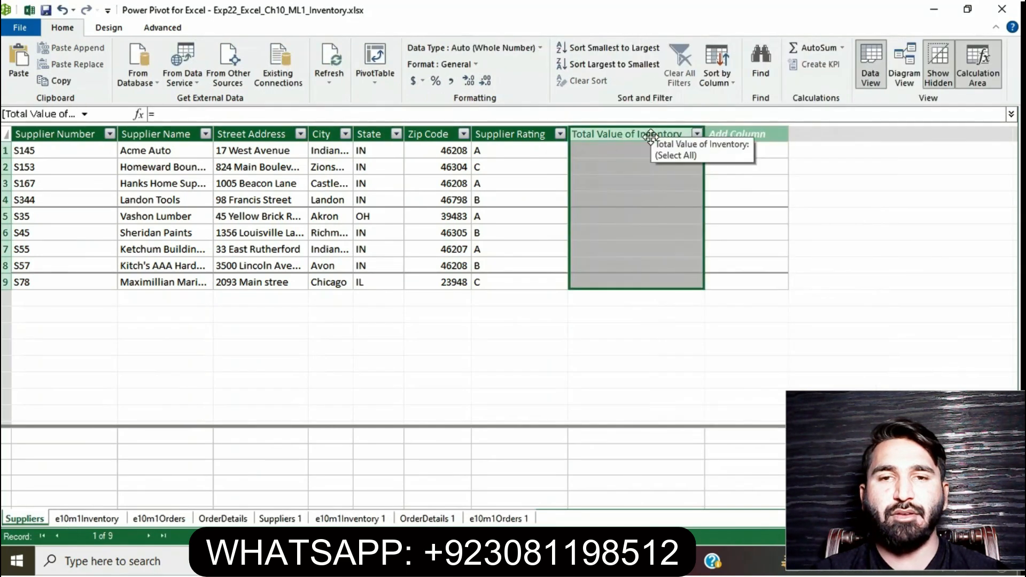
# Start a formula with = in the first cell of the Suppliers table's Total Value of Inventory column
pyautogui.click(711, 168)
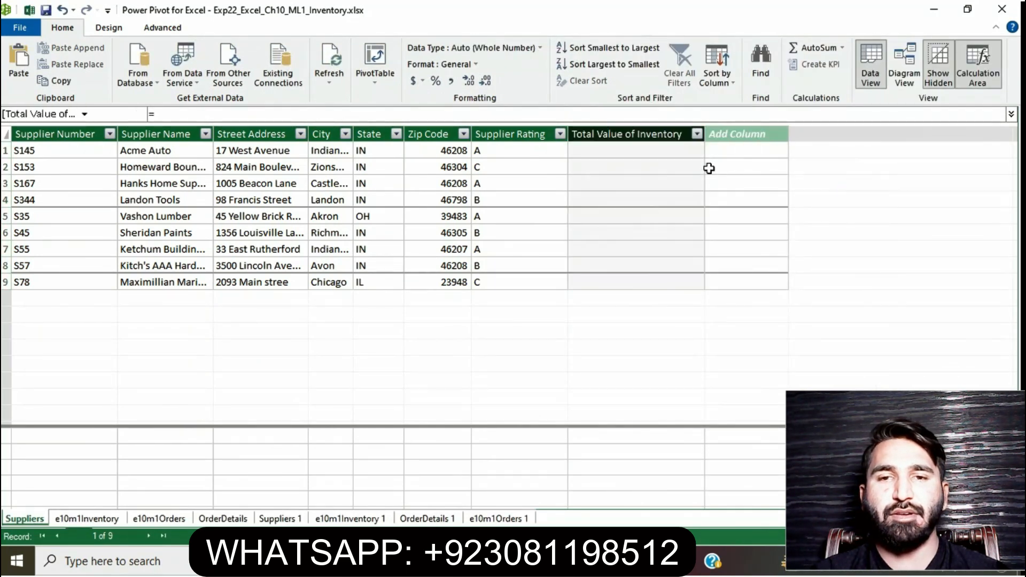
pyautogui.click(653, 150)
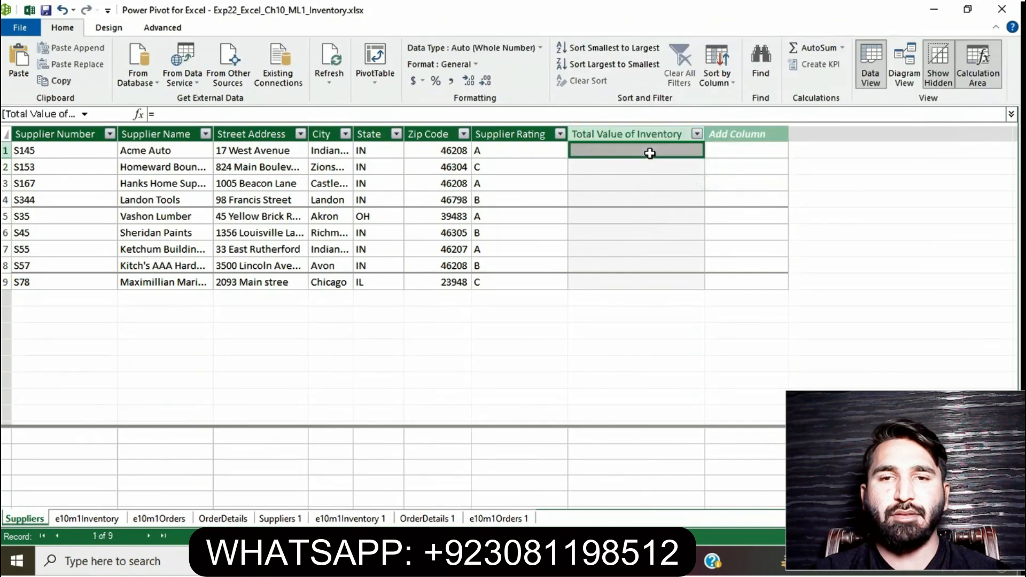
pyautogui.hotkey('alt', 'Tab')
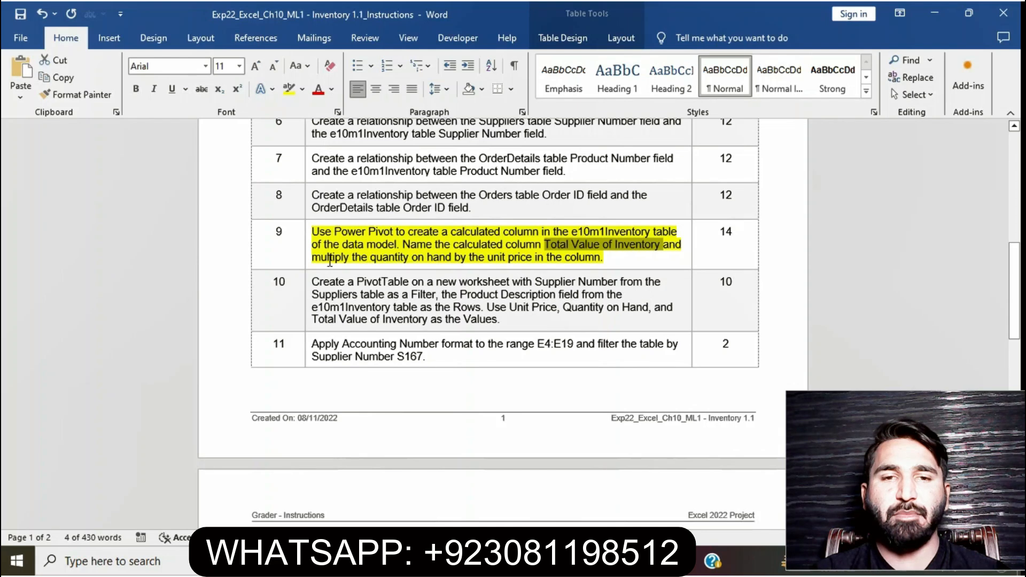
pyautogui.moveTo(319, 259); pyautogui.dragTo(602, 258)
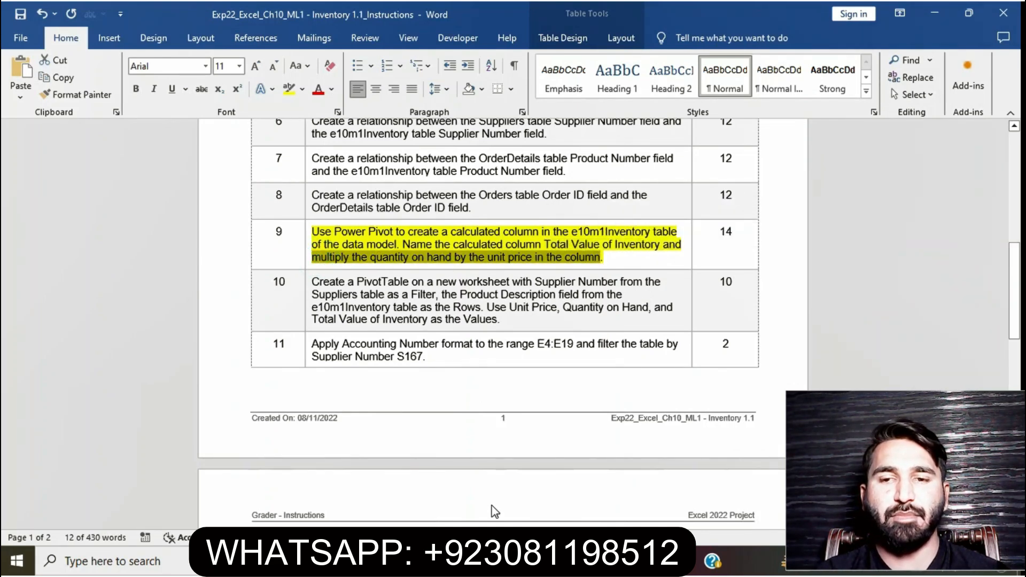
pyautogui.click(490, 562)
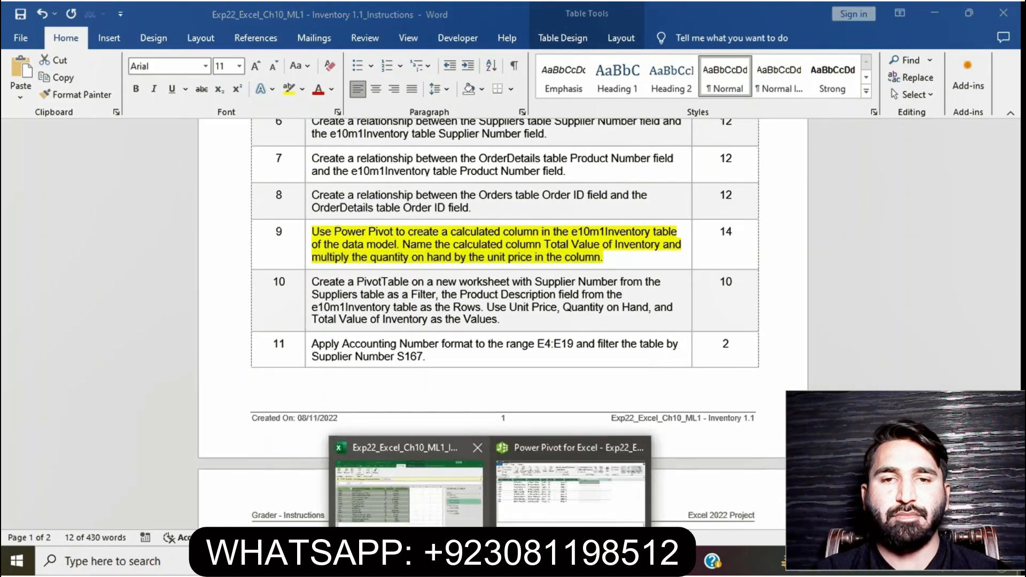
pyautogui.click(551, 512)
pyautogui.click(600, 148)
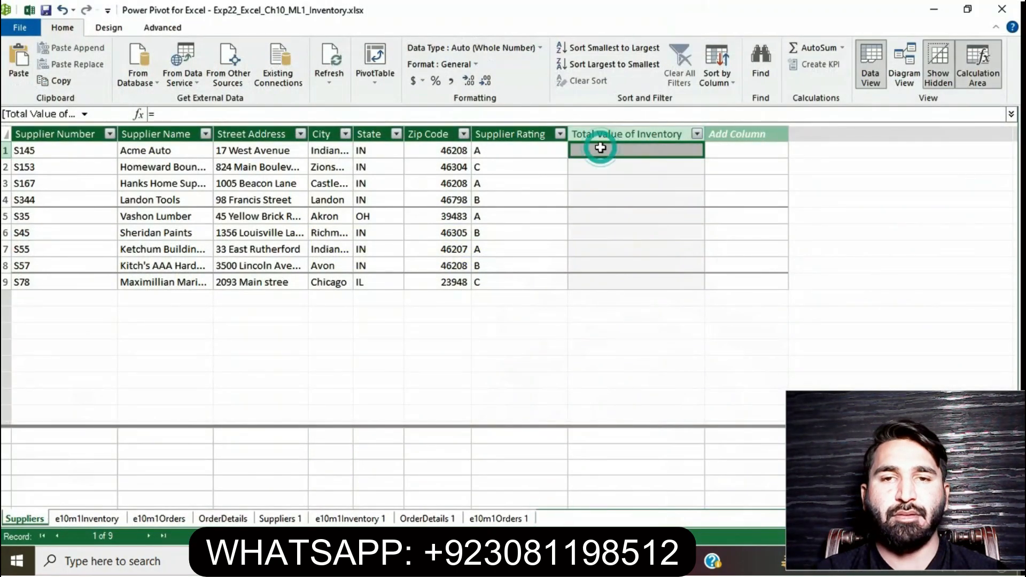
pyautogui.write('=')
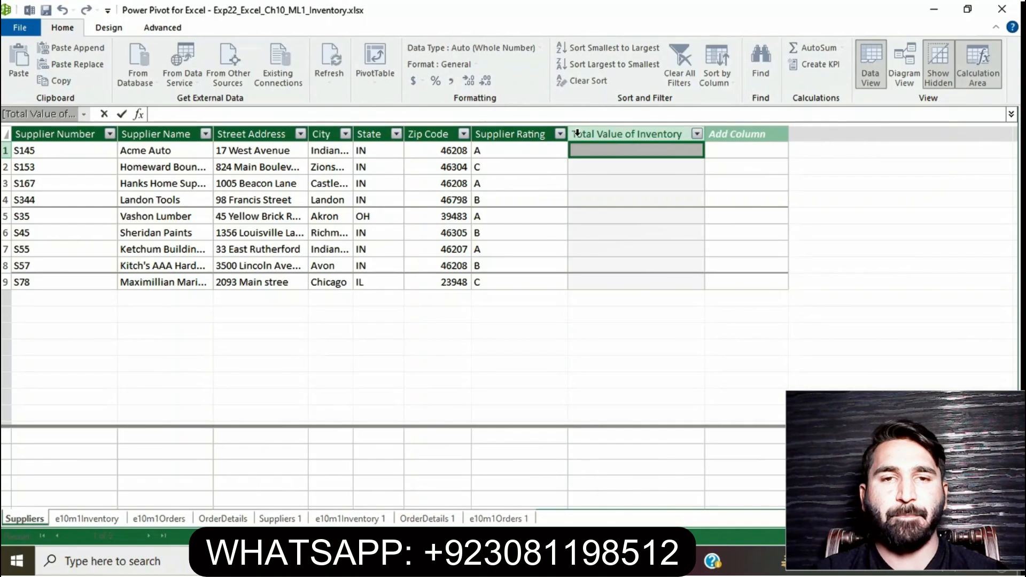
# Delete the Total Value of Inventory column from the Suppliers table
pyautogui.click(616, 134)
pyautogui.press('Delete')
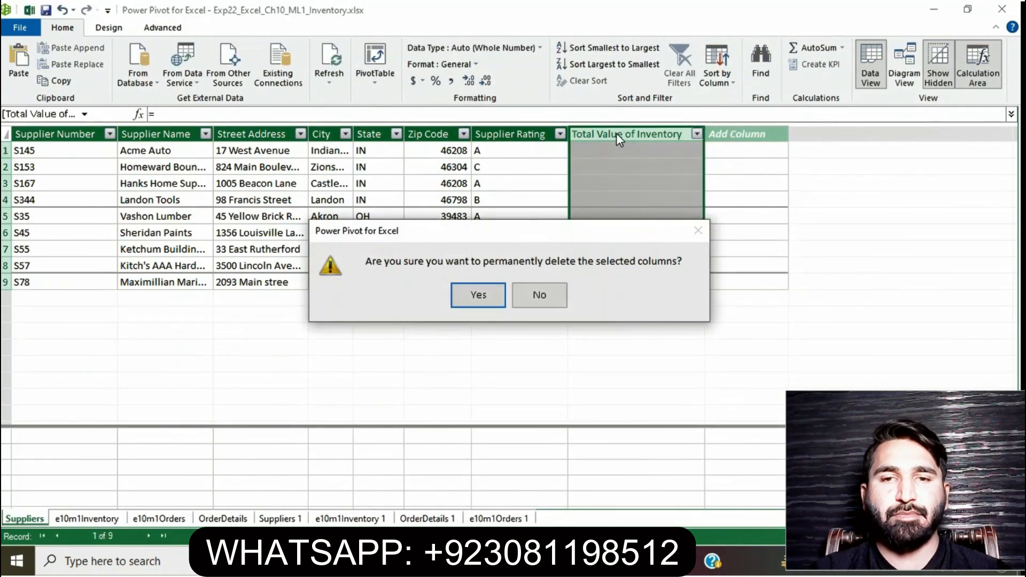
pyautogui.click(480, 294)
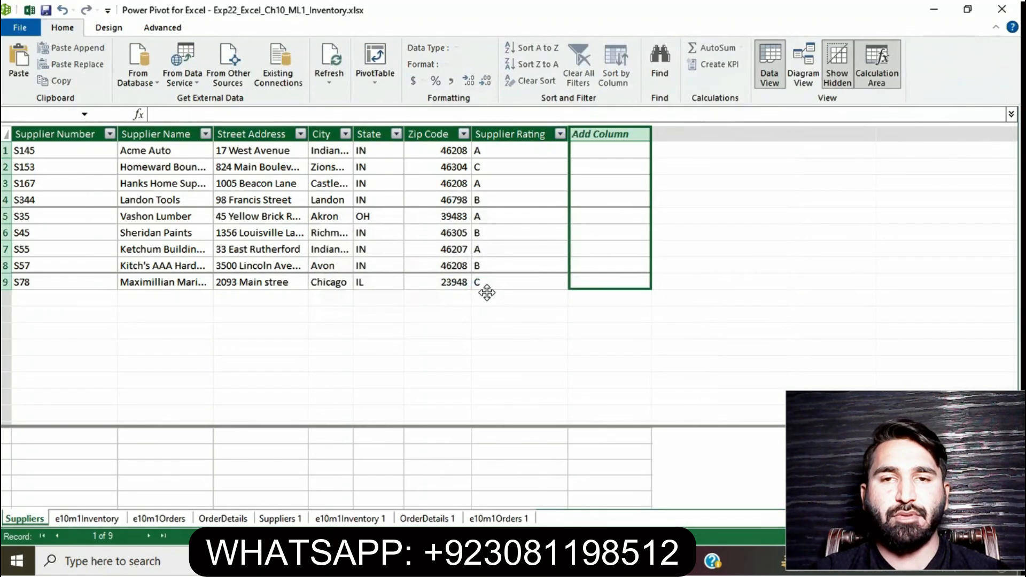
# Switch to the e10m1Inventory table and name its new column Value of Inventory
pyautogui.click(109, 519)
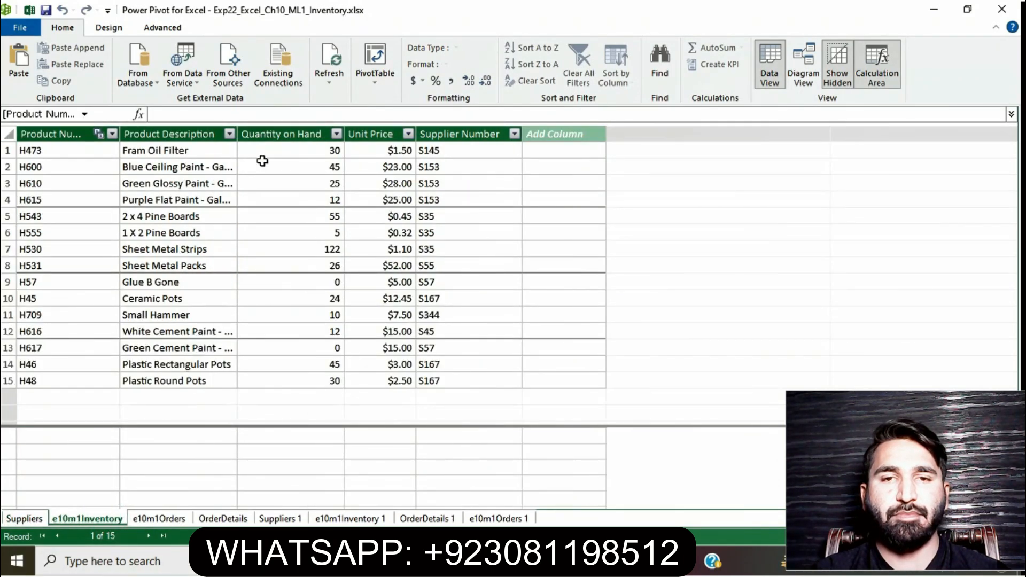
pyautogui.click(550, 135)
pyautogui.doubleClick(565, 136)
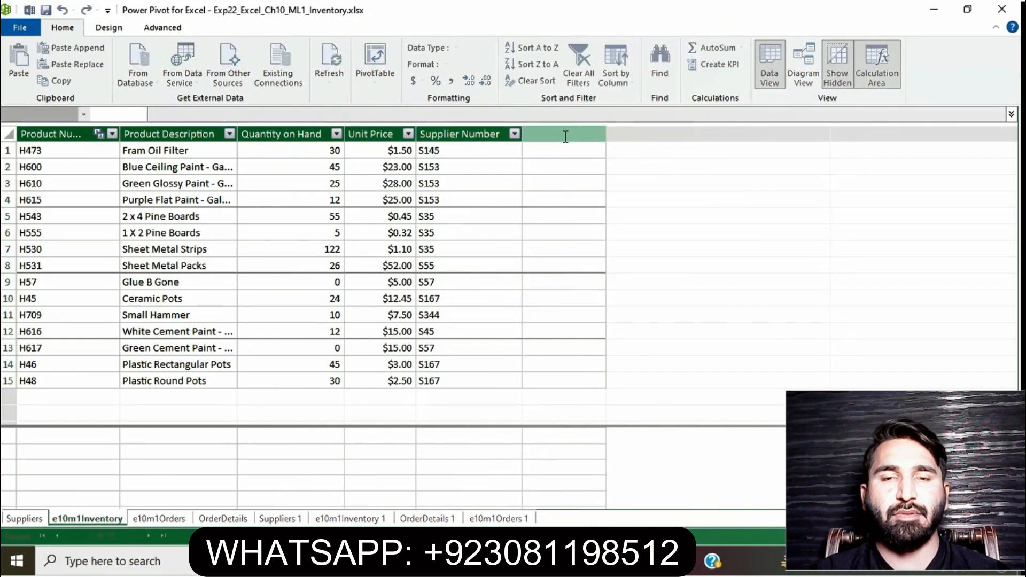
pyautogui.write('Value of Inventory')
pyautogui.press('Return')
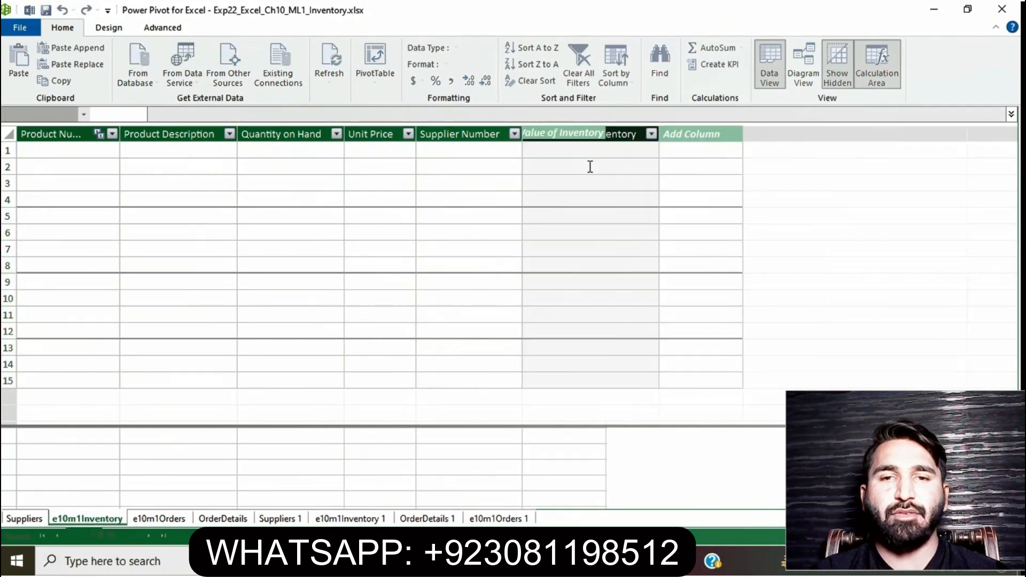
# Try to start the Total Value of Inventory formula by selecting Quantity on Hand cells after entering =
pyautogui.click(595, 149)
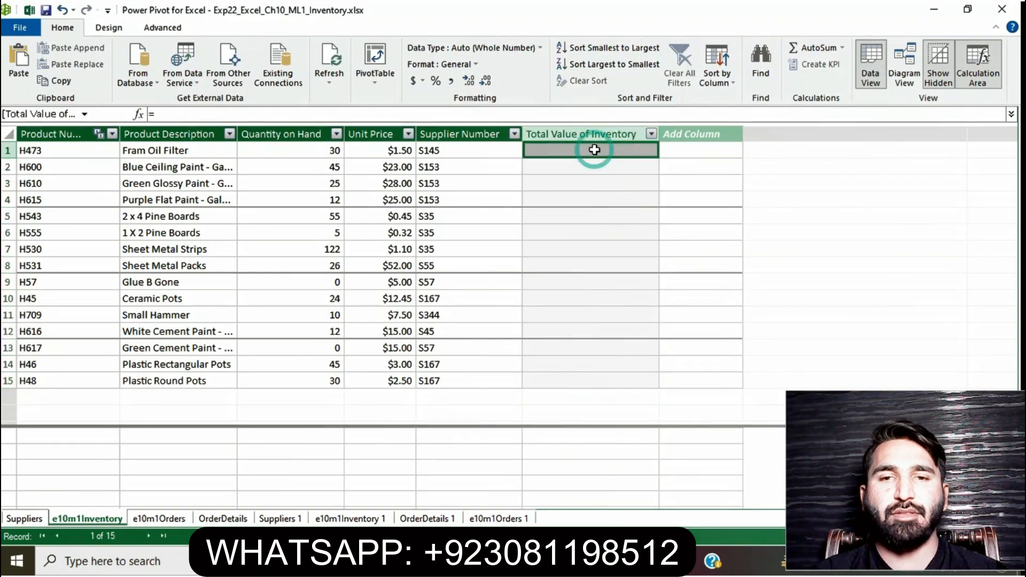
pyautogui.write('=')
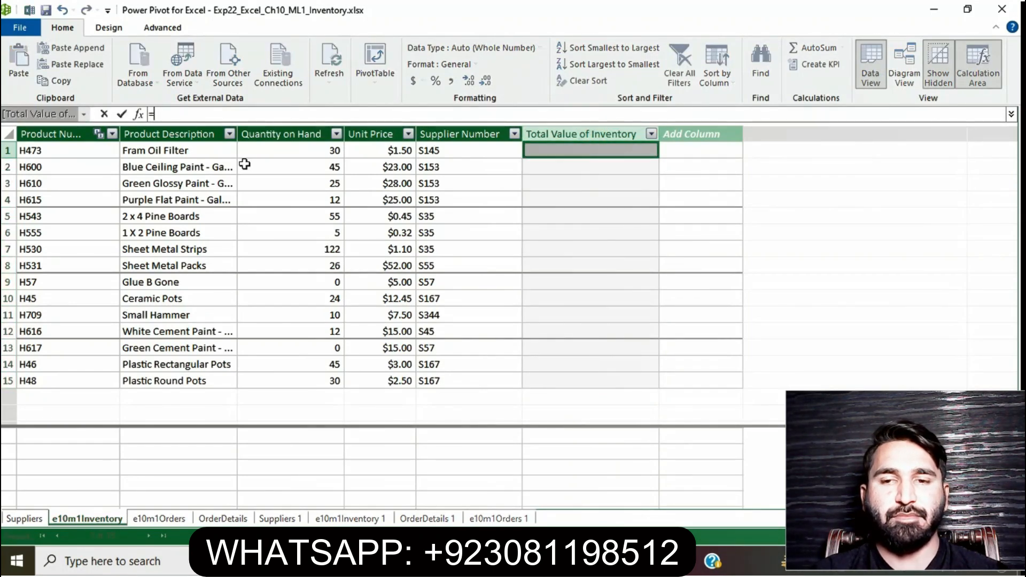
pyautogui.click(289, 150)
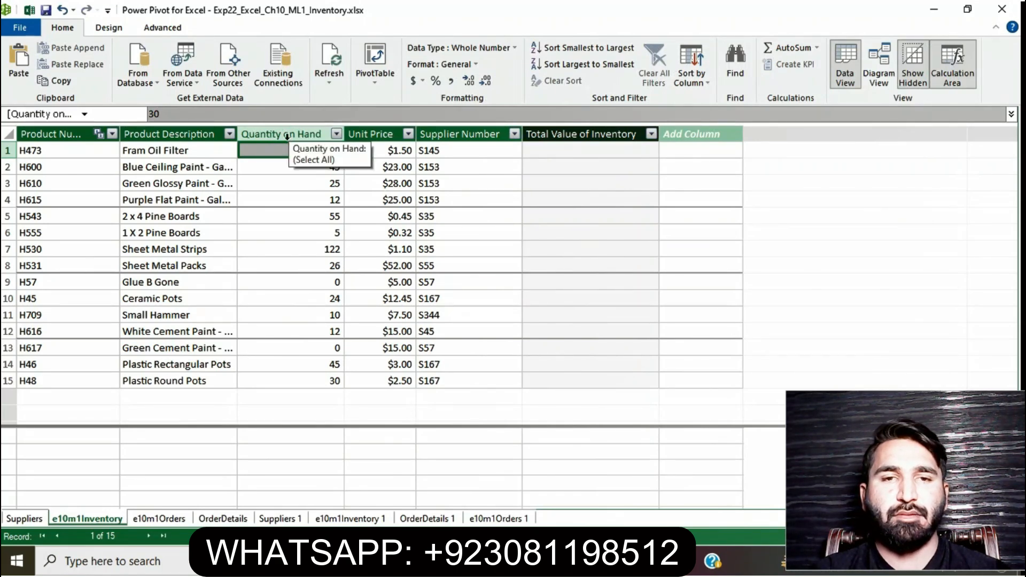
pyautogui.press('Down')
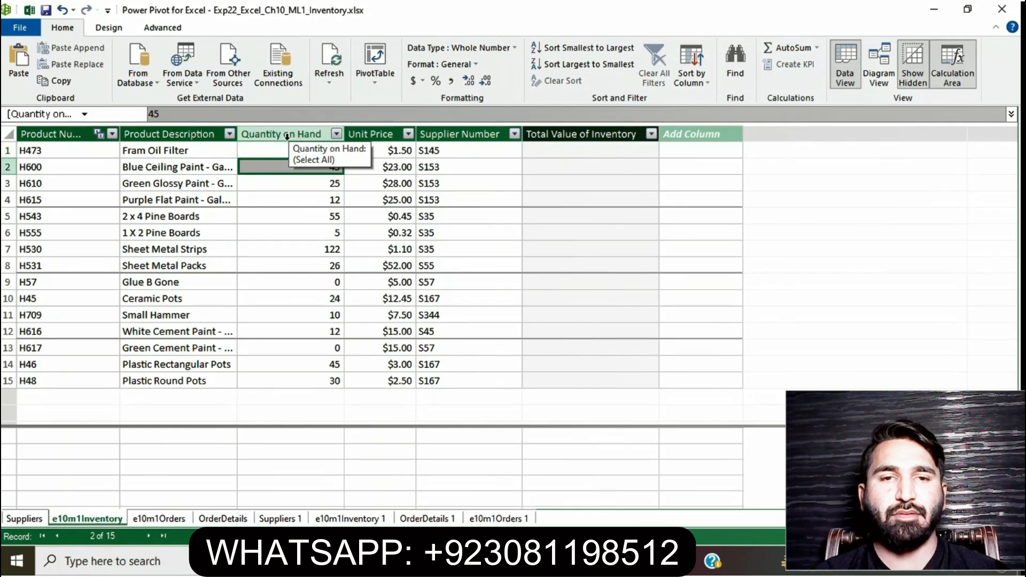
pyautogui.click(564, 149)
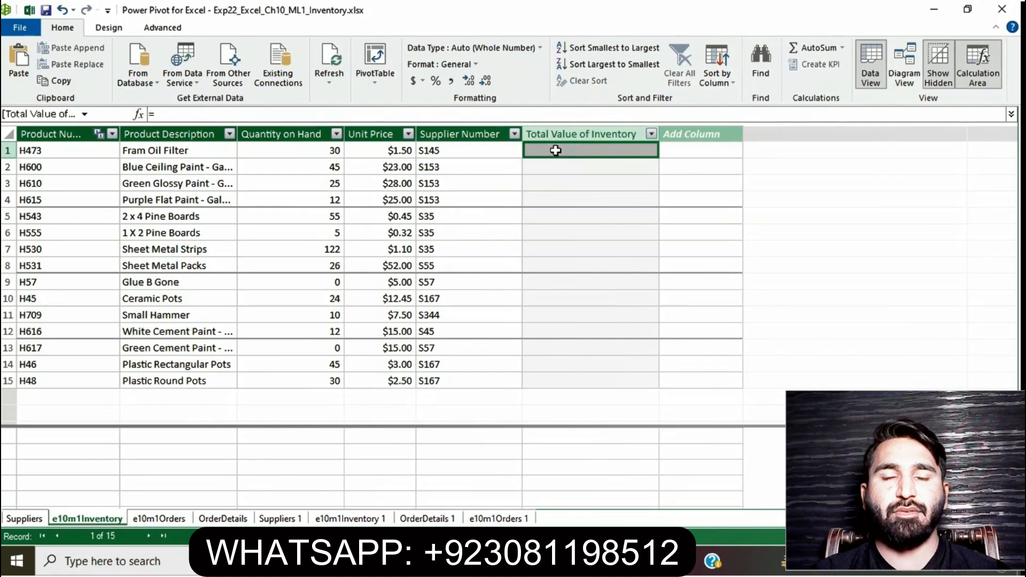
pyautogui.write('=')
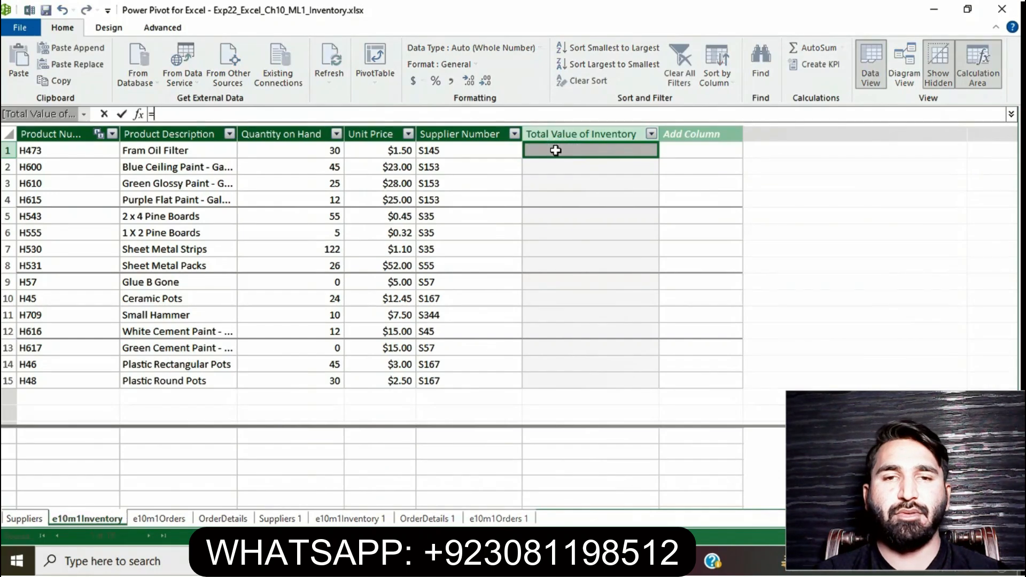
pyautogui.click(311, 149)
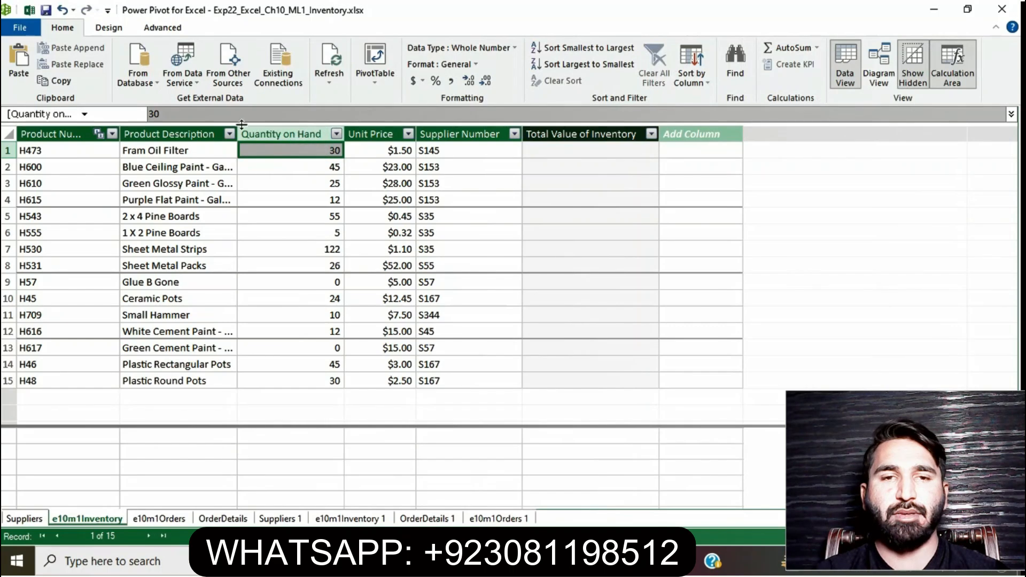
pyautogui.click(305, 133)
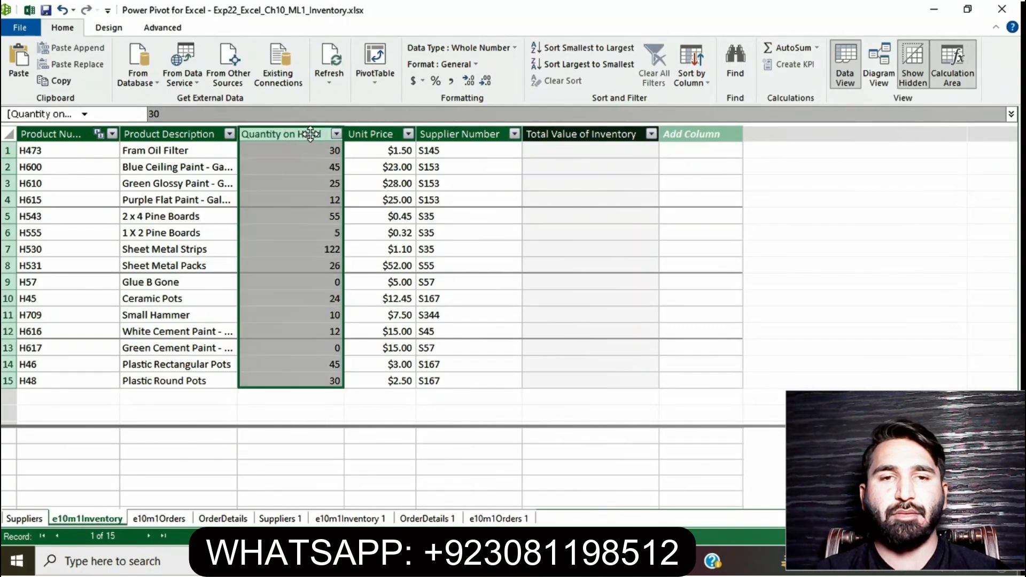
pyautogui.click(548, 134)
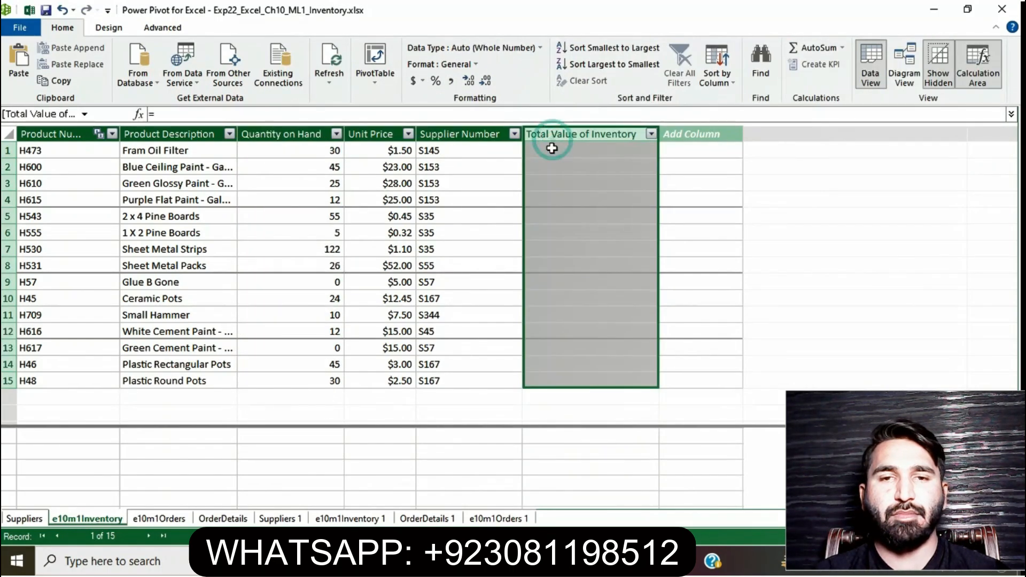
pyautogui.click(686, 184)
pyautogui.click(626, 150)
pyautogui.write('=')
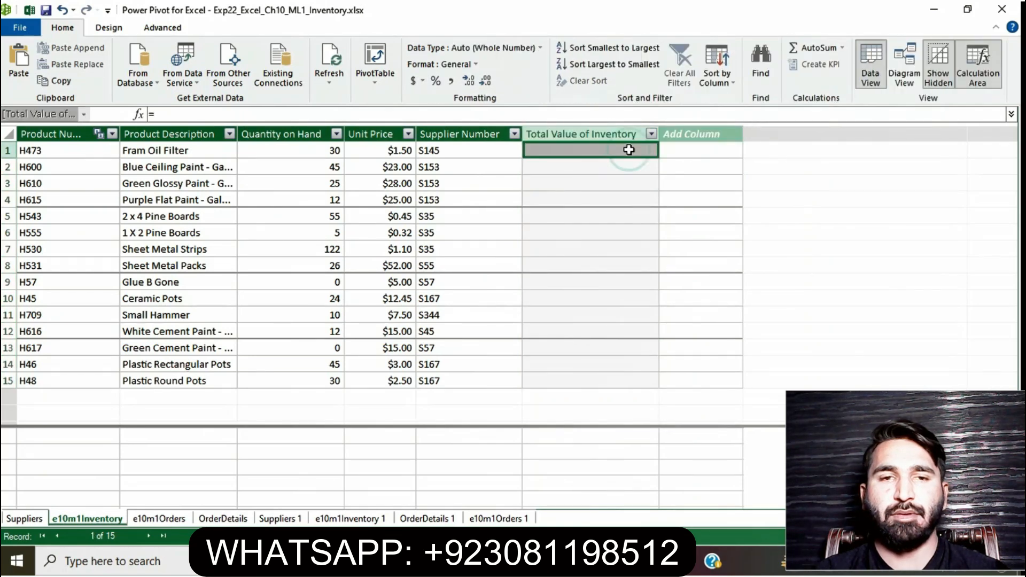
pyautogui.click(298, 134)
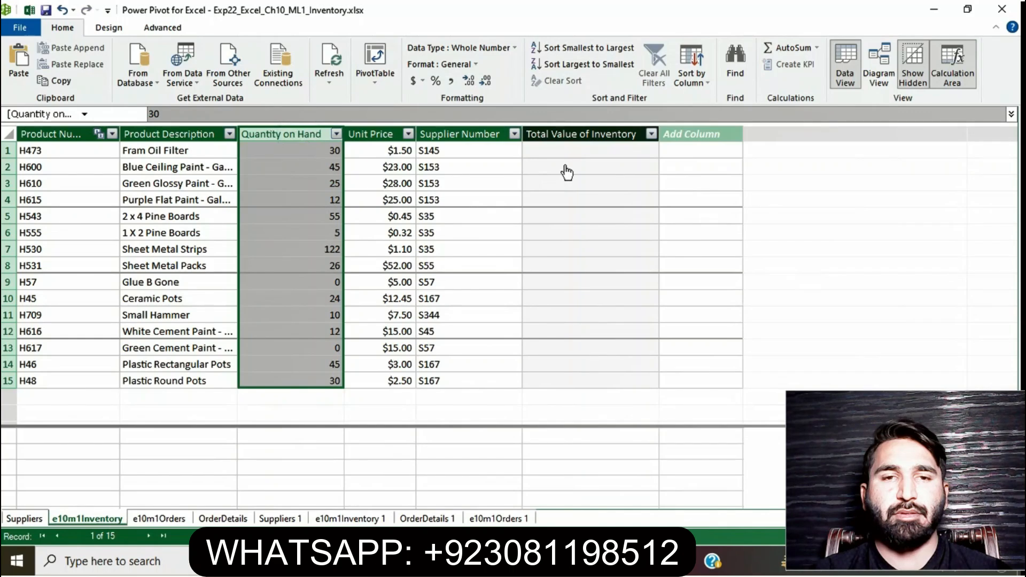
pyautogui.click(581, 152)
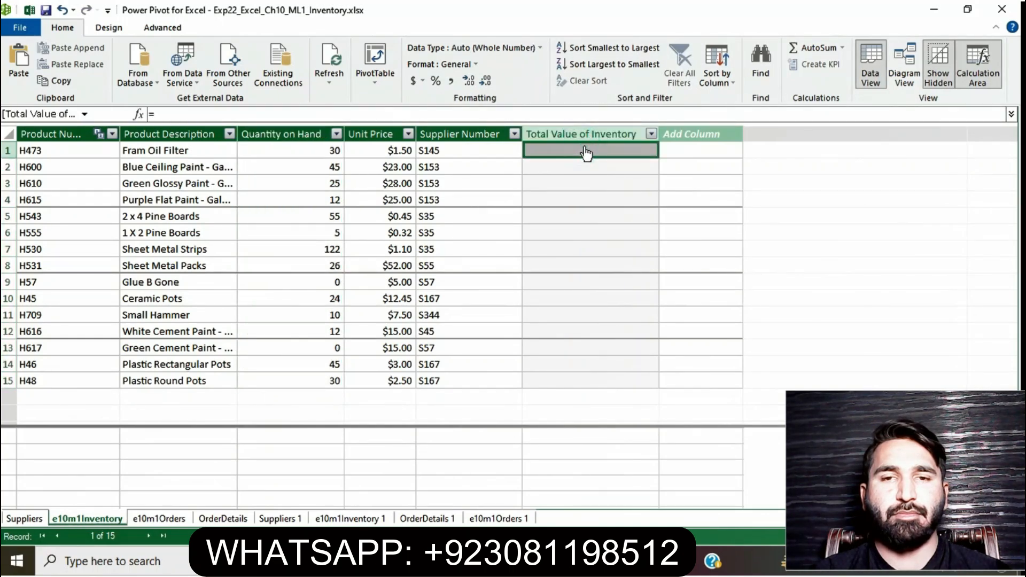
pyautogui.write('=')
pyautogui.click(586, 152)
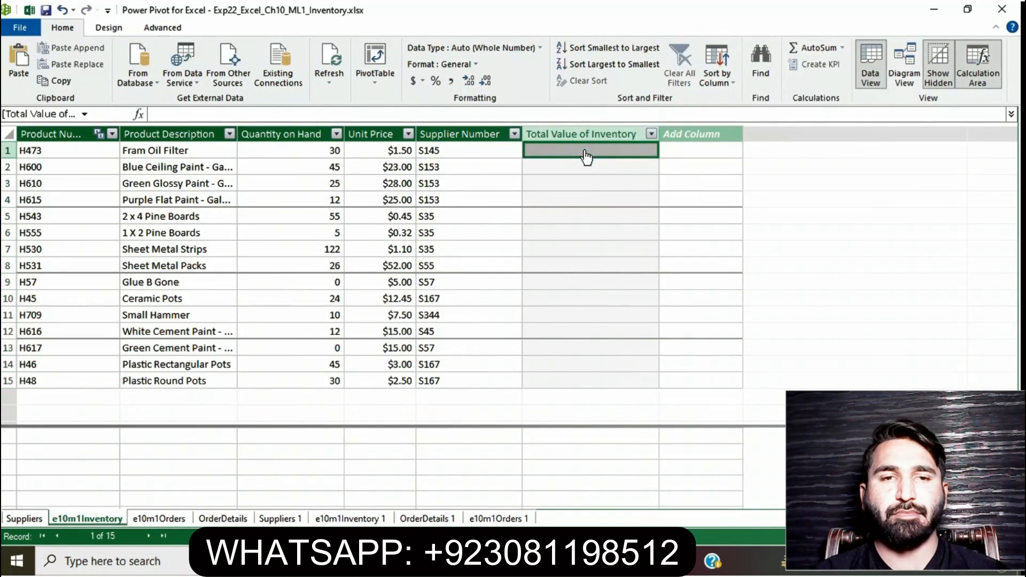
pyautogui.click(614, 180)
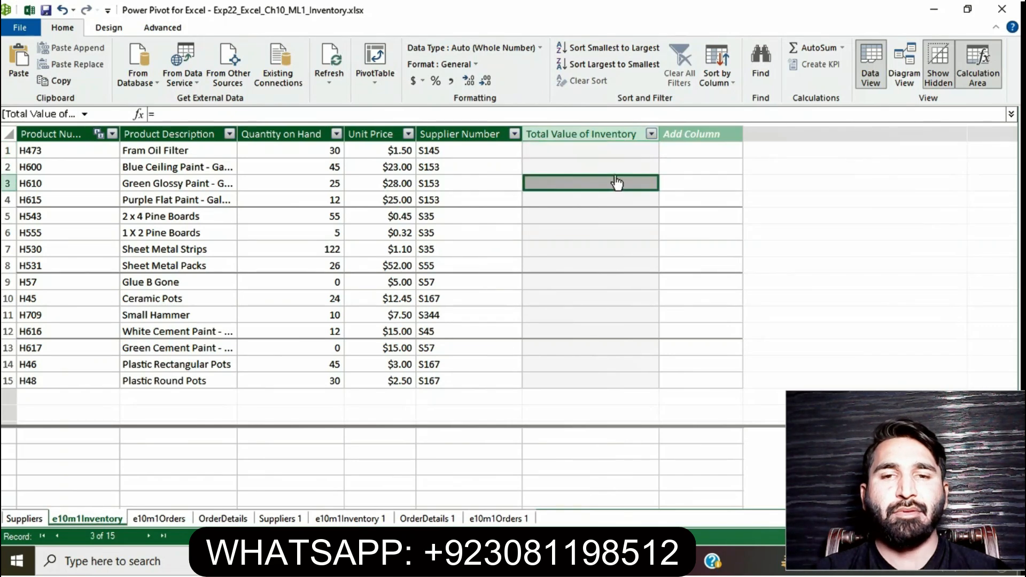
pyautogui.click(704, 168)
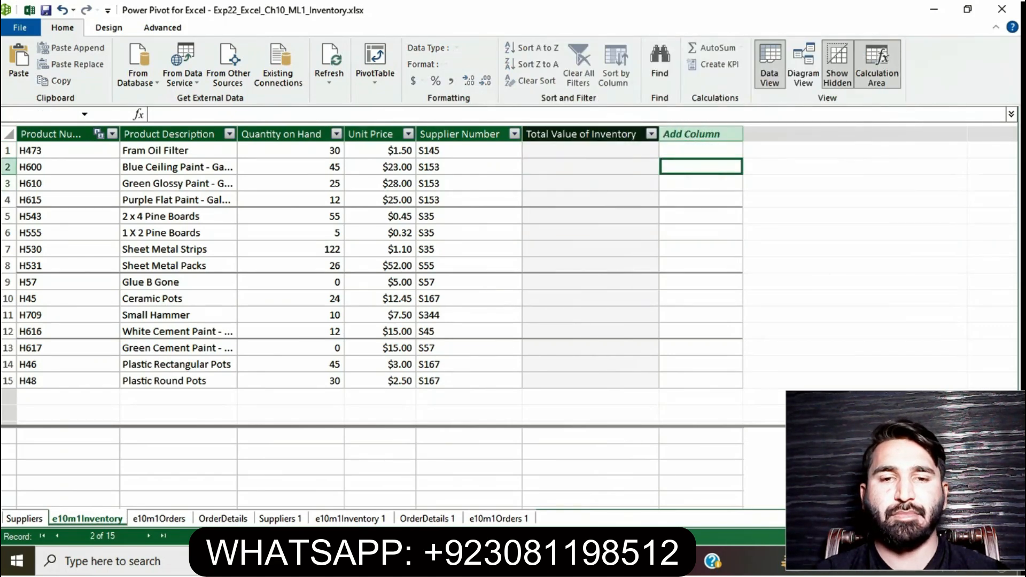
# Review instruction step 9 in the Word instructions document, then return to Power Pivot
pyautogui.click(471, 561)
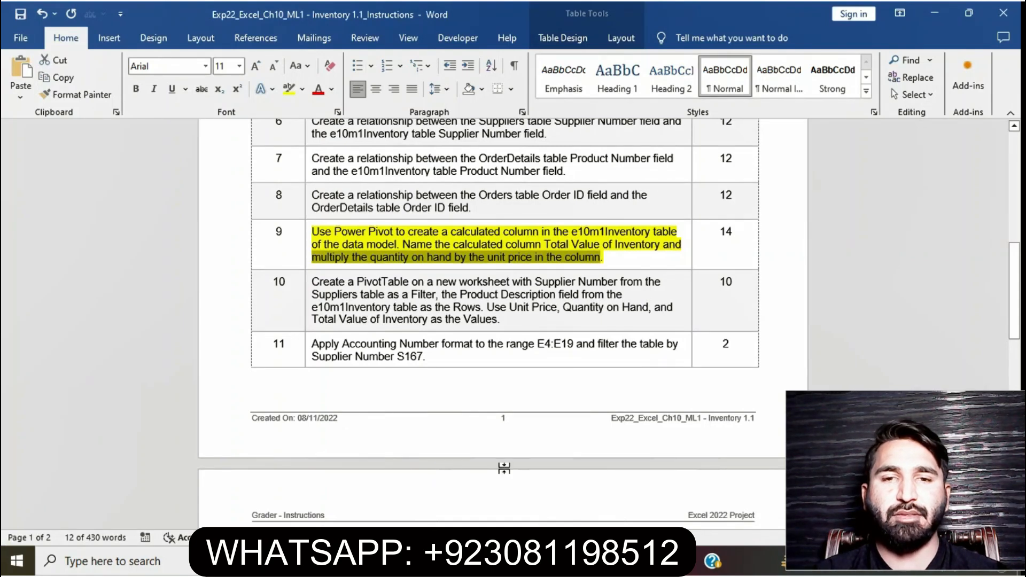
pyautogui.click(507, 561)
pyautogui.click(555, 510)
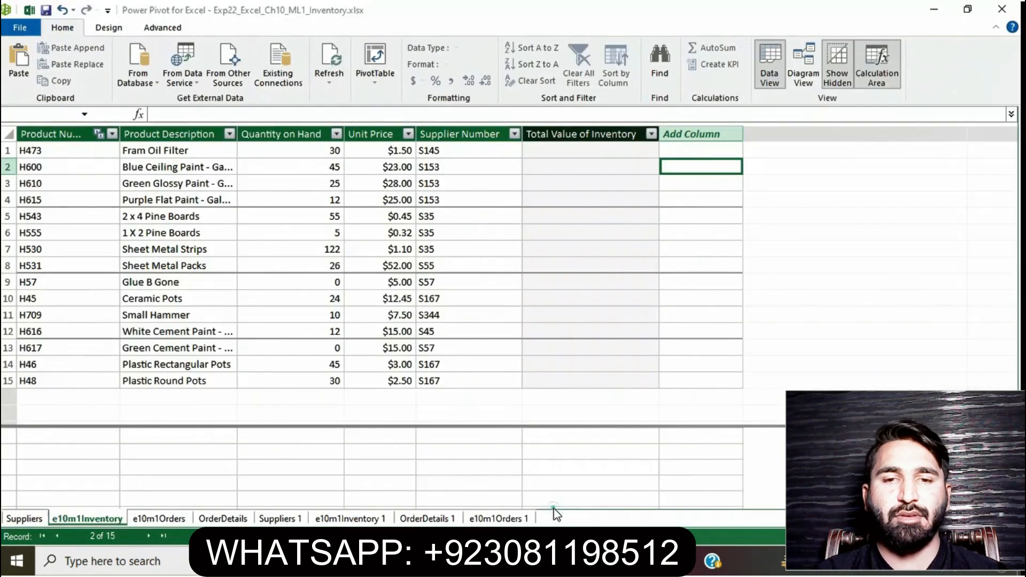
# Enter the formula =[Quantity on Hand]*[Unit Price] in the Total Value of Inventory column of e10m1Inventory
pyautogui.click(597, 151)
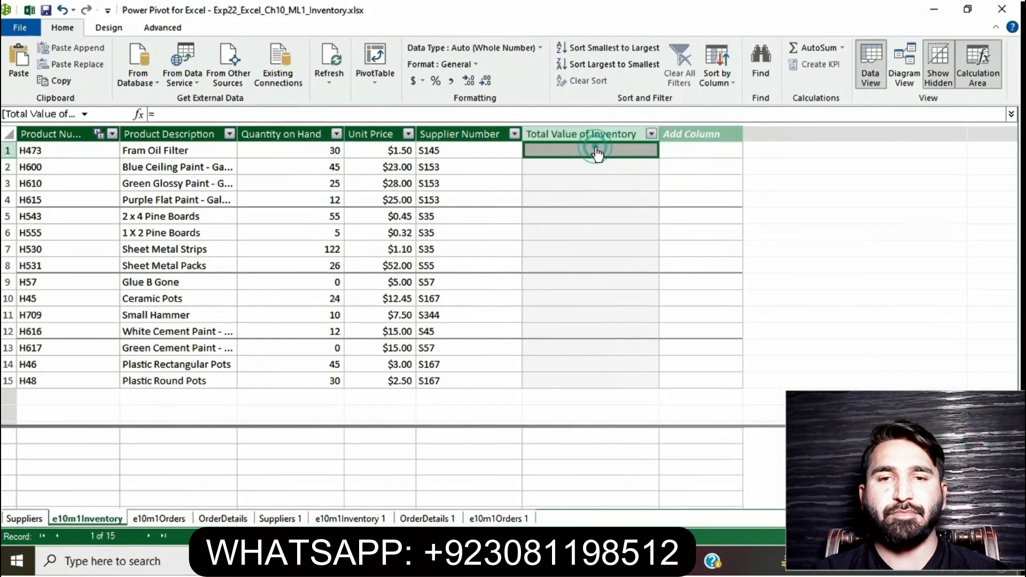
pyautogui.write('=')
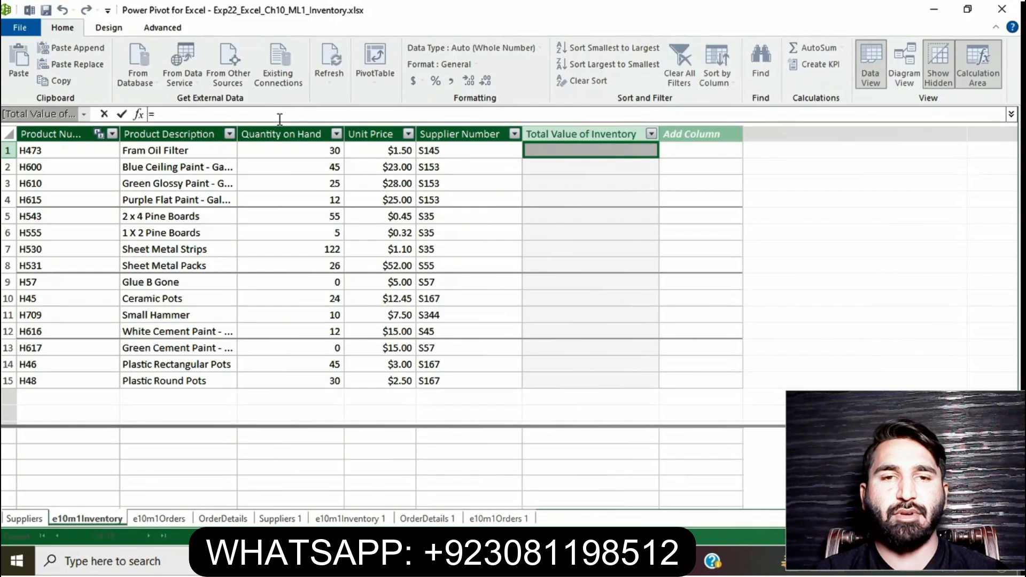
pyautogui.write('Q')
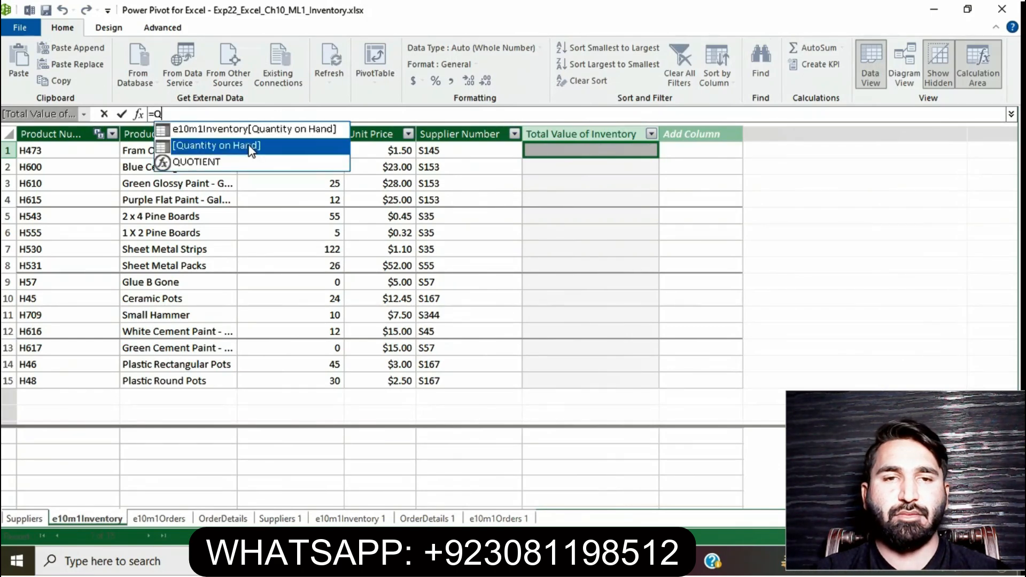
pyautogui.doubleClick(262, 145)
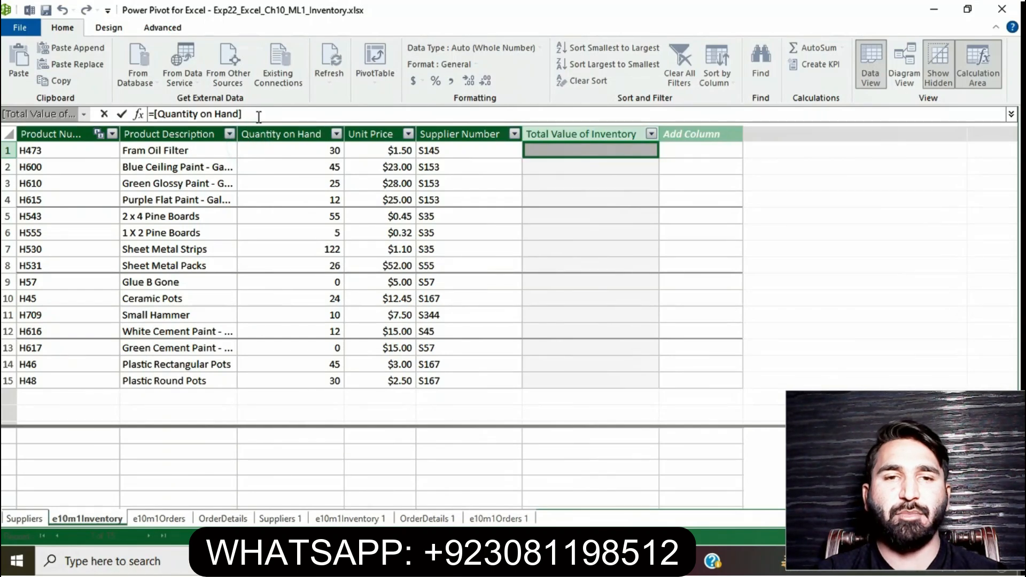
pyautogui.write('*')
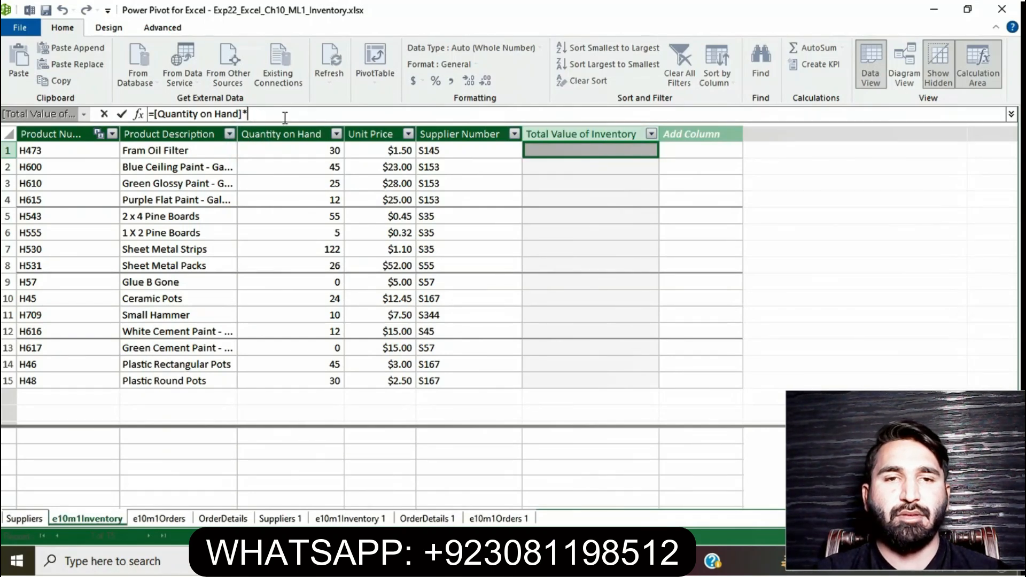
pyautogui.write('UN')
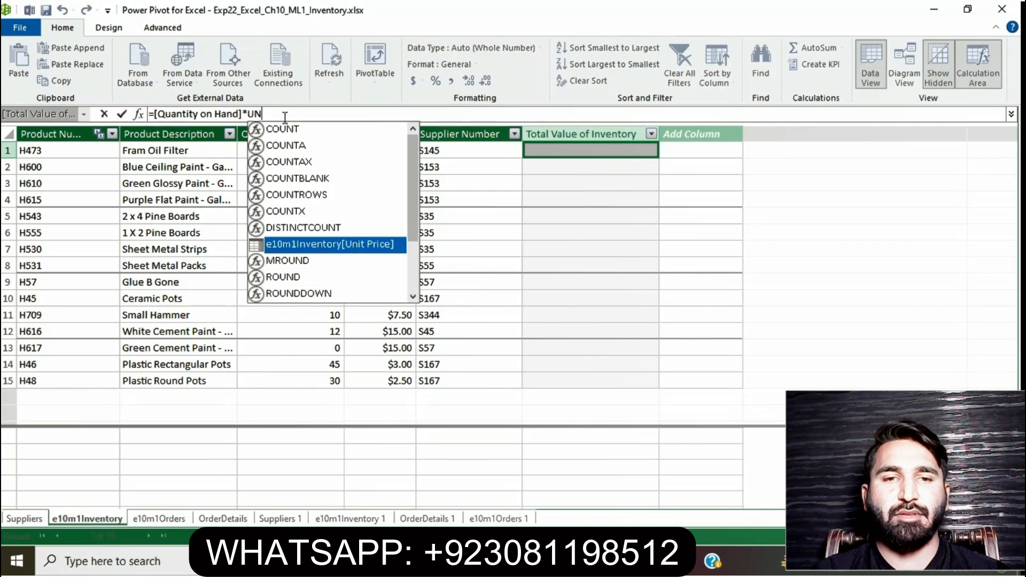
pyautogui.write('I')
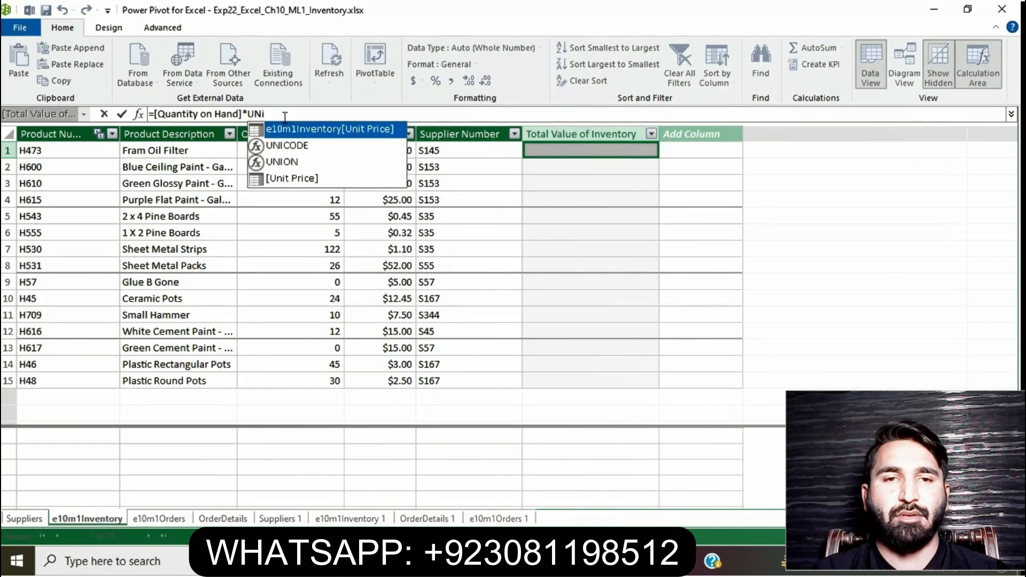
pyautogui.doubleClick(294, 178)
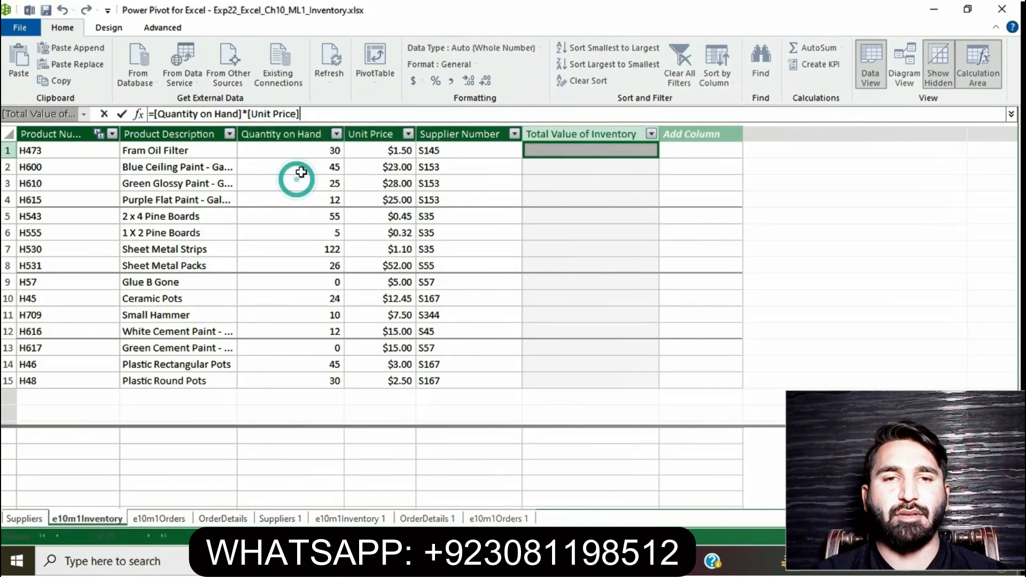
pyautogui.press('Return')
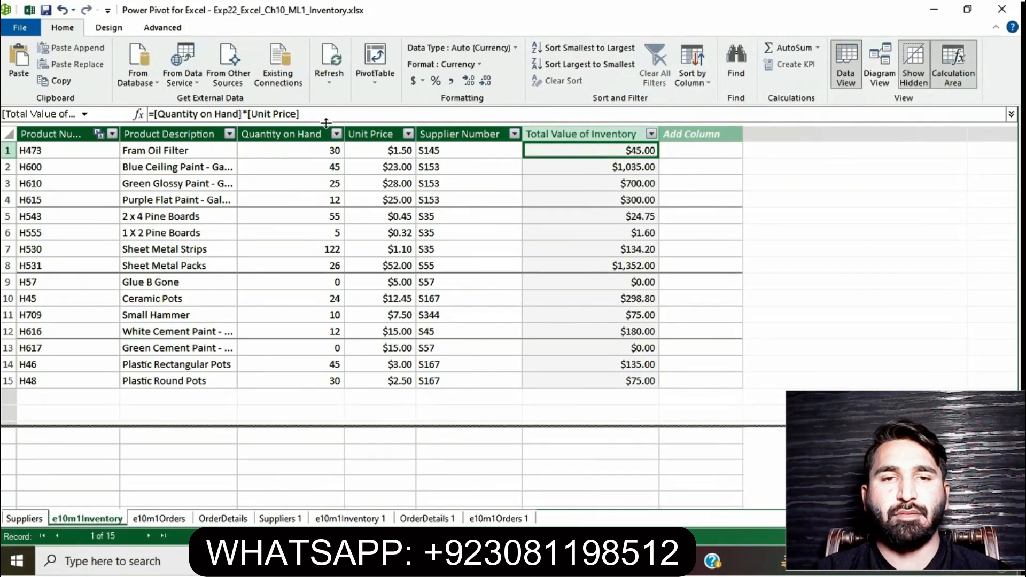
pyautogui.click(671, 248)
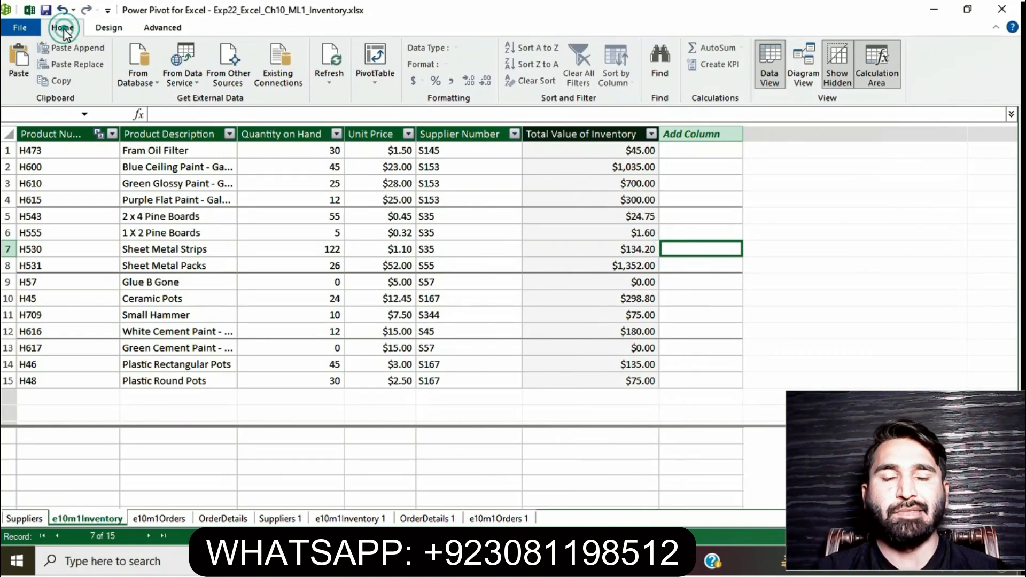
pyautogui.click(31, 31)
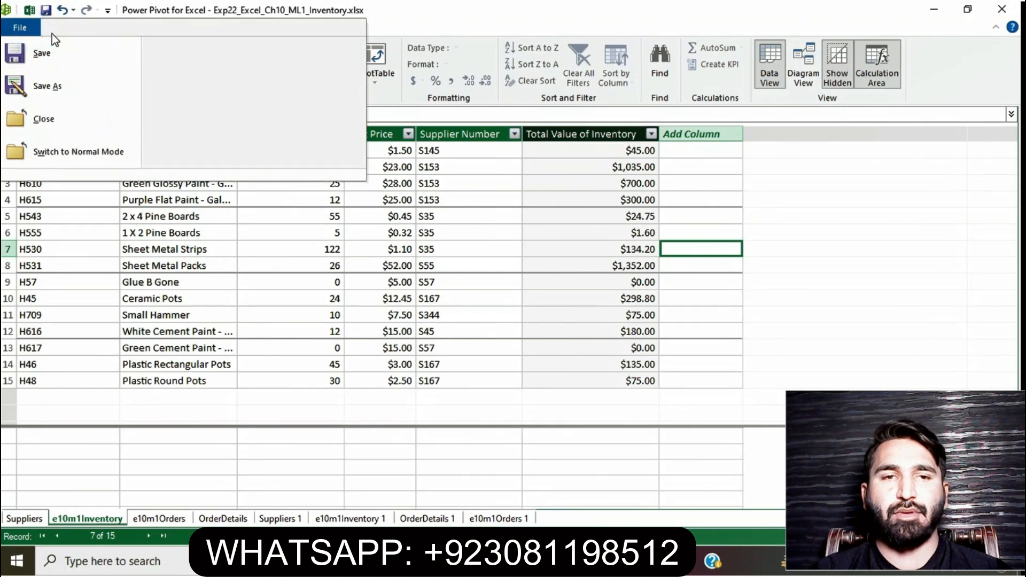
pyautogui.click(424, 219)
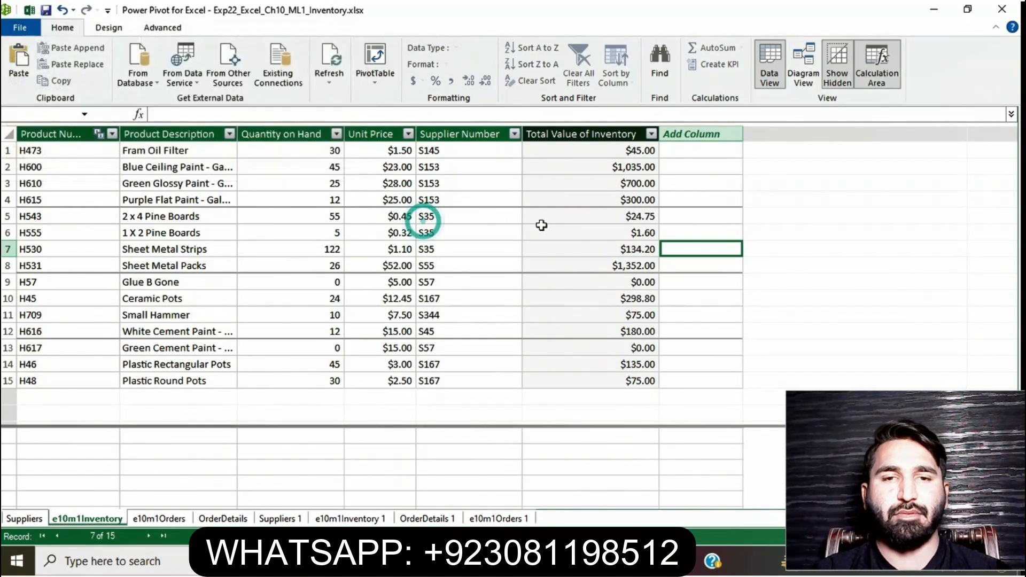
pyautogui.click(794, 262)
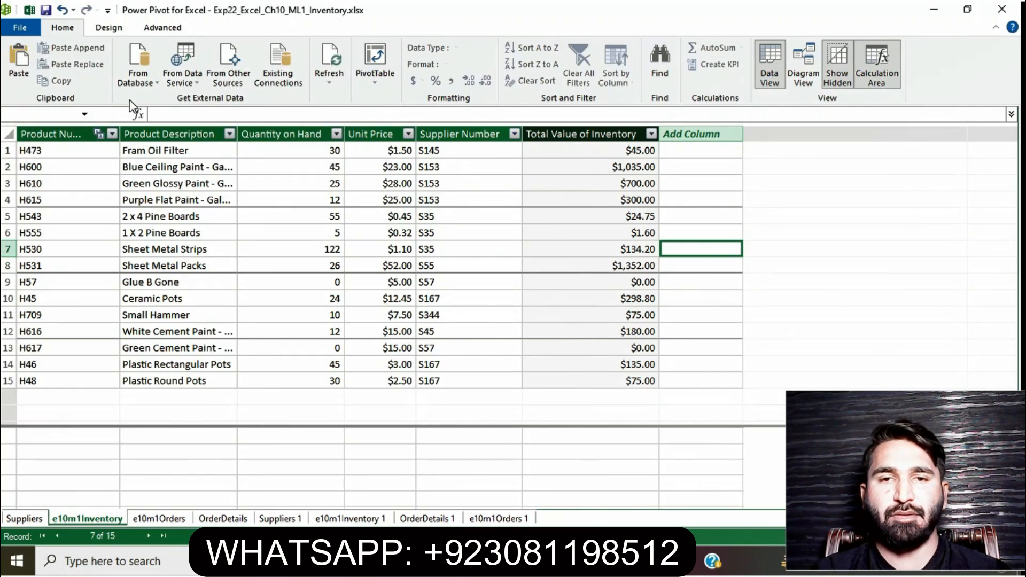
pyautogui.click(158, 79)
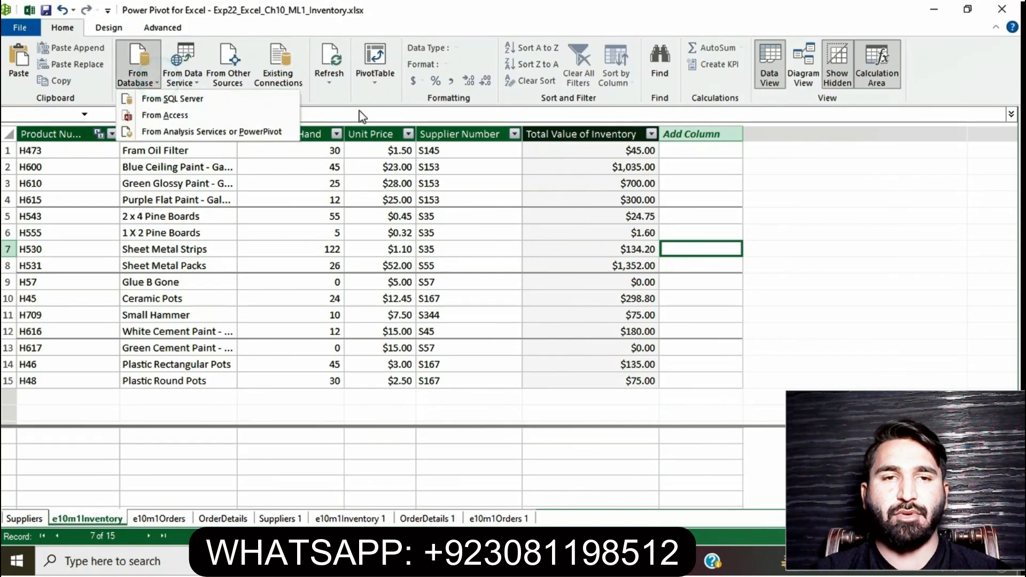
pyautogui.click(497, 184)
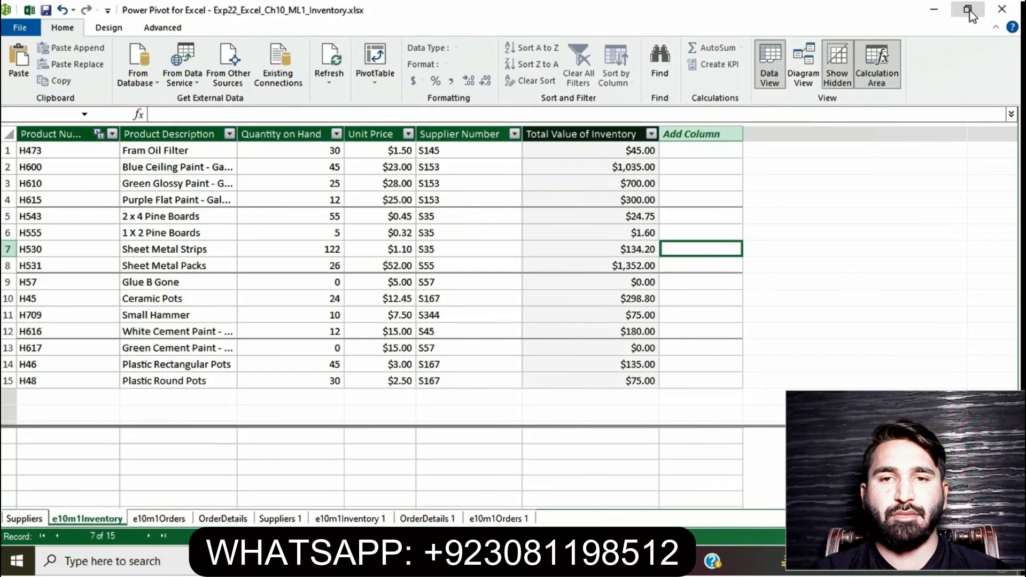
pyautogui.click(1011, 13)
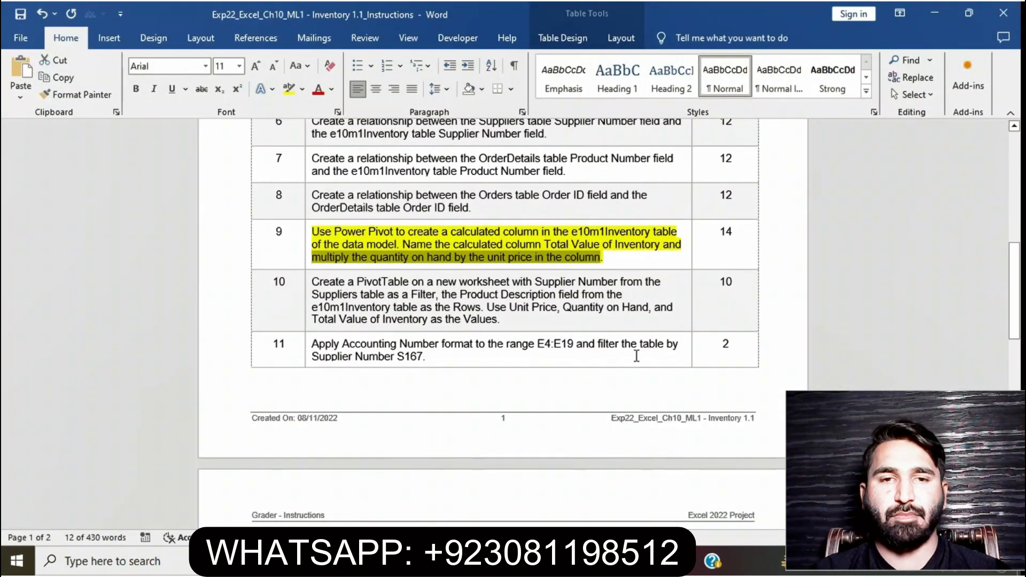